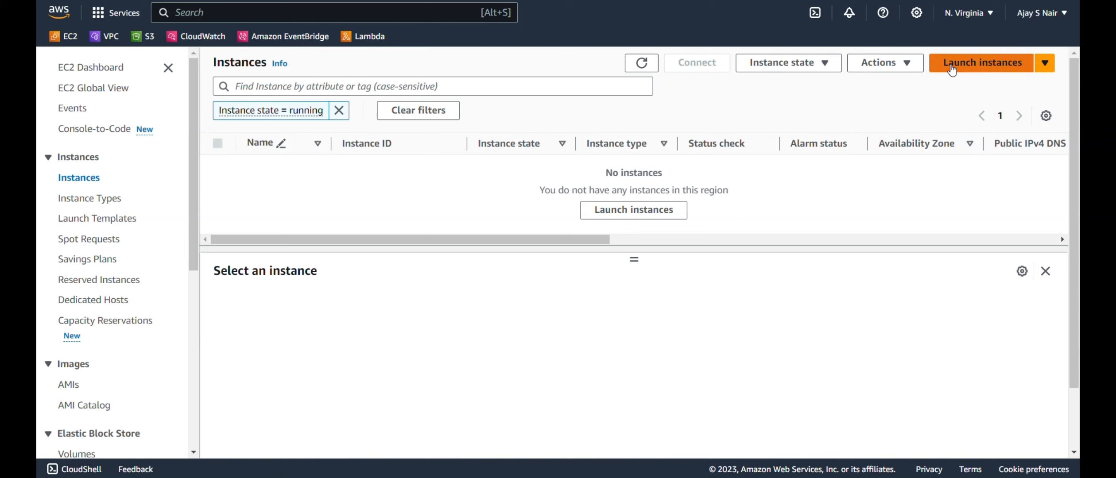
Begin launching a new EC2 instance named webserver with the Ubuntu Server 22.04 LTS image.
{"action": "left_click", "coordinate": [952, 70]}
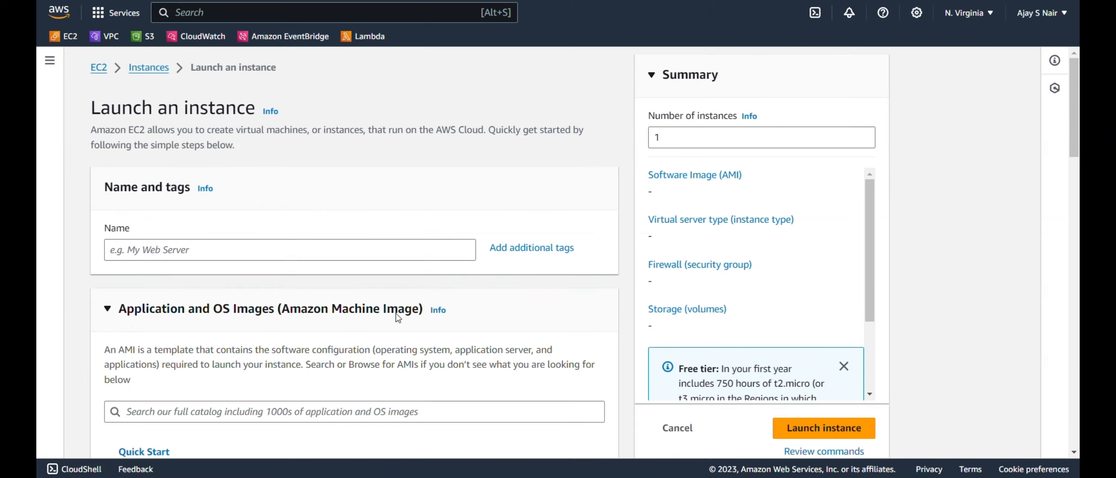
{"action": "left_click", "coordinate": [326, 252]}
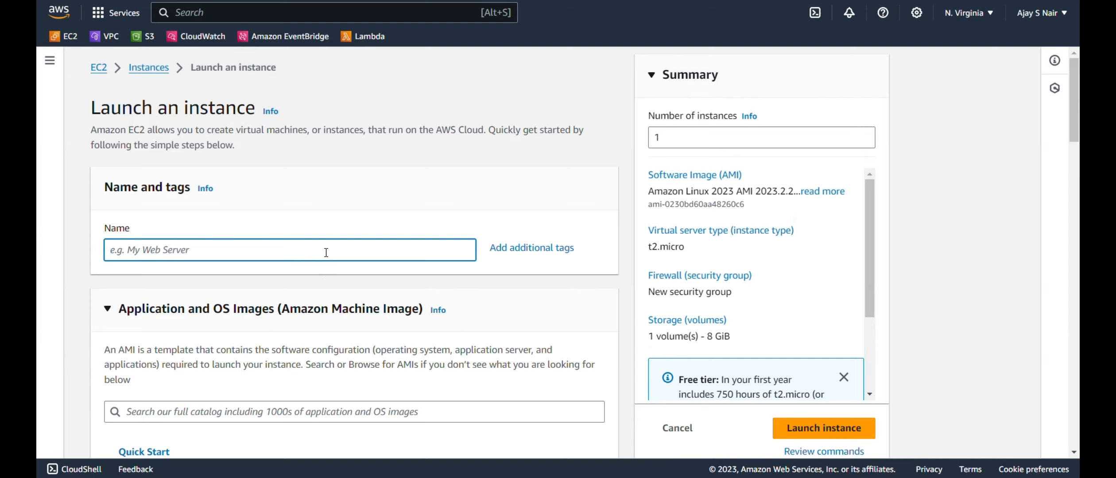
{"action": "type", "text": "webserver"}
{"action": "key", "text": "ctrl+a"}
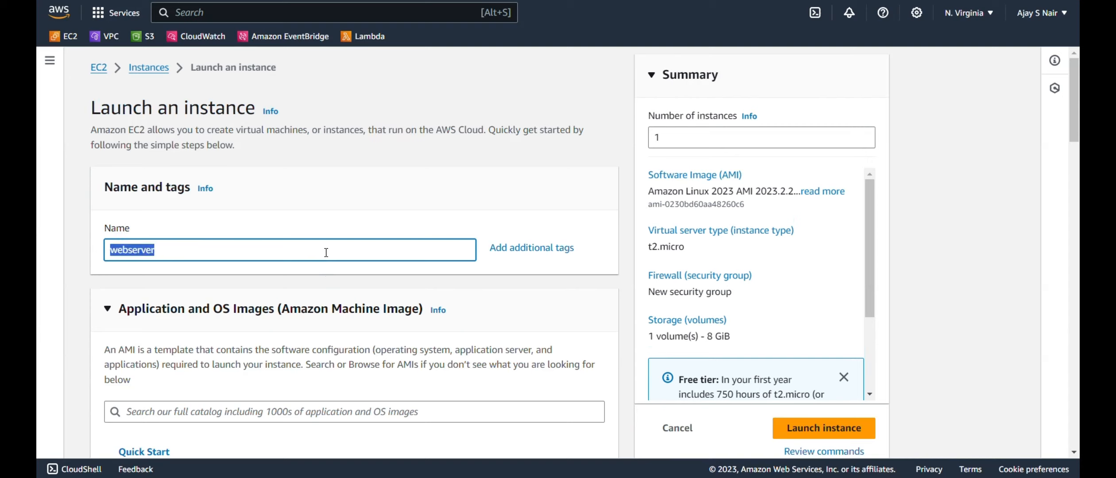
{"action": "scroll", "coordinate": [326, 253], "scroll_direction": "down", "scroll_amount": 5}
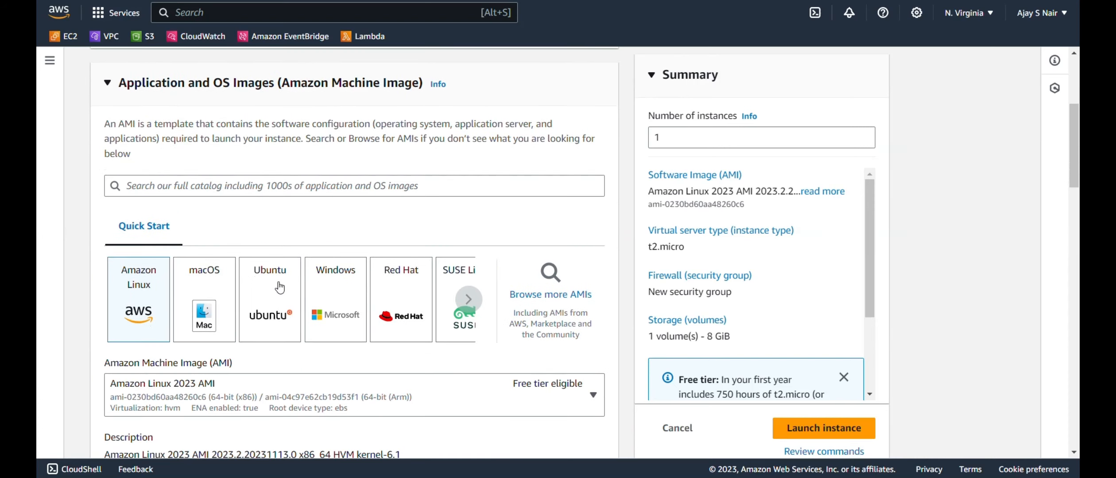
{"action": "left_click", "coordinate": [279, 288]}
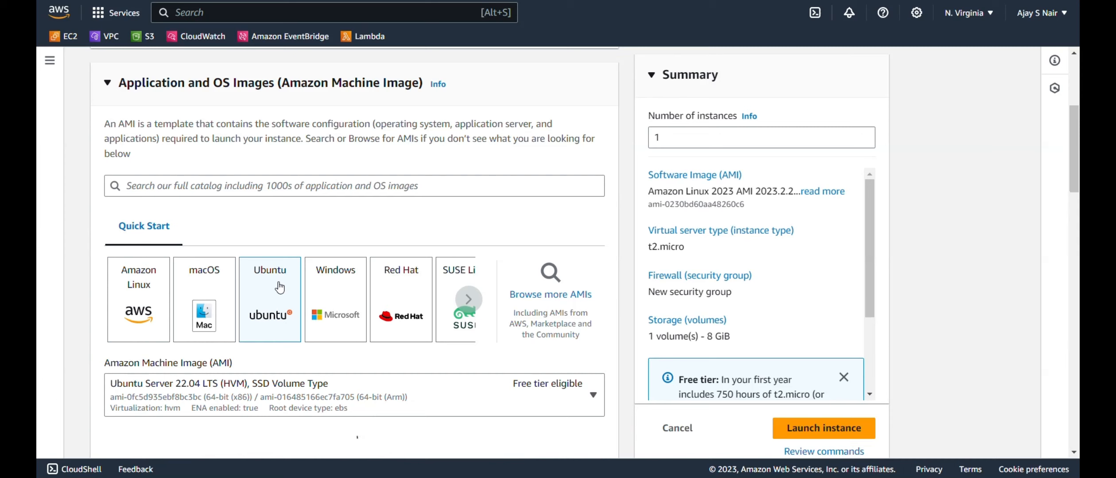
Create an RSA key pair named wordpress in .pem format for the instance login.
{"action": "scroll", "coordinate": [280, 288], "scroll_direction": "down", "scroll_amount": 7}
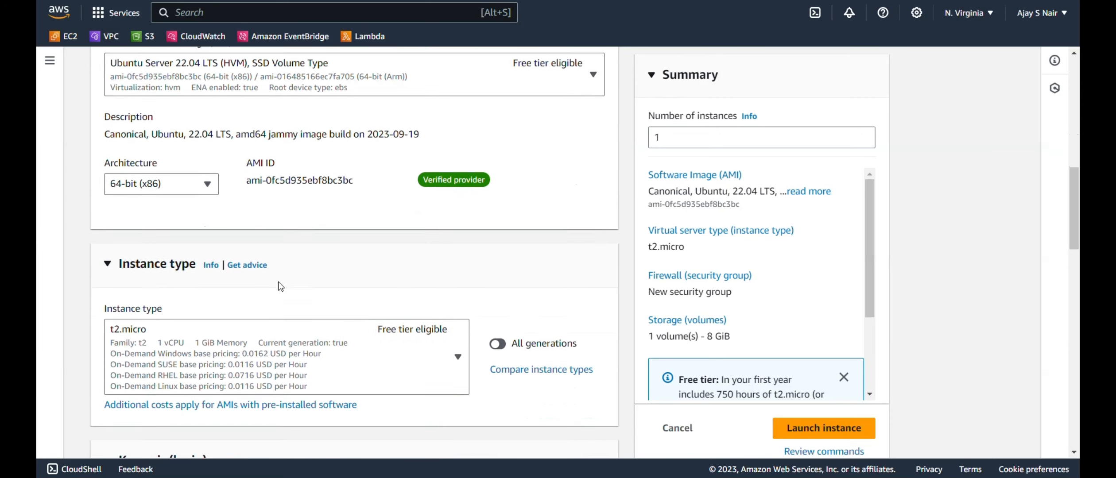
{"action": "scroll", "coordinate": [278, 282], "scroll_direction": "down", "scroll_amount": 3}
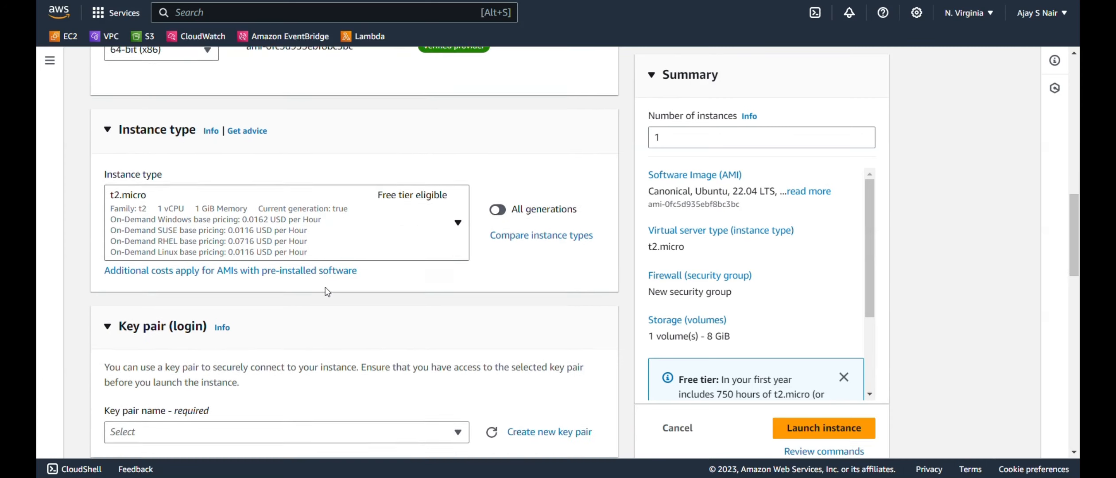
{"action": "scroll", "coordinate": [325, 288], "scroll_direction": "down", "scroll_amount": 4}
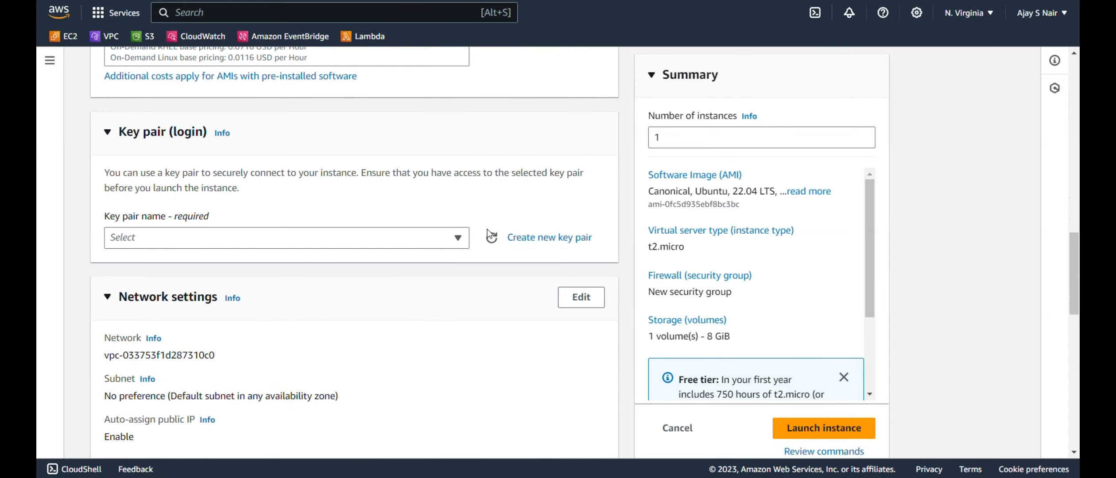
{"action": "left_click", "coordinate": [550, 238]}
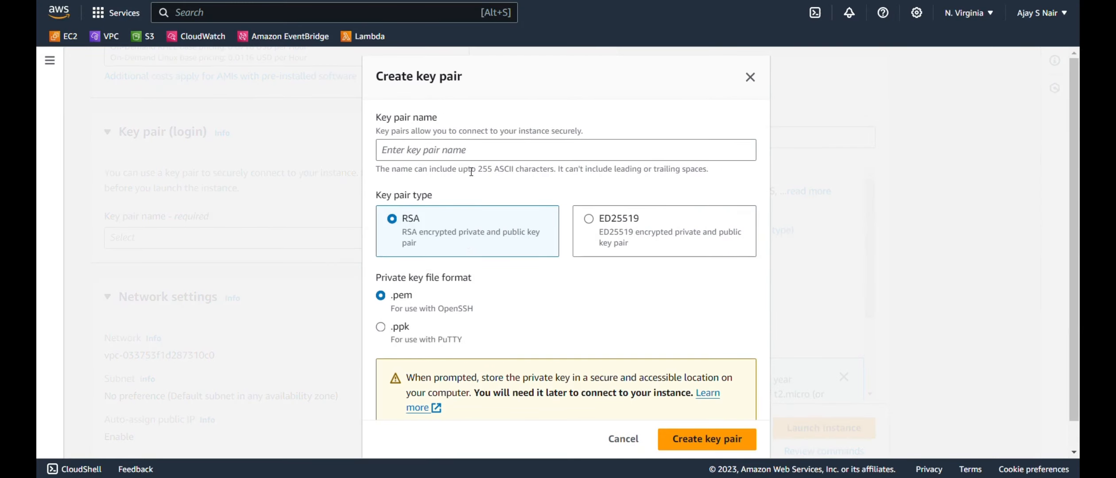
{"action": "left_click", "coordinate": [472, 148]}
{"action": "type", "text": "wordpress"}
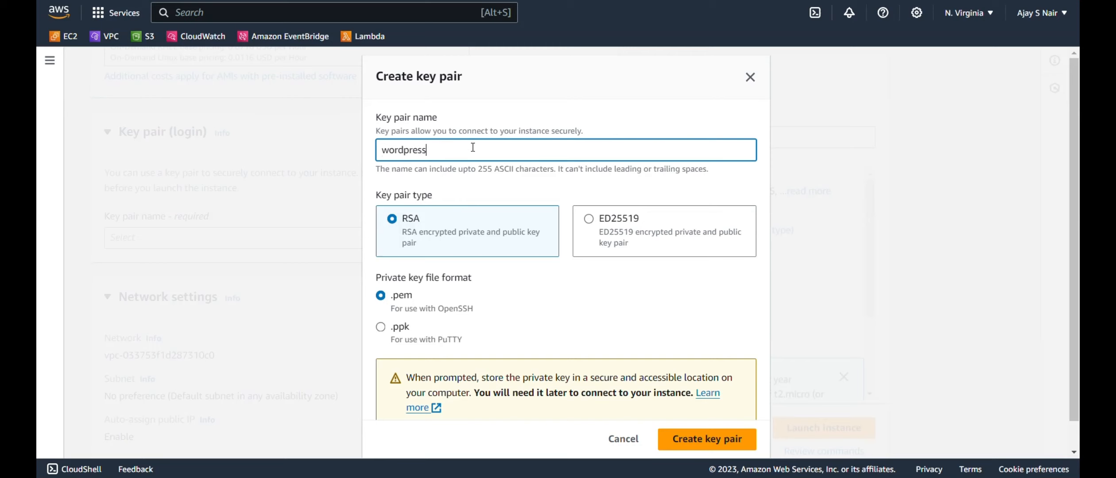
{"action": "scroll", "coordinate": [476, 151], "scroll_direction": "down", "scroll_amount": 1}
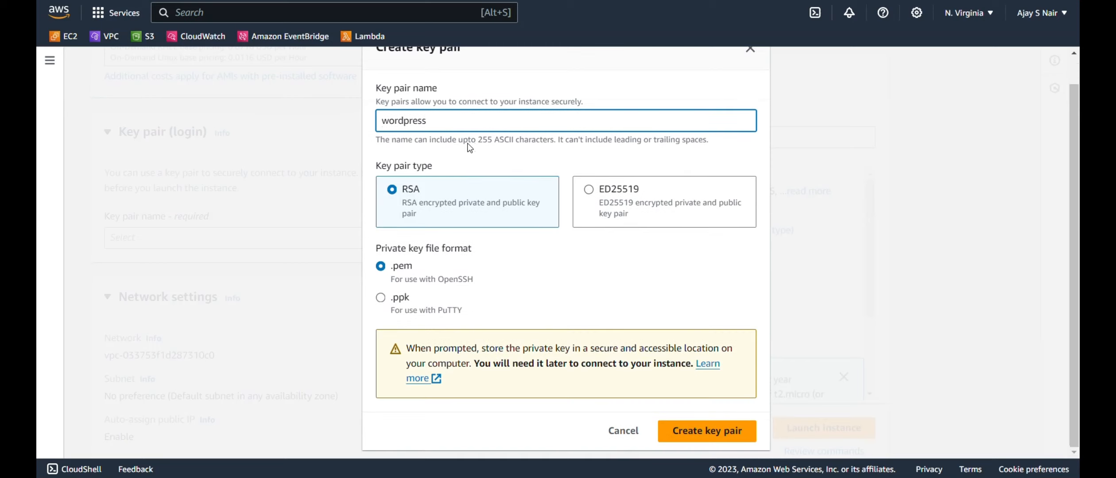
{"action": "left_click", "coordinate": [684, 439]}
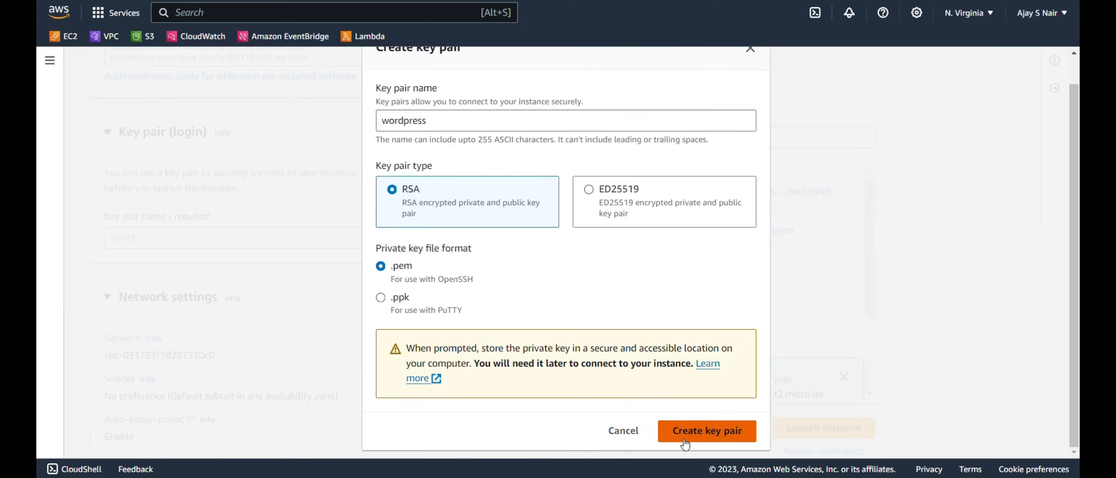
Allow HTTP traffic from the internet in the new security group's firewall rules.
{"action": "scroll", "coordinate": [382, 306], "scroll_direction": "down", "scroll_amount": 4}
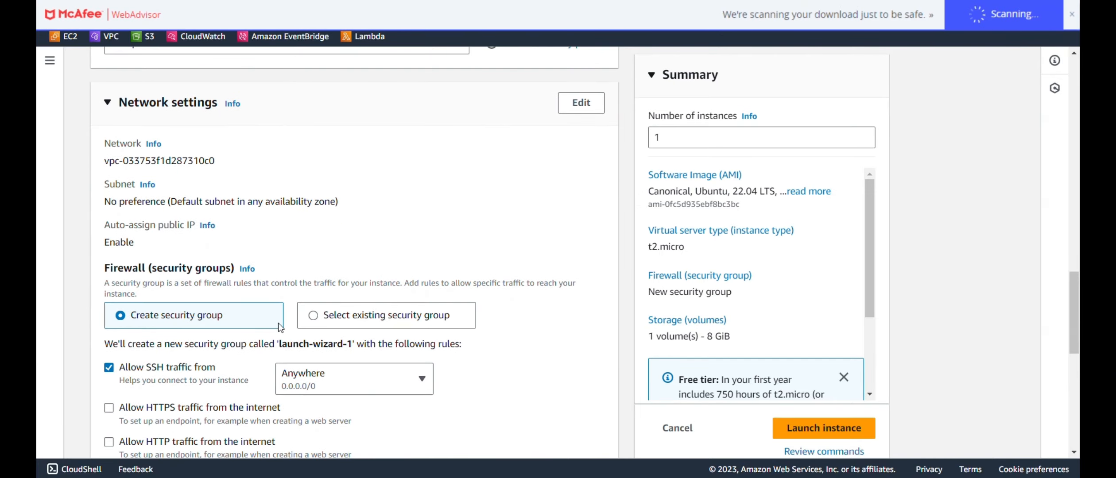
{"action": "scroll", "coordinate": [161, 332], "scroll_direction": "down", "scroll_amount": 1}
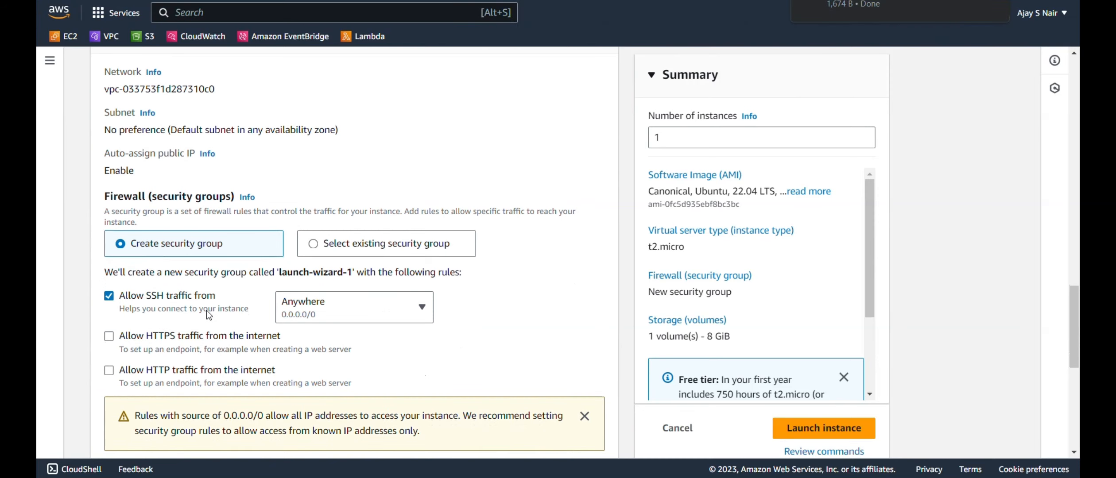
{"action": "scroll", "coordinate": [207, 316], "scroll_direction": "down", "scroll_amount": 1}
{"action": "left_click", "coordinate": [107, 333]}
{"action": "scroll", "coordinate": [107, 334], "scroll_direction": "down", "scroll_amount": 1}
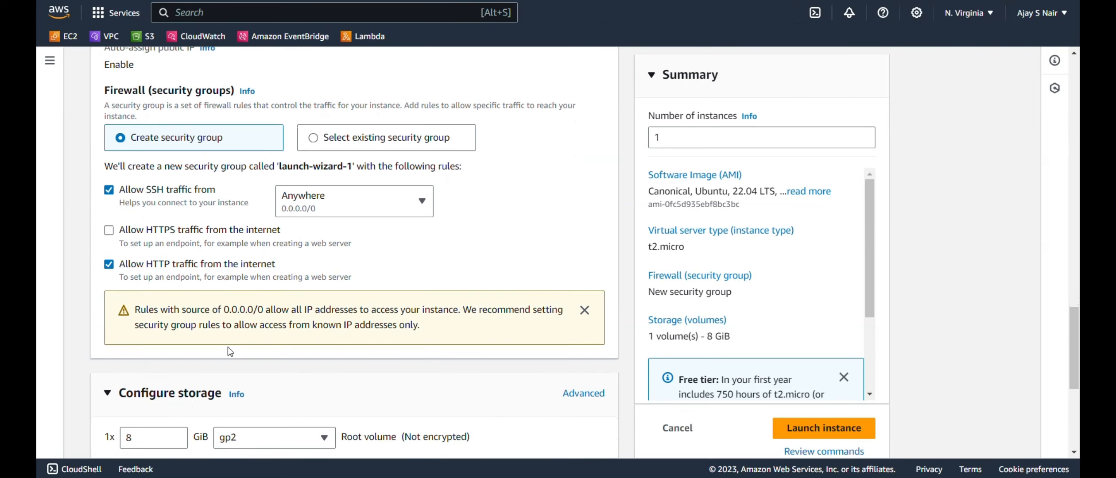
Edit the network settings and name the new security group webserver-SG.
{"action": "scroll", "coordinate": [228, 347], "scroll_direction": "up", "scroll_amount": 5}
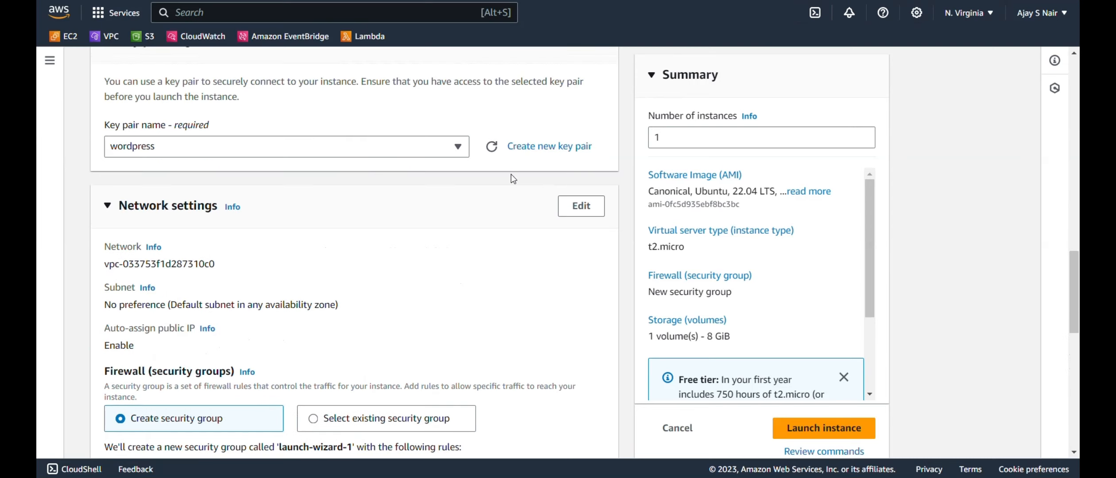
{"action": "left_click", "coordinate": [577, 222]}
{"action": "scroll", "coordinate": [386, 297], "scroll_direction": "down", "scroll_amount": 4}
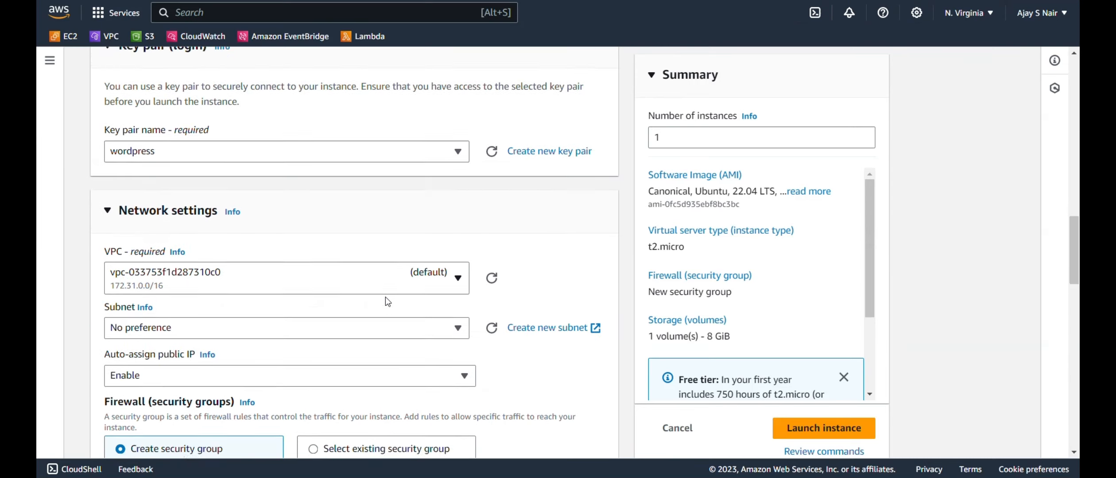
{"action": "left_click", "coordinate": [234, 319]}
{"action": "key", "text": "ctrl+a"}
{"action": "type", "text": "webserver"}
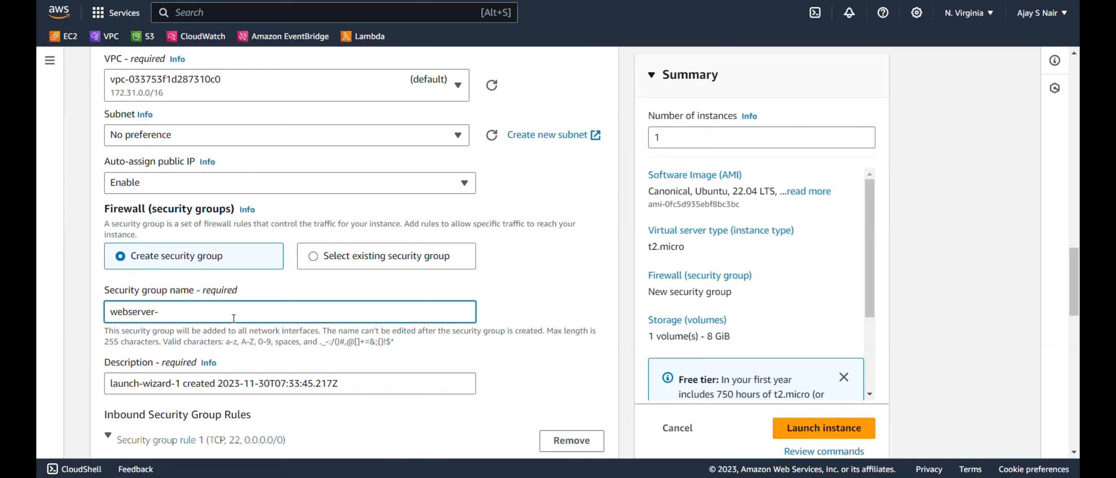
{"action": "type", "text": "-SG"}
{"action": "key", "text": "ctrl+a"}
Set the root volume's storage type to General purpose SSD (gp3).
{"action": "scroll", "coordinate": [234, 319], "scroll_direction": "down", "scroll_amount": 4}
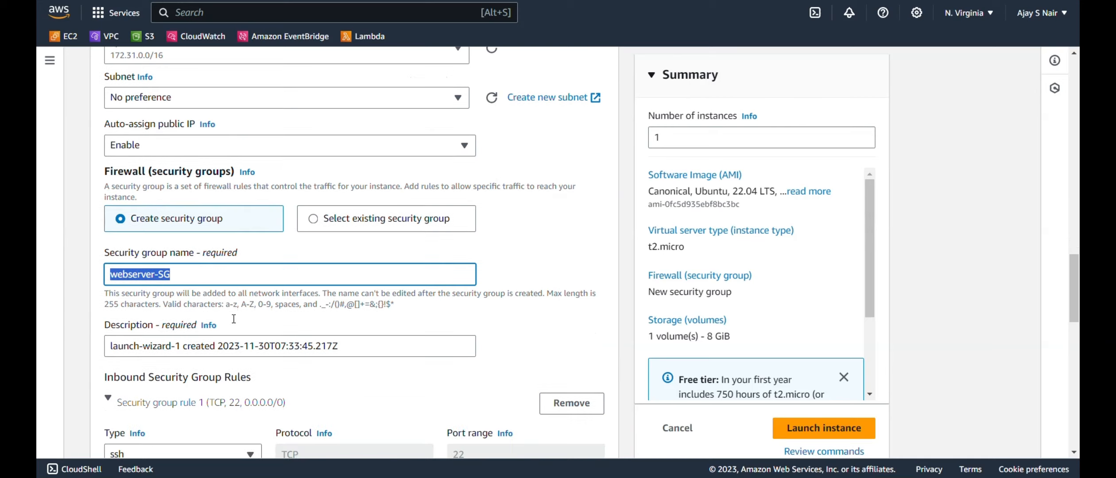
{"action": "scroll", "coordinate": [233, 319], "scroll_direction": "down", "scroll_amount": 10}
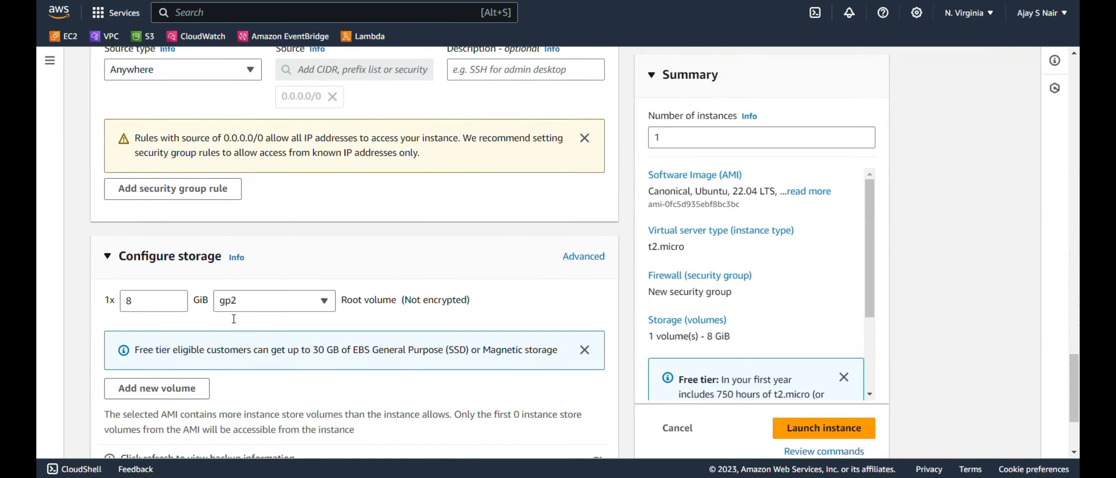
{"action": "scroll", "coordinate": [234, 319], "scroll_direction": "down", "scroll_amount": 1}
{"action": "left_click", "coordinate": [282, 161]}
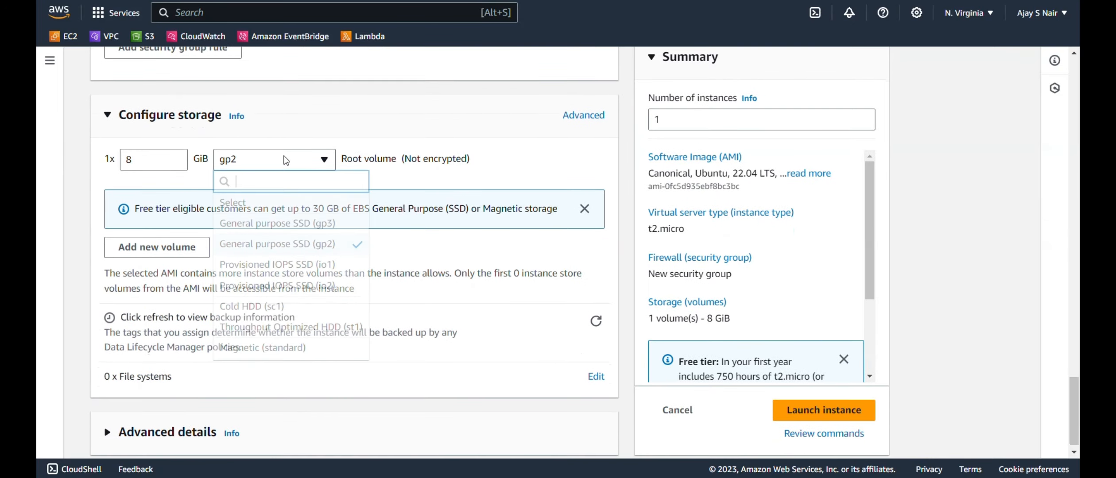
{"action": "left_click", "coordinate": [297, 224]}
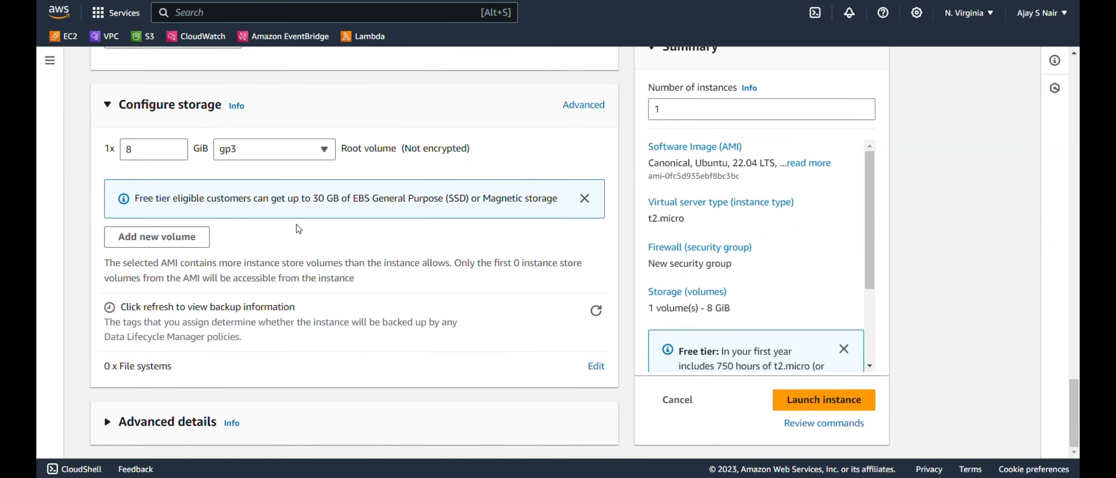
Expand the advanced details and start the user data script with the line #!/bin/bash.
{"action": "left_click", "coordinate": [145, 426]}
{"action": "scroll", "coordinate": [260, 354], "scroll_direction": "down", "scroll_amount": 12}
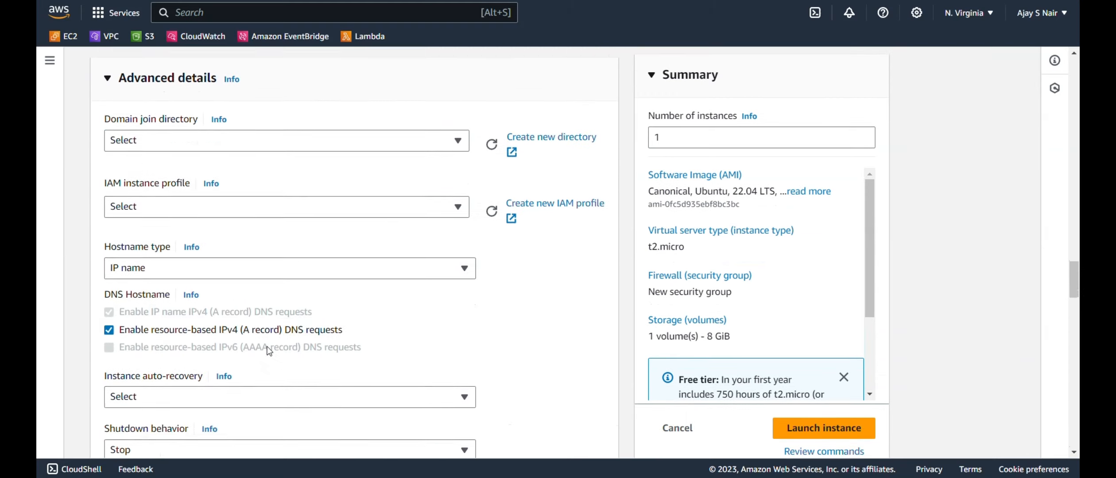
{"action": "scroll", "coordinate": [268, 352], "scroll_direction": "down", "scroll_amount": 10}
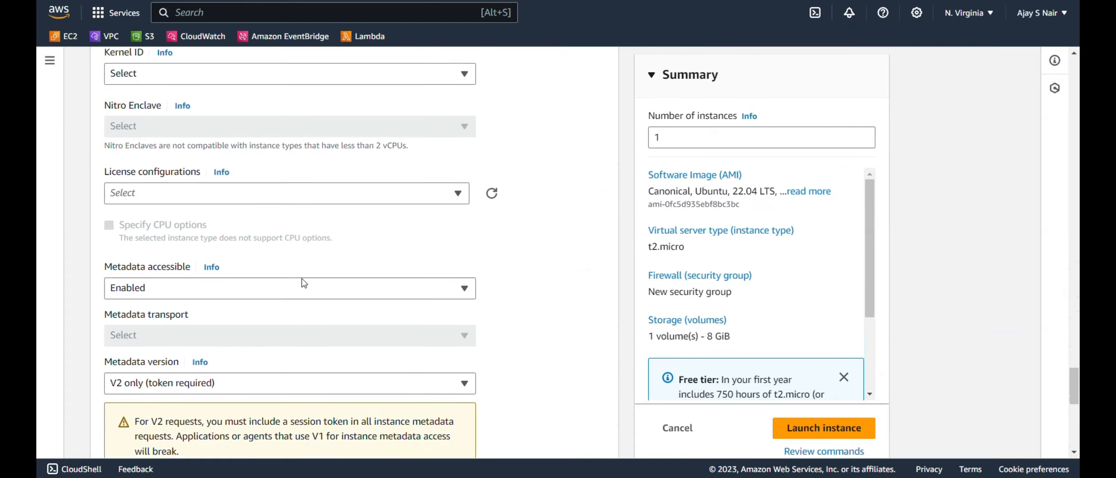
{"action": "scroll", "coordinate": [251, 349], "scroll_direction": "down", "scroll_amount": 1}
{"action": "left_click", "coordinate": [250, 344]}
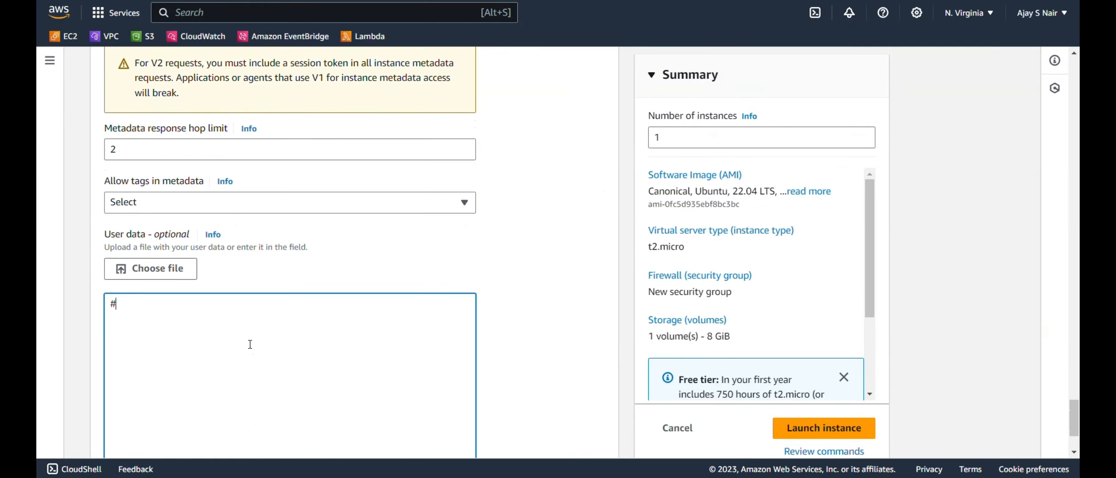
{"action": "type", "text": "#!?bin"}
{"action": "key", "text": "BackSpace"}
{"action": "key", "text": "BackSpace"}
{"action": "type", "text": "/n"}
{"action": "key", "text": "BackSpace"}
{"action": "type", "text": "bin"}
{"action": "type", "text": "/bash"}
Add the commands "apt update" and "apt install apache2 -y" on separate lines of the user data script.
{"action": "type", "text": "apt u"}
{"action": "type", "text": "pda"}
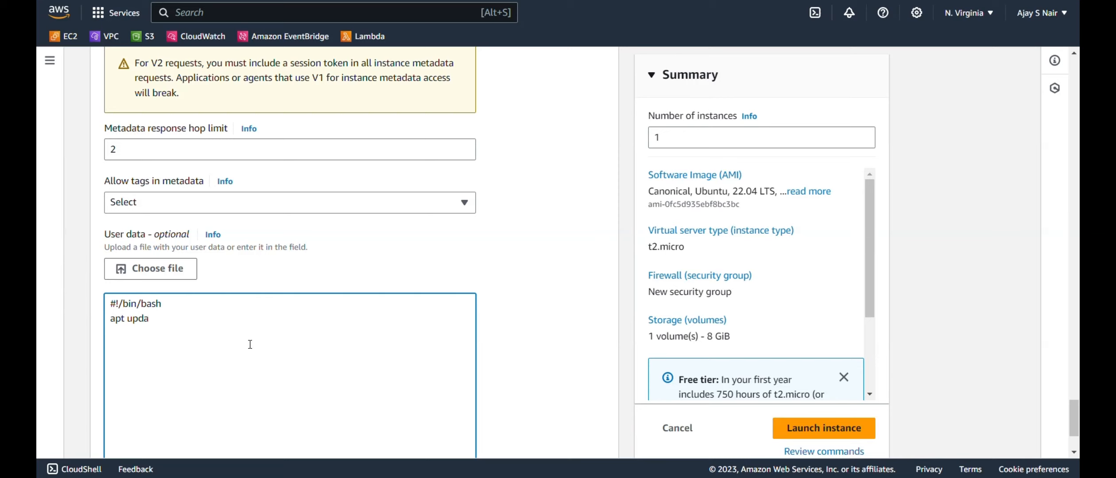
{"action": "type", "text": "reapt install apache2 -ysys"}
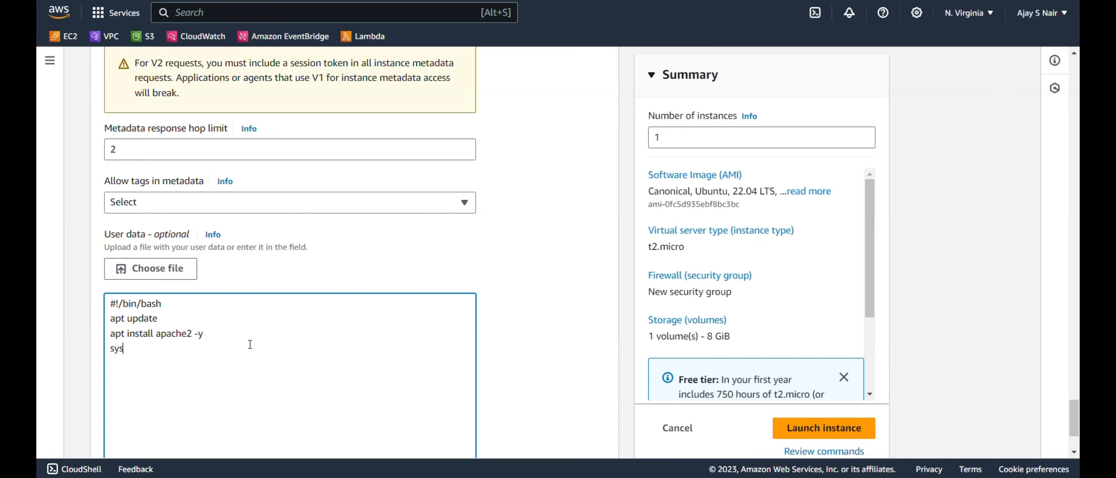
Finish the user data script with the lines "systemctl start apache2" and "systemctl enable apache2".
{"action": "type", "text": "temctl start "}
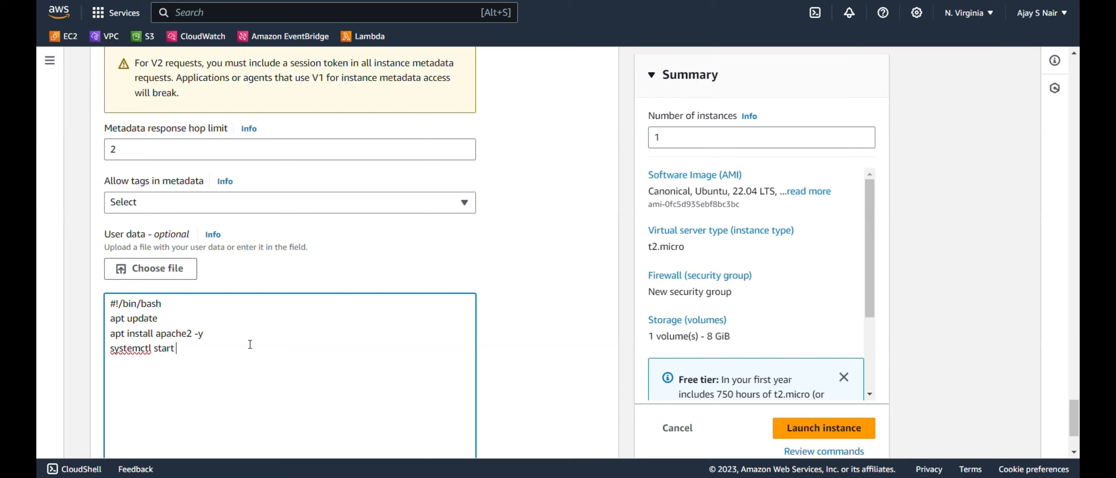
{"action": "type", "text": "apache2"}
{"action": "type", "text": "syste"}
{"action": "type", "text": "c"}
{"action": "key", "text": "BackSpace"}
{"action": "type", "text": "mctl enable "}
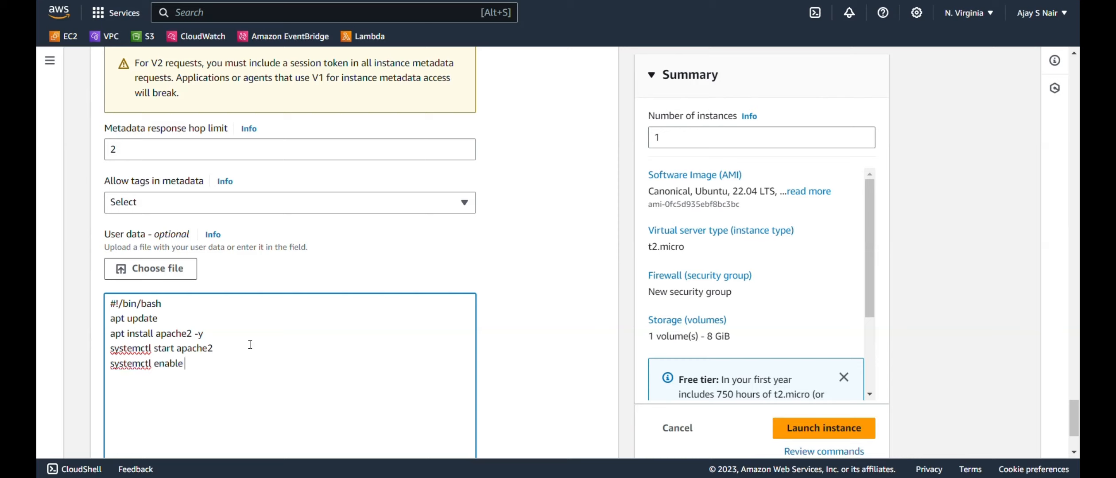
{"action": "type", "text": "apache2"}
Launch the configured instance and open the summary page of the new webserver instance.
{"action": "scroll", "coordinate": [250, 345], "scroll_direction": "down", "scroll_amount": 3}
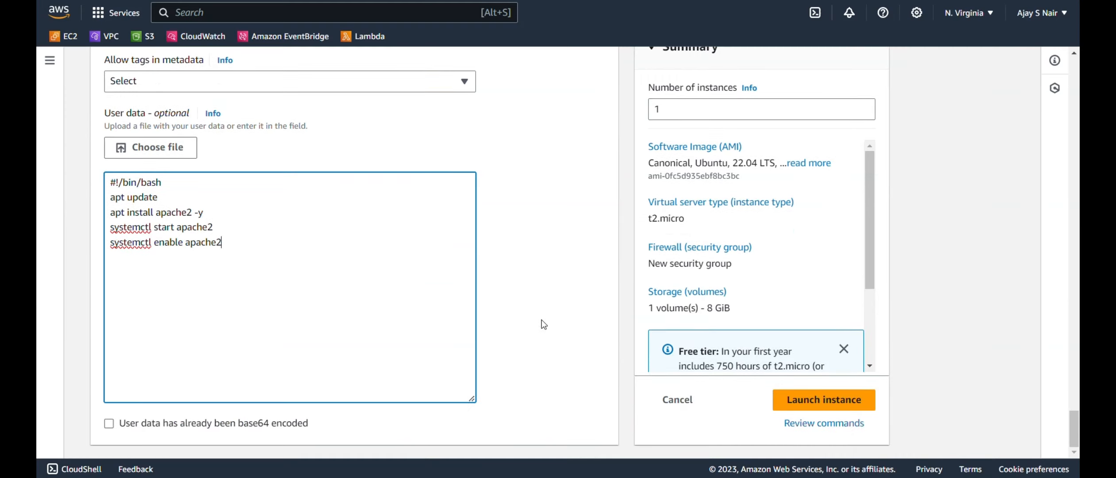
{"action": "left_click", "coordinate": [809, 400]}
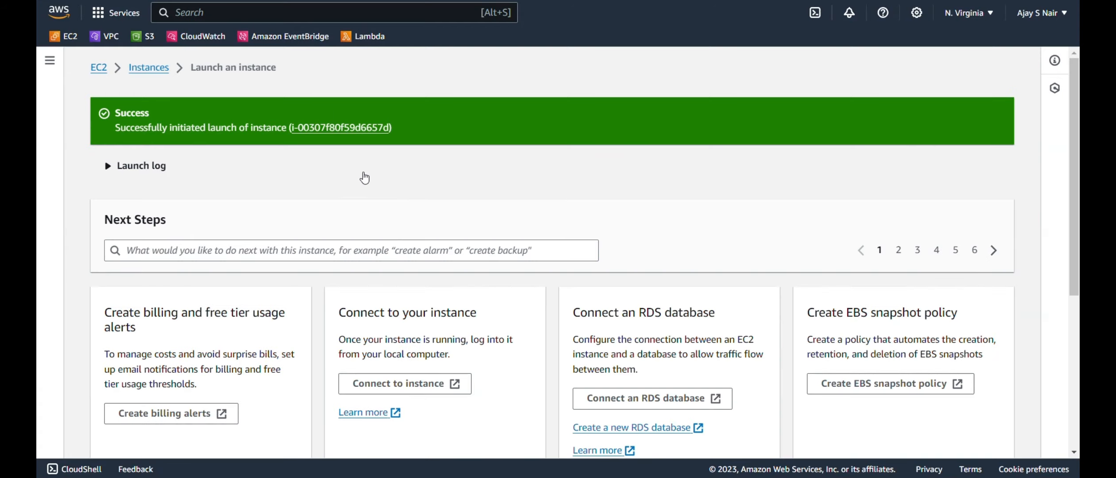
{"action": "left_click", "coordinate": [353, 128]}
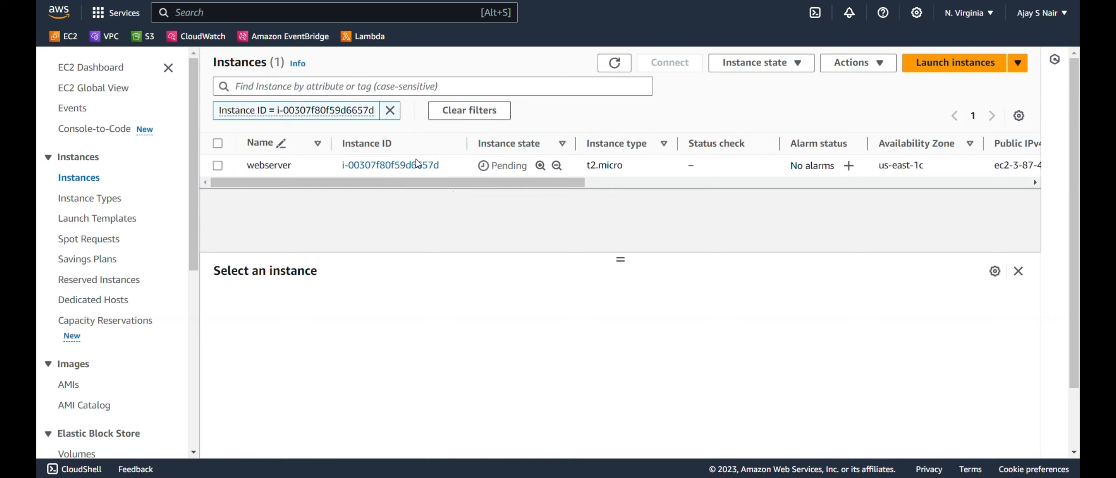
{"action": "left_click", "coordinate": [417, 164]}
Copy the webserver instance's public IPv4 address from its summary.
{"action": "scroll", "coordinate": [416, 165], "scroll_direction": "down", "scroll_amount": 1}
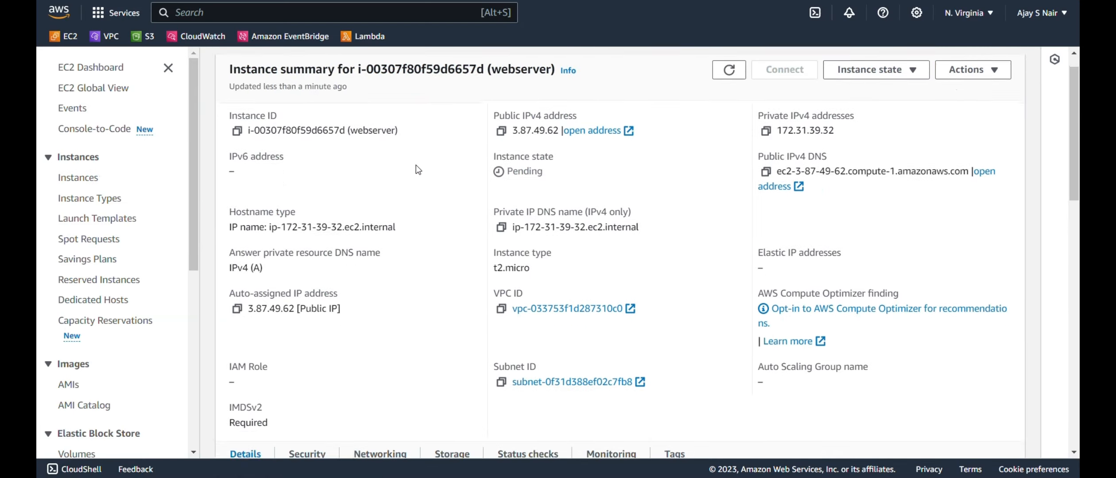
{"action": "scroll", "coordinate": [417, 166], "scroll_direction": "up", "scroll_amount": 1}
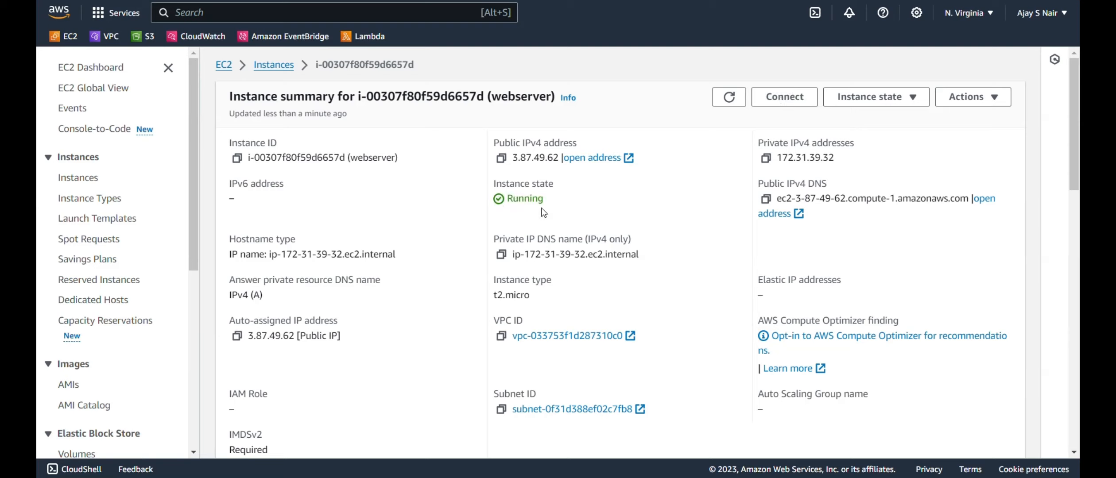
{"action": "left_click", "coordinate": [502, 159]}
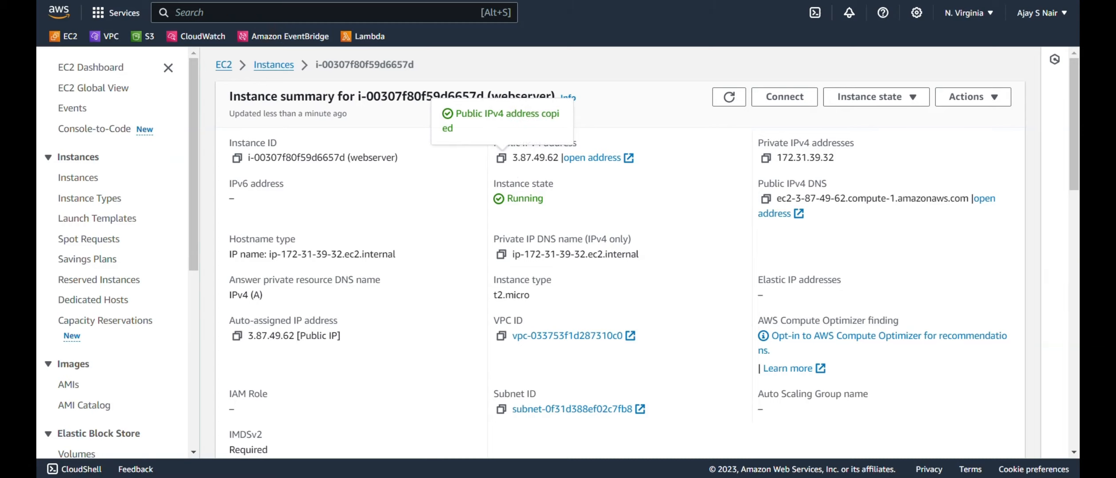
Open the webserver instance's copied public IPv4 address in a new browser tab to check the Apache page.
{"action": "key", "text": "ctrl+t"}
{"action": "key", "text": "ctrl+v"}
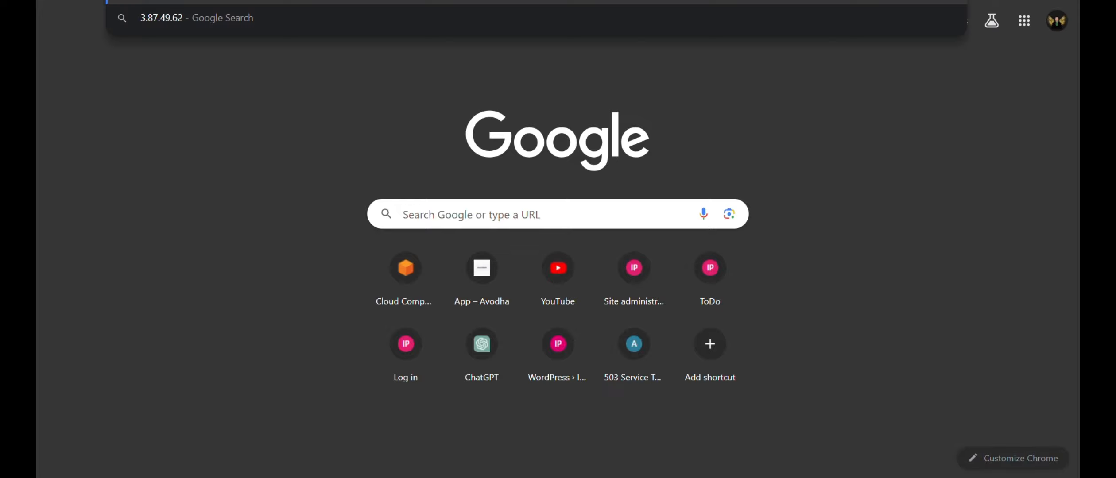
{"action": "key", "text": "Return"}
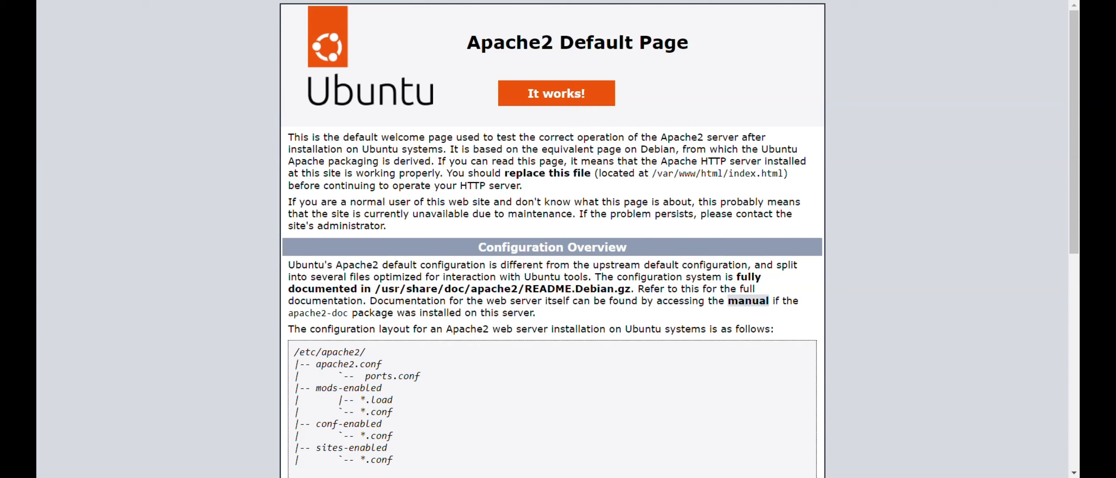
Return to the EC2 console and start creating a new Application Load Balancer.
{"action": "left_click", "coordinate": [252, 1]}
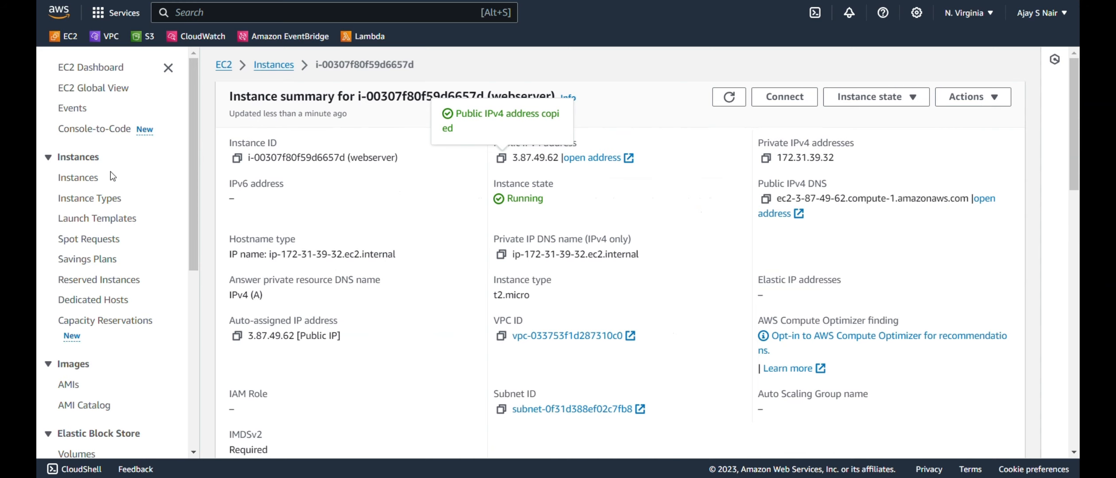
{"action": "scroll", "coordinate": [110, 283], "scroll_direction": "down", "scroll_amount": 5}
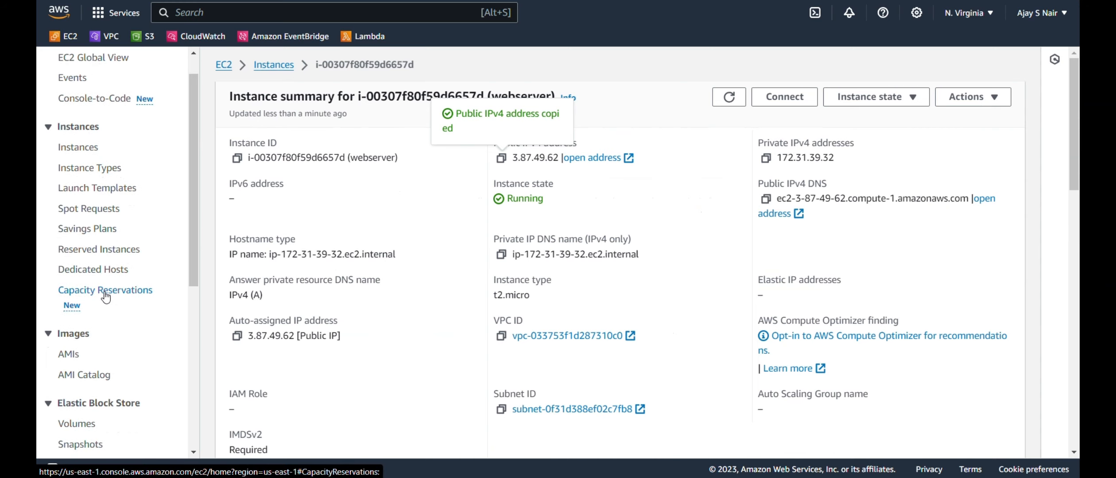
{"action": "scroll", "coordinate": [106, 297], "scroll_direction": "down", "scroll_amount": 5}
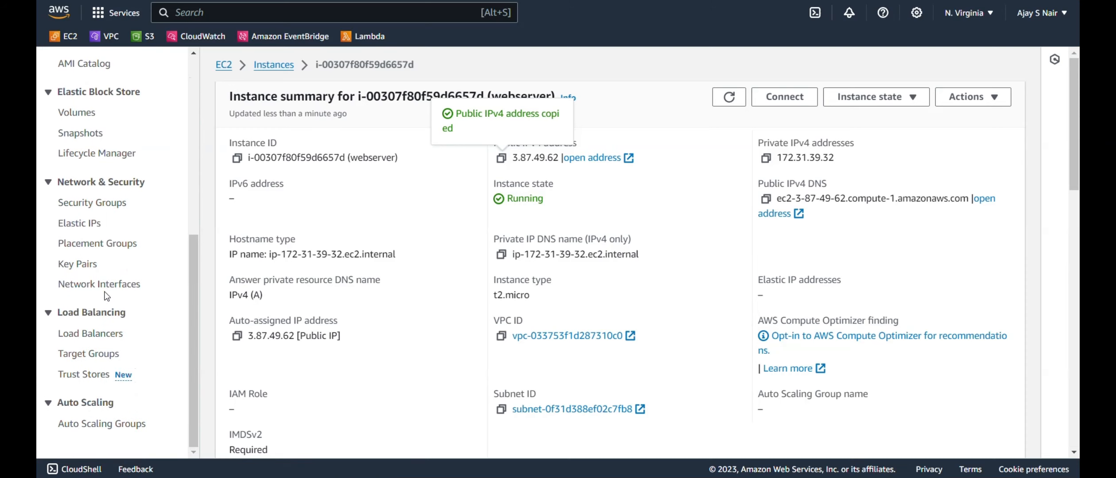
{"action": "left_click", "coordinate": [99, 338]}
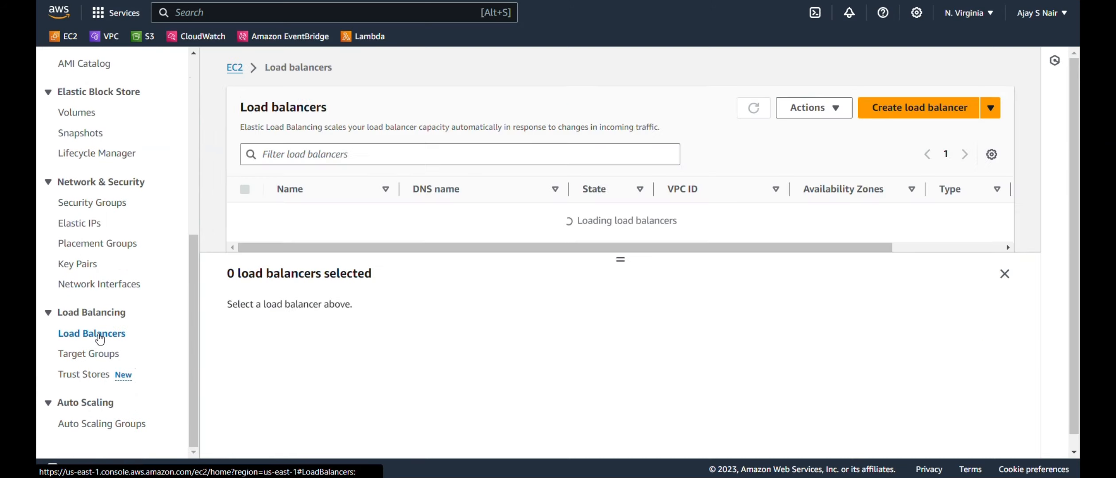
{"action": "left_click", "coordinate": [893, 119]}
{"action": "scroll", "coordinate": [425, 246], "scroll_direction": "down", "scroll_amount": 5}
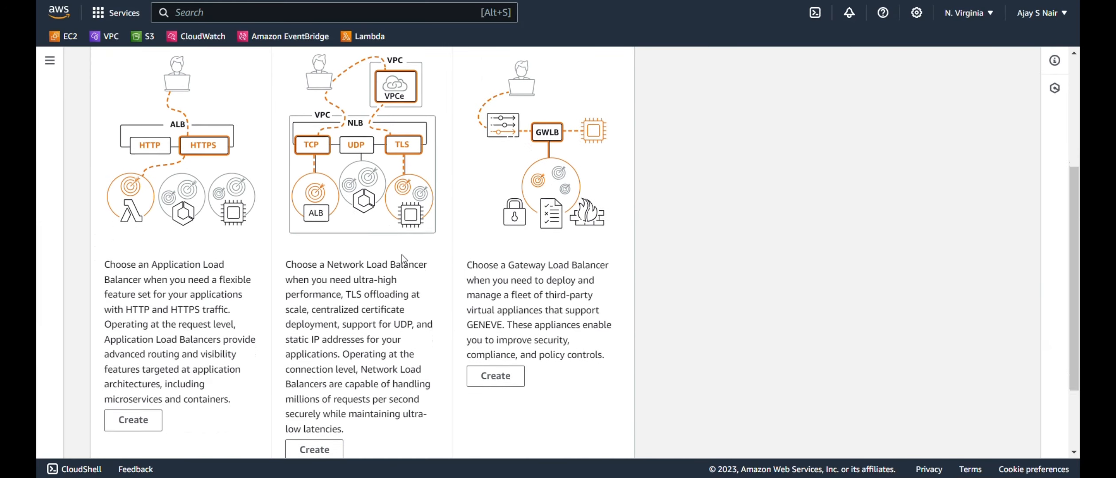
{"action": "scroll", "coordinate": [84, 231], "scroll_direction": "down", "scroll_amount": 3}
{"action": "left_click", "coordinate": [128, 318]}
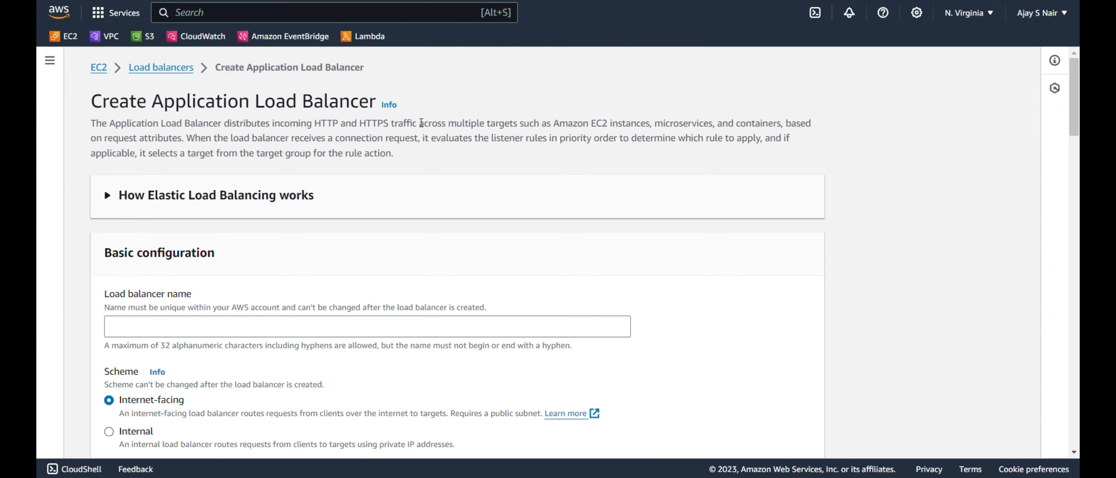
Name the load balancer webserver-ALB.
{"action": "left_click", "coordinate": [249, 325]}
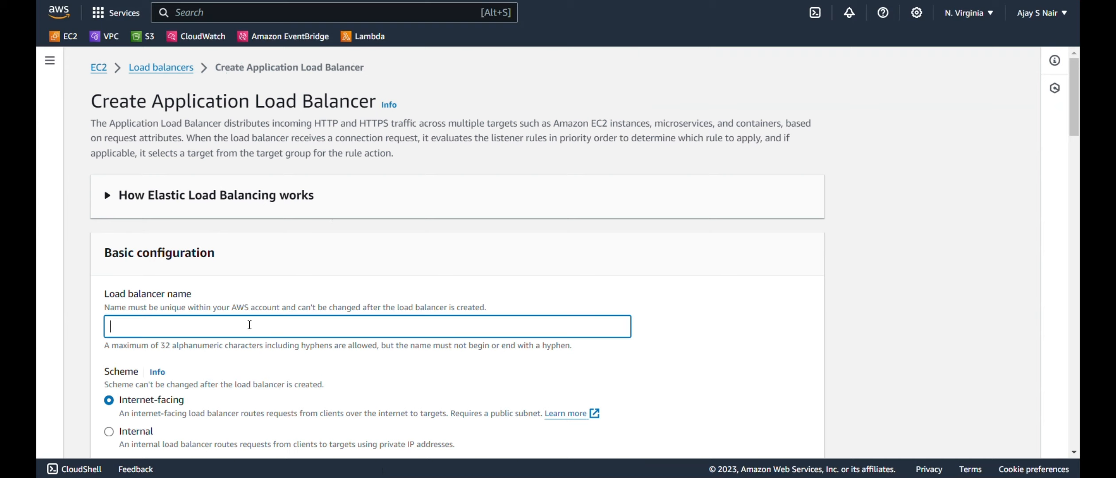
{"action": "key", "text": "ctrl+v"}
{"action": "scroll", "coordinate": [250, 326], "scroll_direction": "down", "scroll_amount": 8}
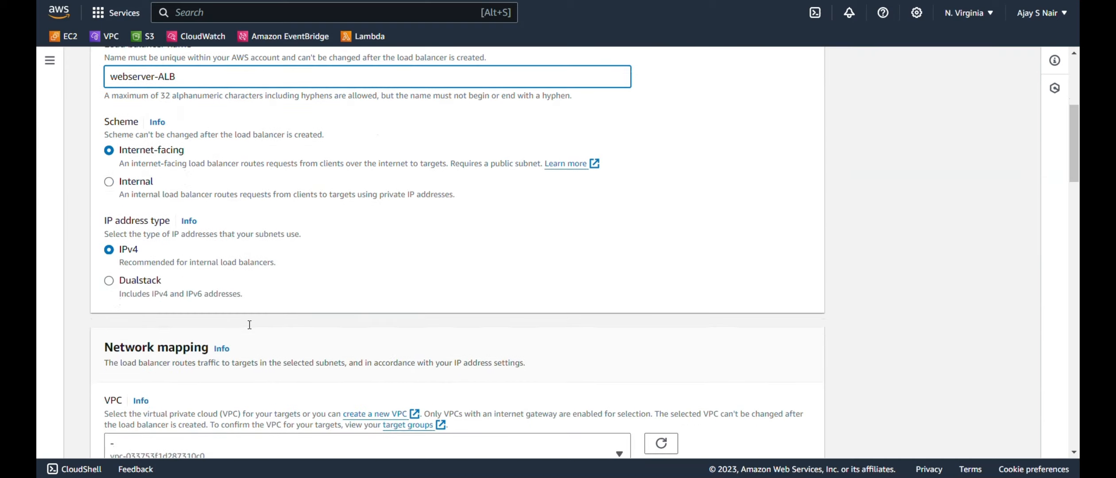
Map the load balancer to all six Availability Zones, us-east-1a through us-east-1f.
{"action": "scroll", "coordinate": [251, 330], "scroll_direction": "down", "scroll_amount": 4}
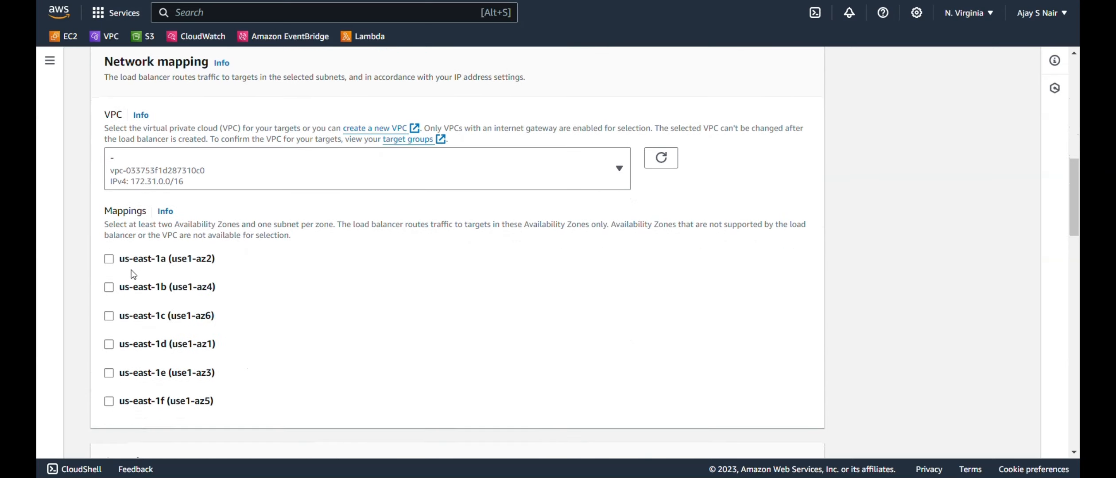
{"action": "left_click", "coordinate": [110, 260]}
{"action": "scroll", "coordinate": [114, 303], "scroll_direction": "down", "scroll_amount": 2}
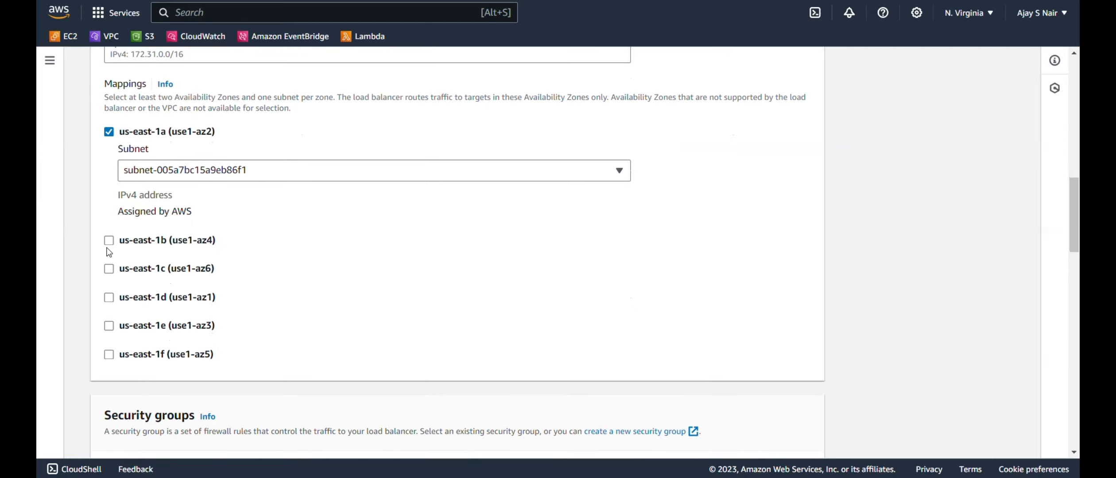
{"action": "left_click", "coordinate": [107, 244]}
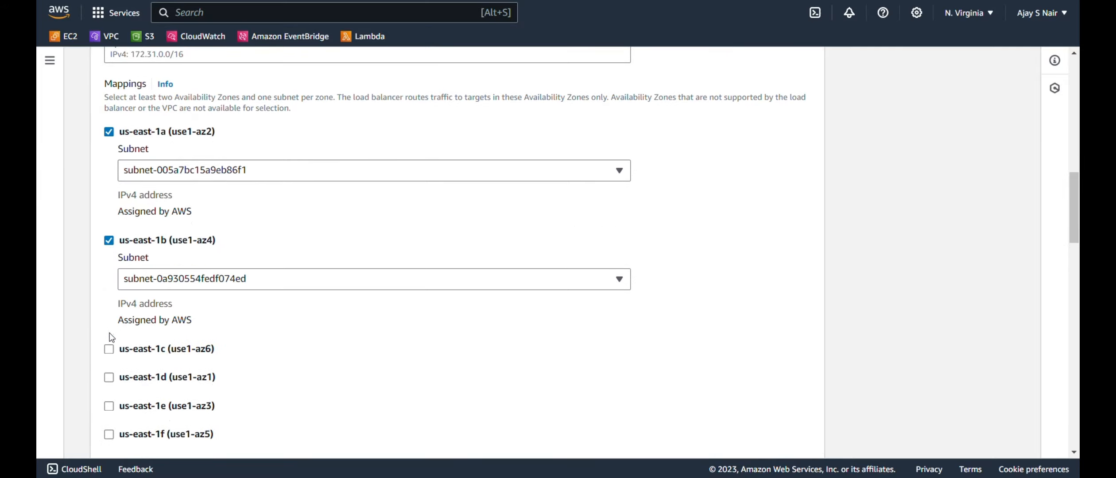
{"action": "left_click", "coordinate": [108, 349]}
{"action": "scroll", "coordinate": [110, 349], "scroll_direction": "down", "scroll_amount": 2}
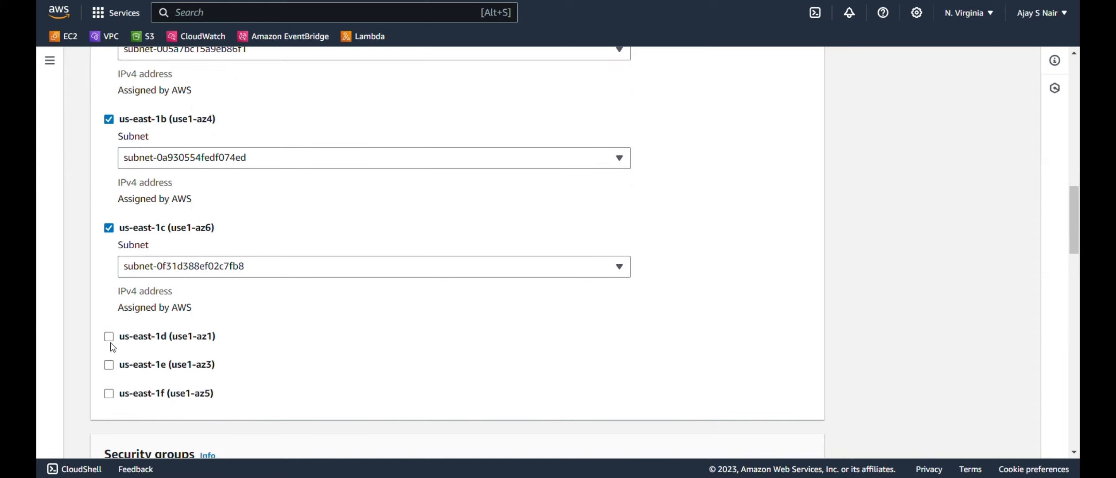
{"action": "left_click", "coordinate": [110, 342]}
{"action": "scroll", "coordinate": [110, 387], "scroll_direction": "down", "scroll_amount": 3}
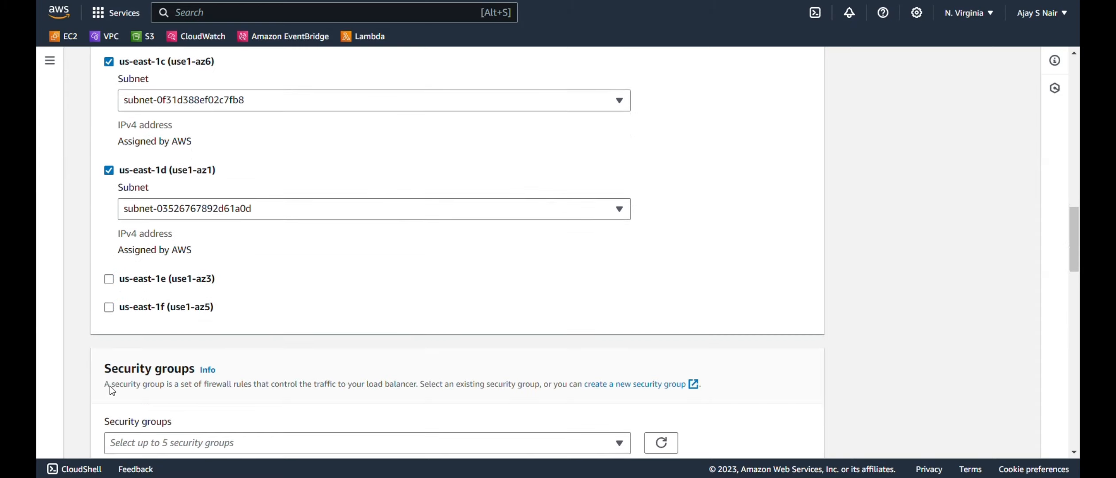
{"action": "left_click", "coordinate": [109, 279]}
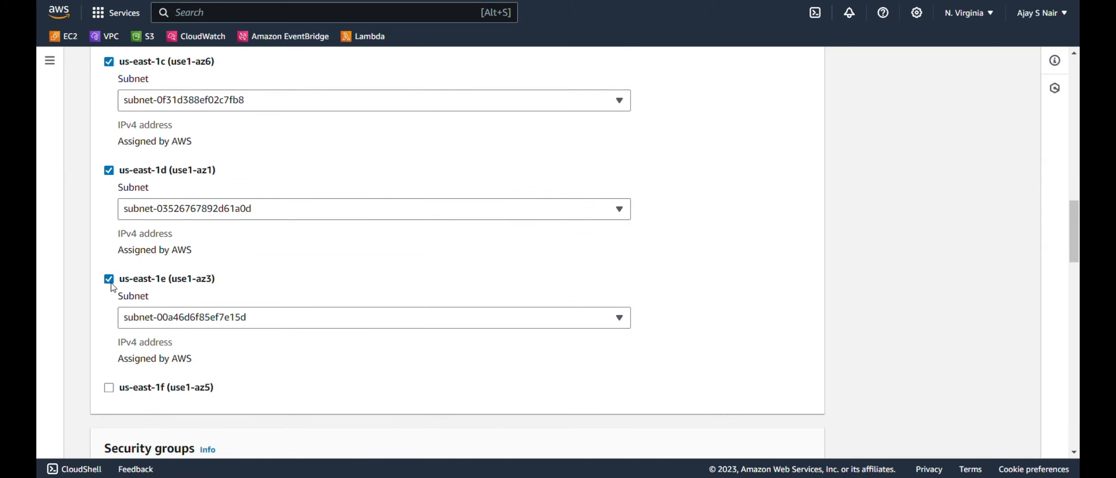
{"action": "left_click", "coordinate": [110, 388]}
Start a new security group for the load balancer, with webserver-ALB-SG as both its name and description.
{"action": "scroll", "coordinate": [111, 389], "scroll_direction": "down", "scroll_amount": 5}
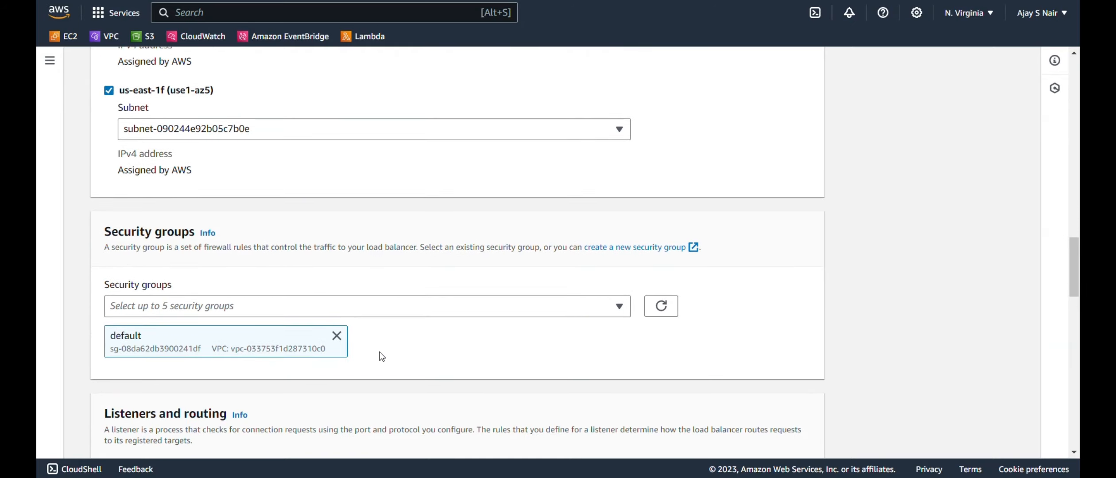
{"action": "left_click", "coordinate": [615, 248]}
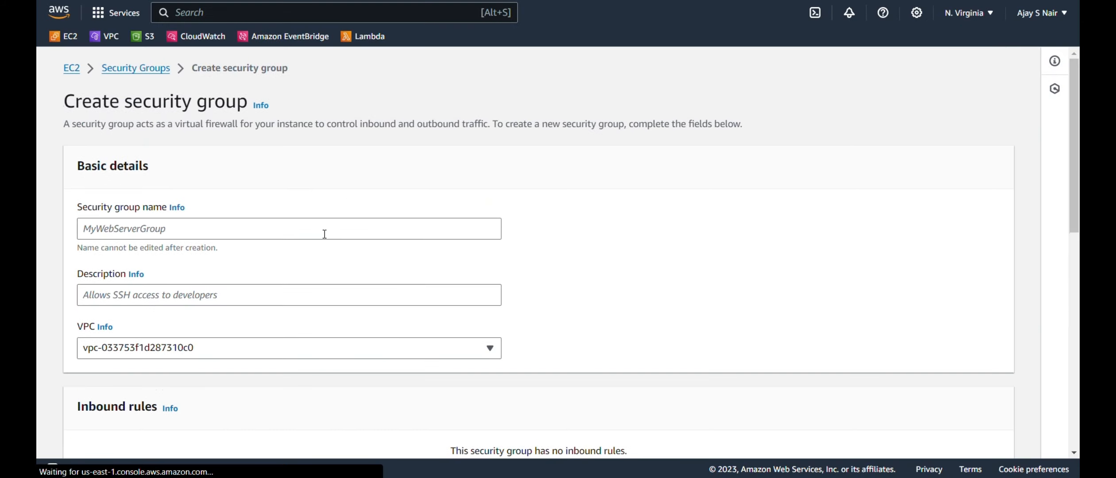
{"action": "left_click", "coordinate": [324, 234]}
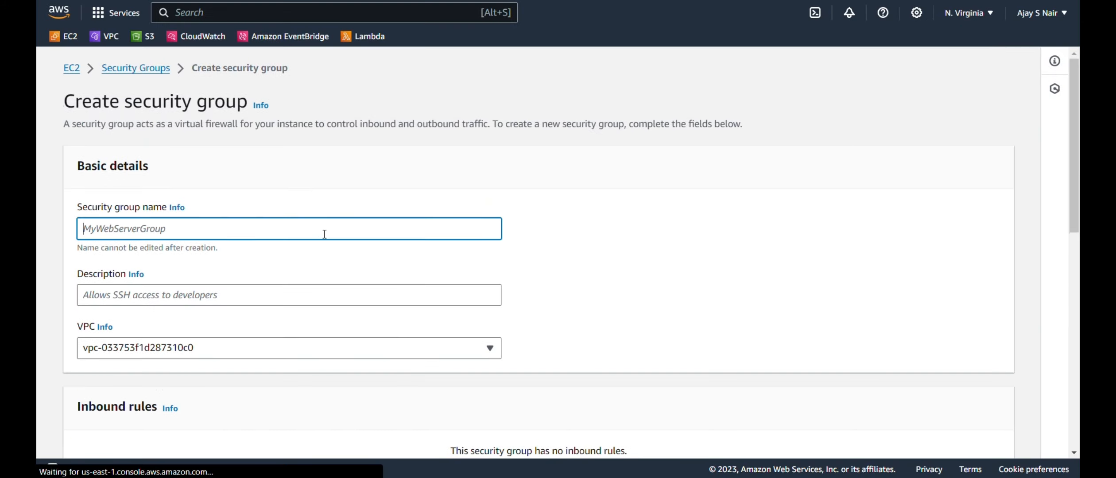
{"action": "type", "text": "webserver-ALB"}
{"action": "type", "text": "-"}
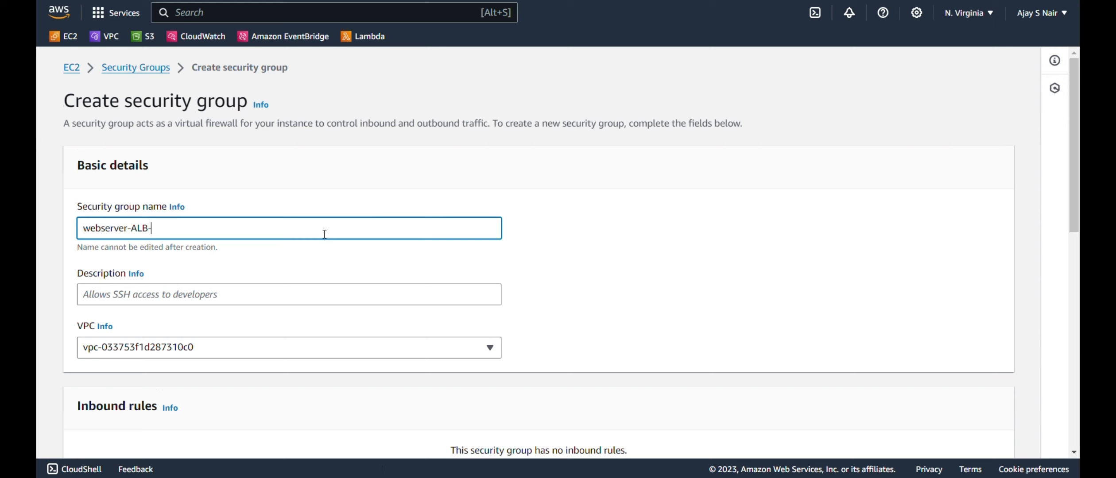
{"action": "type", "text": "D"}
{"action": "type", "text": "SG"}
{"action": "key", "text": "ctrl+a"}
{"action": "key", "text": "ctrl+c"}
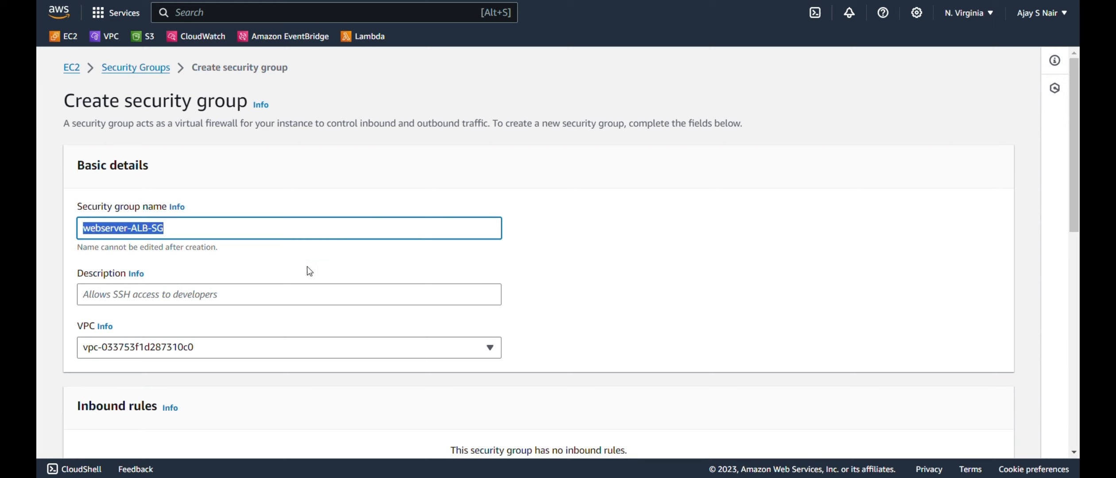
{"action": "left_click", "coordinate": [299, 293]}
{"action": "key", "text": "ctrl+v"}
Add an inbound rule to the security group that allows HTTP from Anywhere-IPv4.
{"action": "scroll", "coordinate": [299, 285], "scroll_direction": "down", "scroll_amount": 1}
{"action": "scroll", "coordinate": [299, 286], "scroll_direction": "down", "scroll_amount": 6}
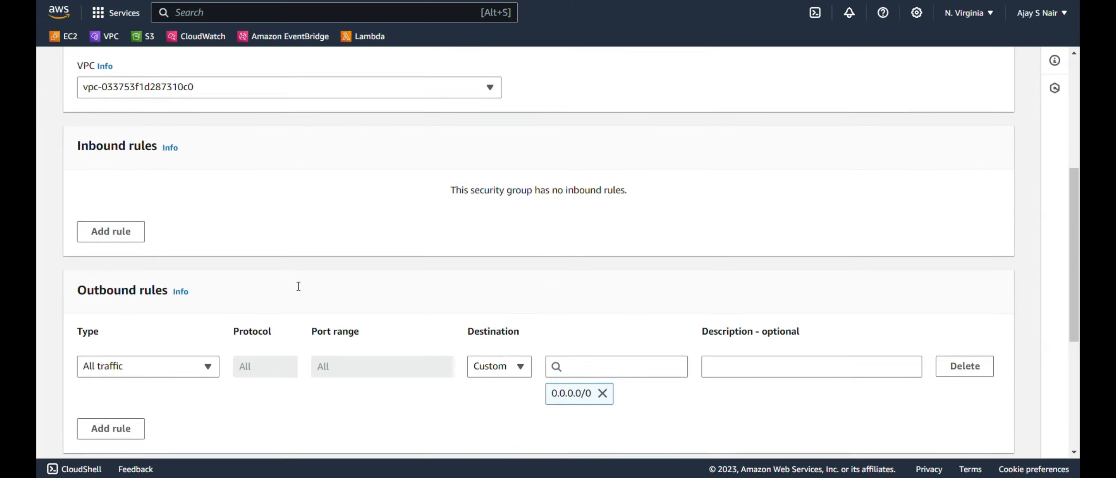
{"action": "left_click", "coordinate": [111, 198]}
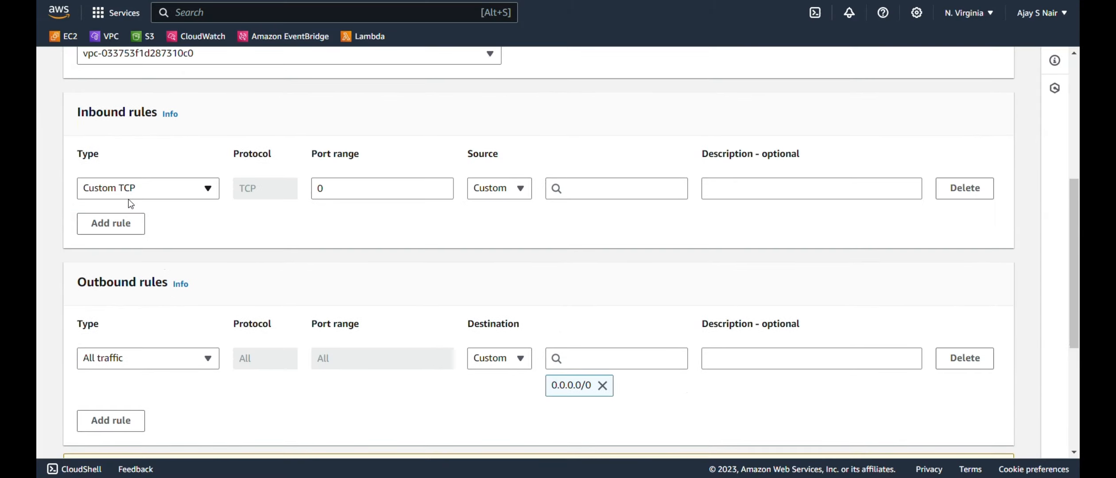
{"action": "left_click", "coordinate": [161, 184]}
{"action": "left_click", "coordinate": [164, 182]}
{"action": "left_click", "coordinate": [163, 182]}
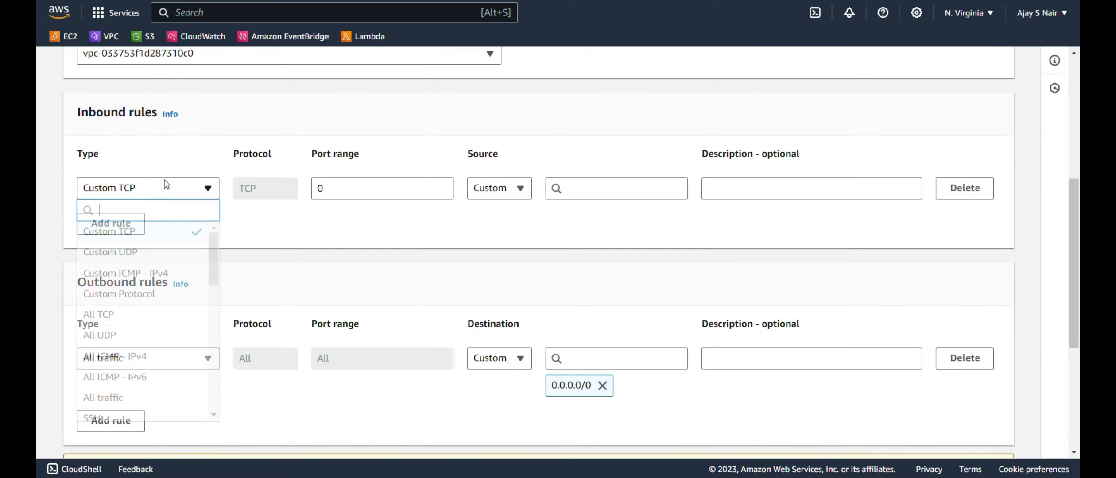
{"action": "scroll", "coordinate": [141, 285], "scroll_direction": "down", "scroll_amount": 5}
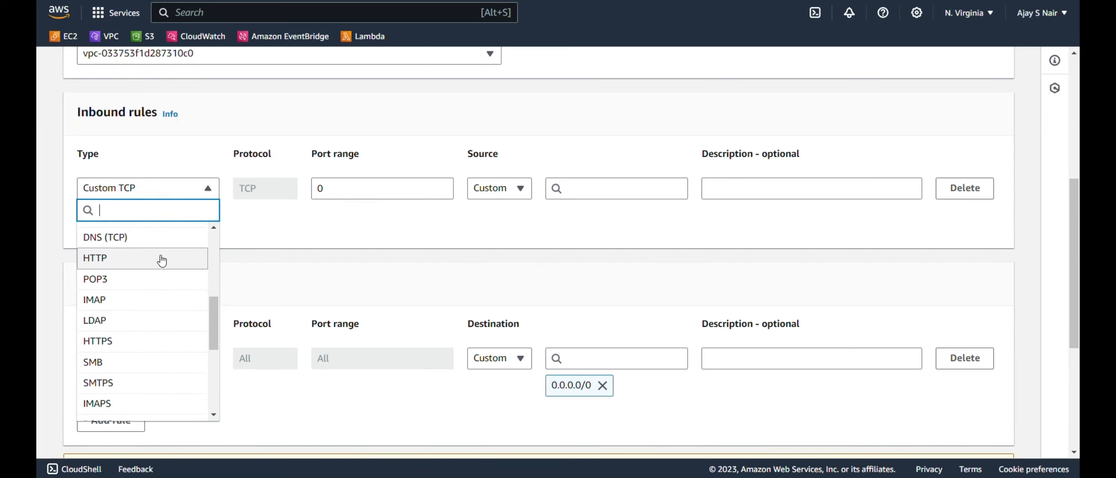
{"action": "left_click", "coordinate": [162, 257]}
{"action": "left_click", "coordinate": [498, 198]}
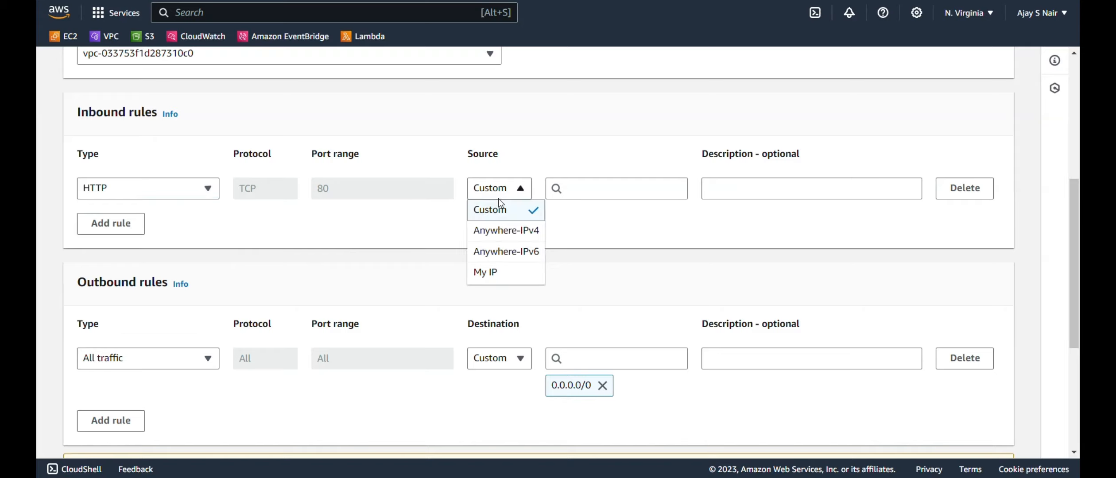
{"action": "left_click", "coordinate": [497, 233]}
Add a tag with key Name and value webserver-ALB-SG, and create the security group.
{"action": "scroll", "coordinate": [499, 240], "scroll_direction": "down", "scroll_amount": 7}
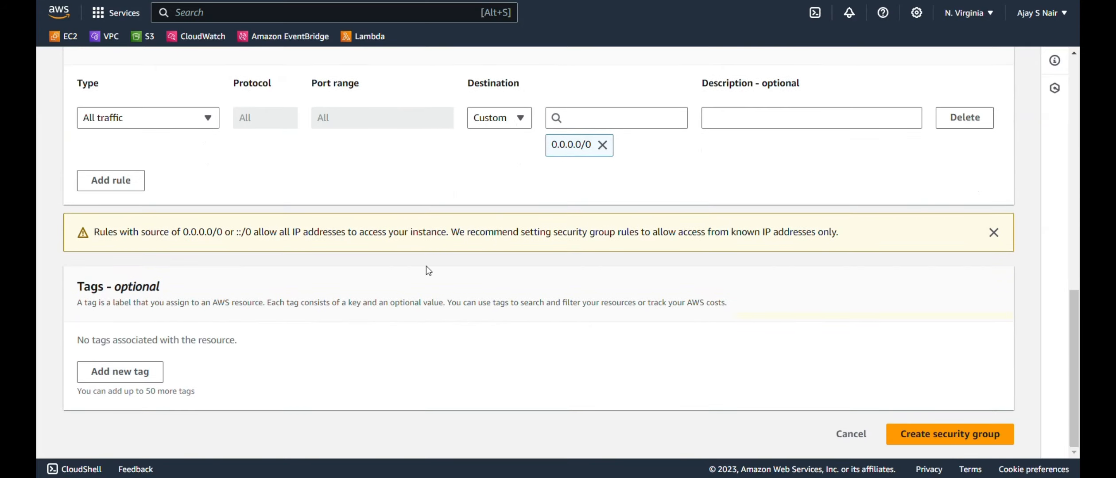
{"action": "left_click", "coordinate": [116, 371]}
{"action": "type", "text": "N"}
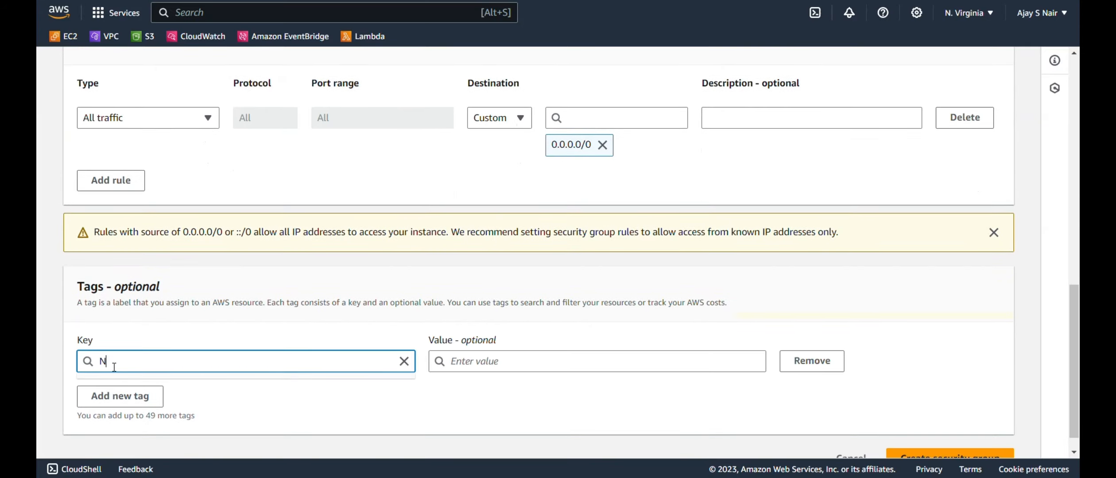
{"action": "type", "text": "ame"}
{"action": "key", "text": "Tab"}
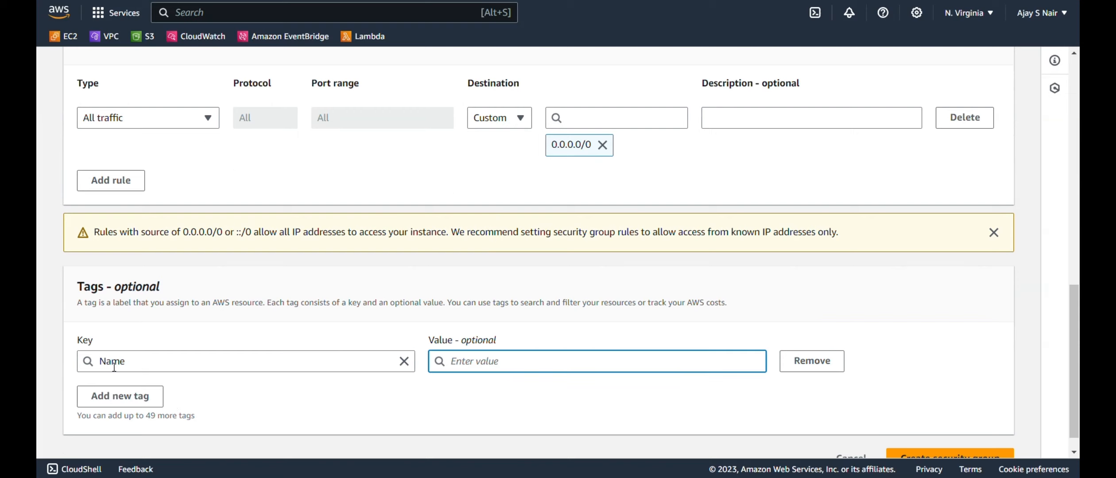
{"action": "key", "text": "ctrl+v"}
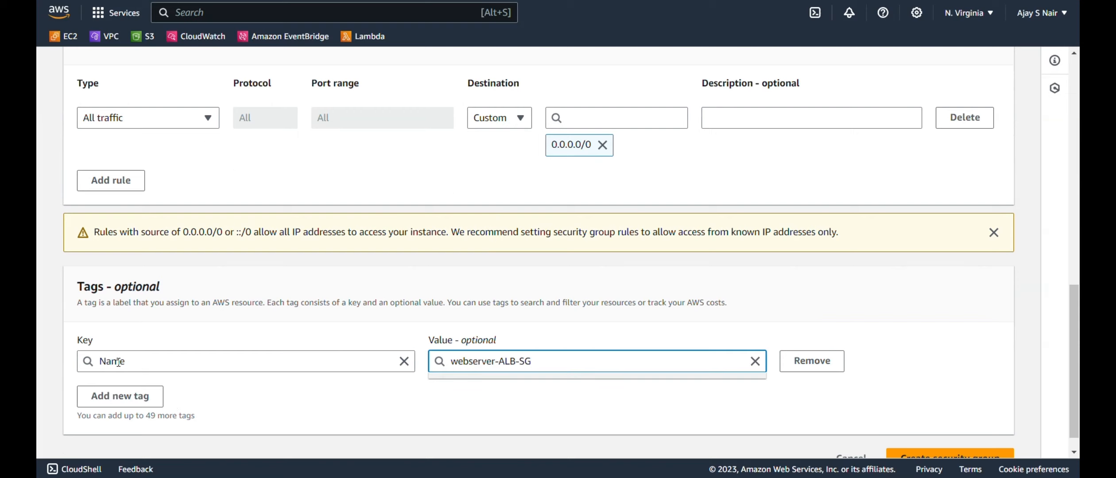
{"action": "scroll", "coordinate": [405, 385], "scroll_direction": "down", "scroll_amount": 1}
{"action": "left_click", "coordinate": [976, 445]}
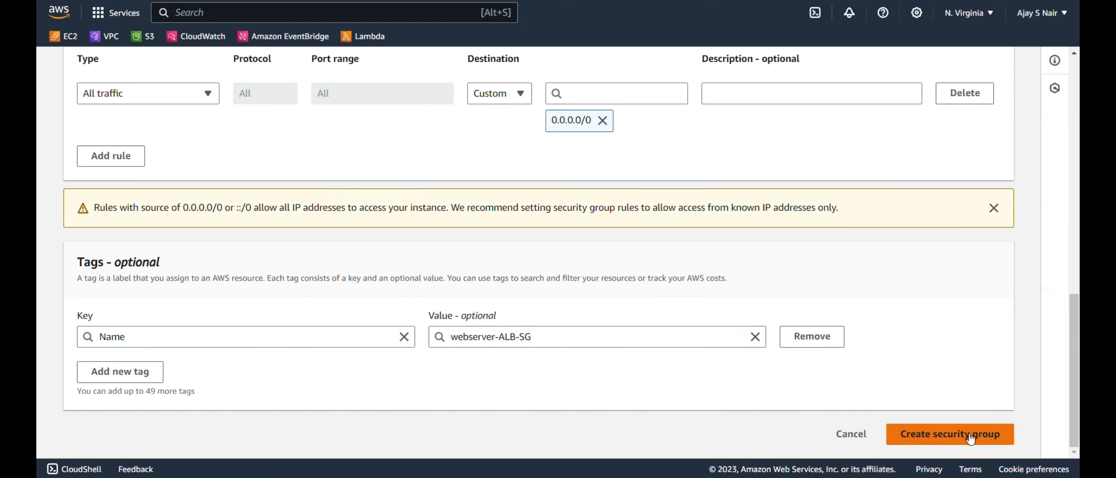
Back in the load balancer form, refresh the security group choices and add webserver-ALB-SG.
{"action": "key", "text": "ctrl+shift+Tab"}
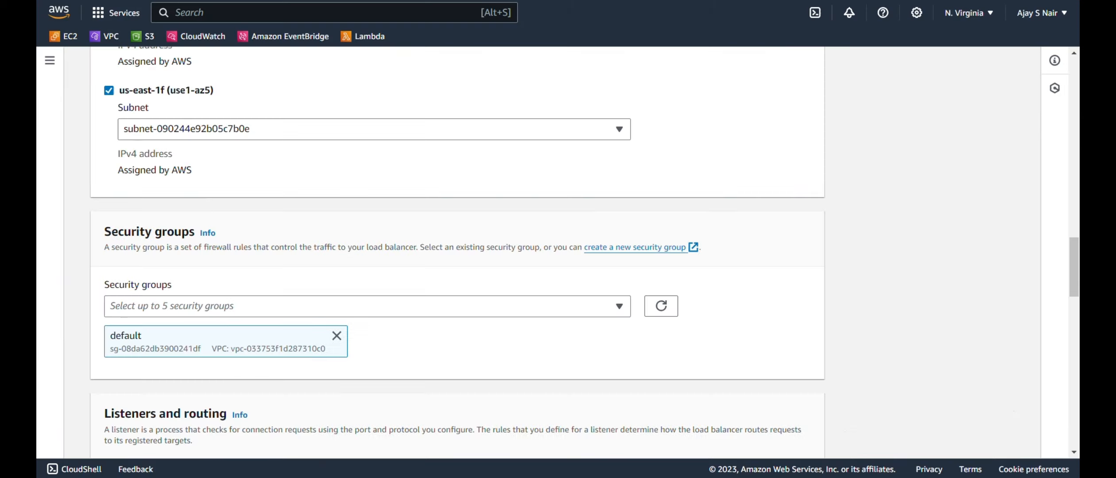
{"action": "left_click", "coordinate": [662, 306]}
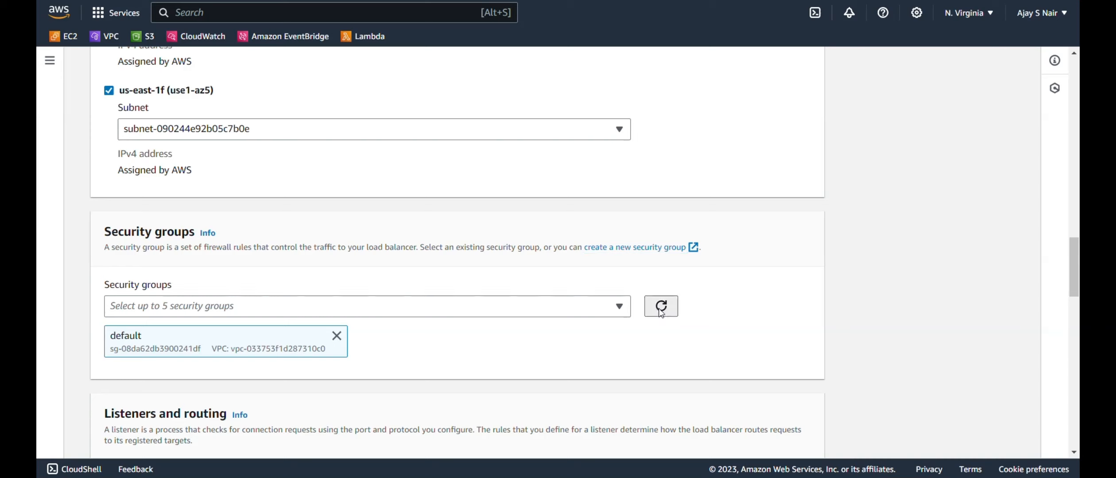
{"action": "left_click", "coordinate": [551, 307]}
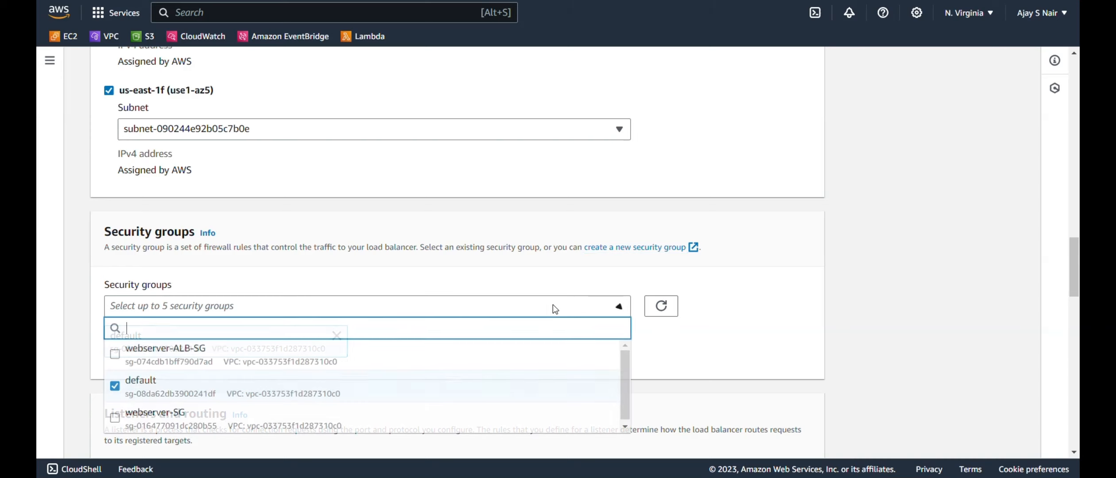
{"action": "left_click", "coordinate": [250, 351]}
{"action": "left_click", "coordinate": [438, 287]}
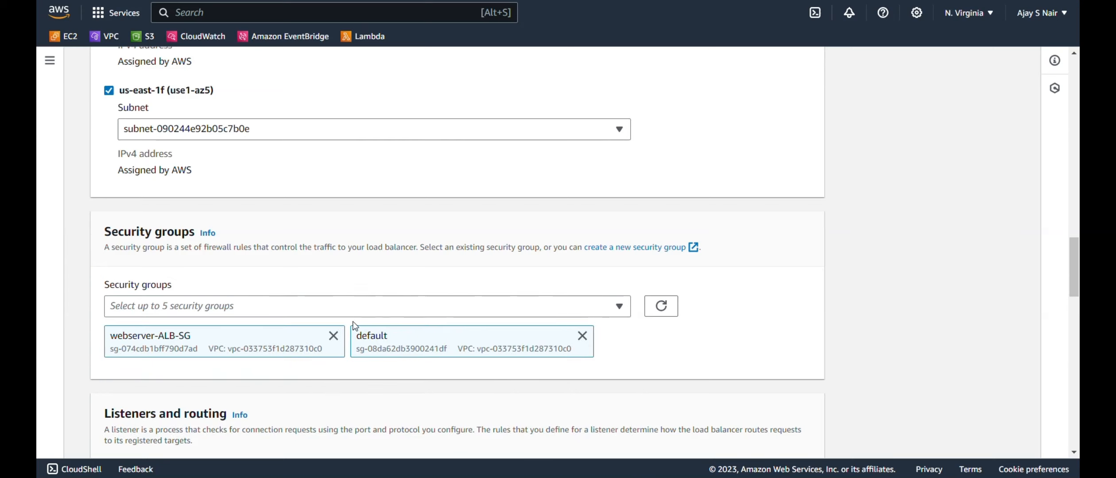
Remove the default security group from the load balancer and start creating a target group for the HTTP:80 listener.
{"action": "left_click", "coordinate": [583, 336]}
{"action": "scroll", "coordinate": [584, 337], "scroll_direction": "down", "scroll_amount": 6}
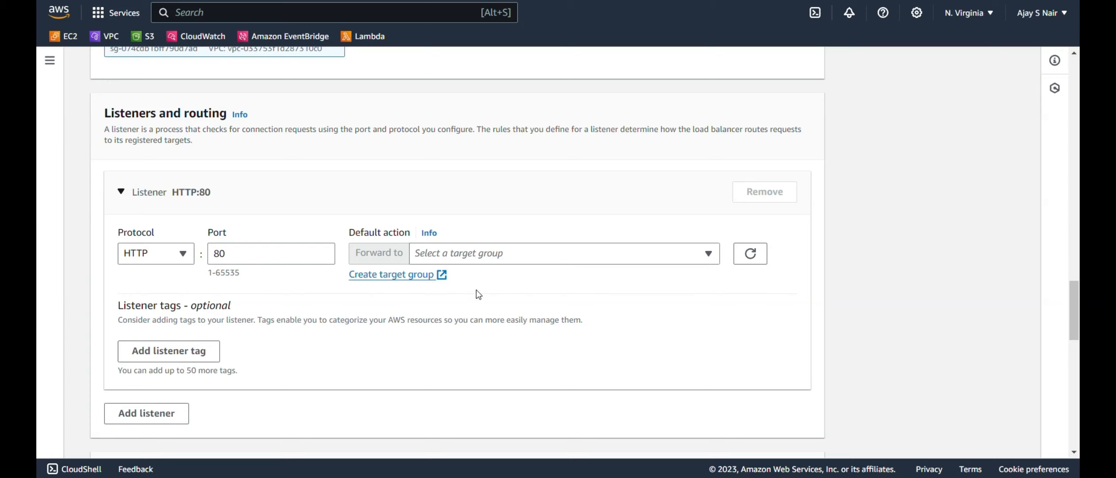
{"action": "left_click", "coordinate": [443, 281]}
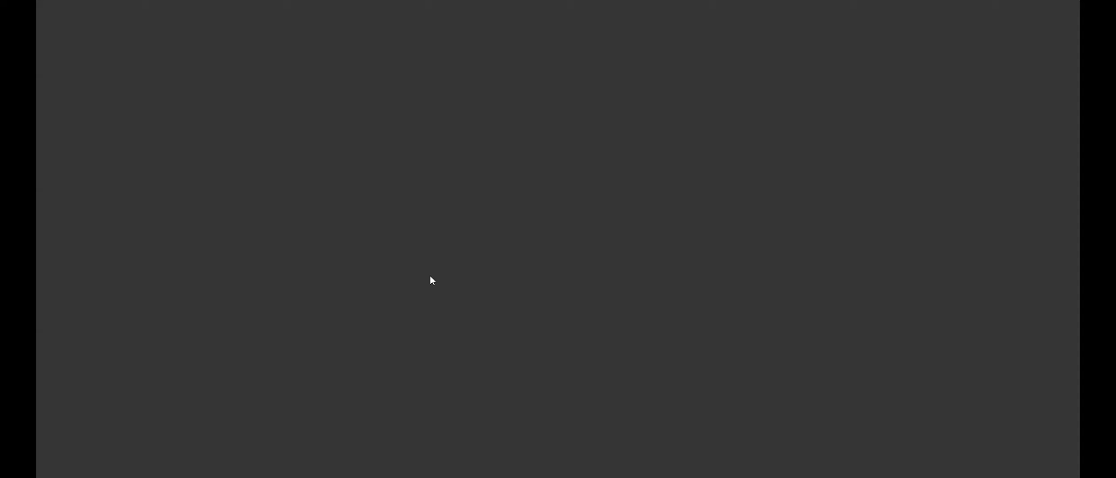
Name the instance-type target group webserver-TG, keep the other default settings, and continue to target registration.
{"action": "scroll", "coordinate": [406, 202], "scroll_direction": "down", "scroll_amount": 5}
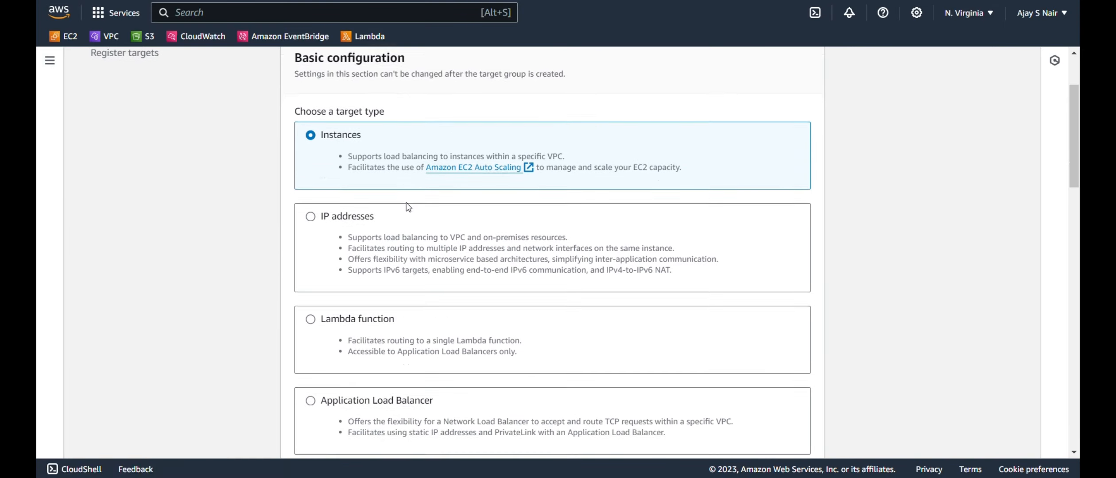
{"action": "scroll", "coordinate": [406, 206], "scroll_direction": "down", "scroll_amount": 4}
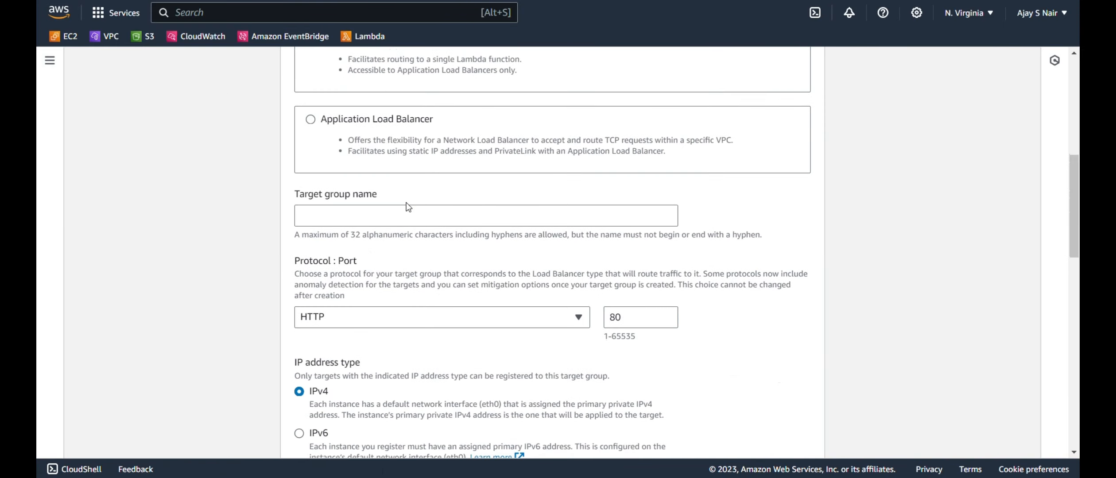
{"action": "left_click", "coordinate": [407, 203]}
{"action": "type", "text": "webserver-ALB-SG"}
{"action": "key", "text": "BackSpace"}
{"action": "key", "text": "BackSpace"}
{"action": "key", "text": "BackSpace"}
{"action": "key", "text": "BackSpace"}
{"action": "key", "text": "BackSpace"}
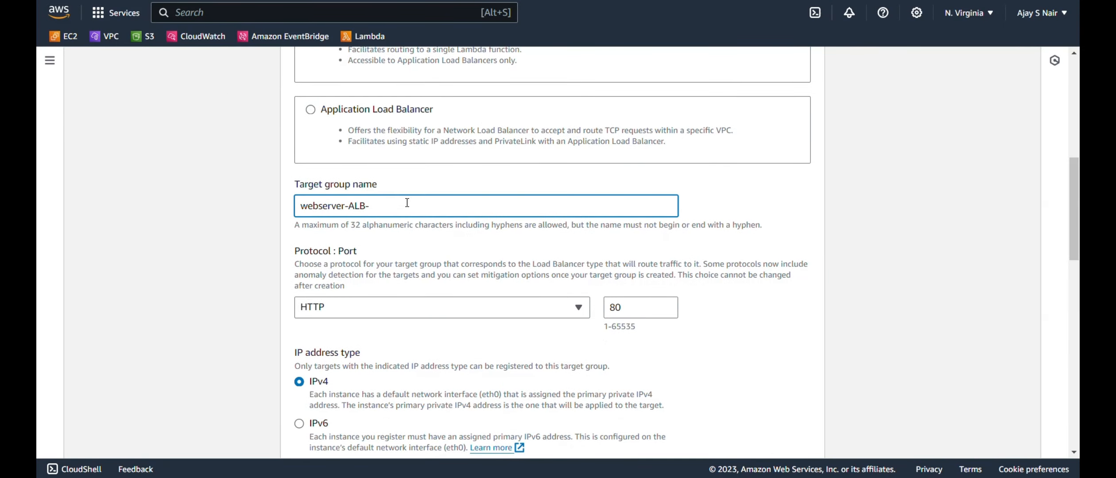
{"action": "type", "text": "TG"}
{"action": "scroll", "coordinate": [407, 203], "scroll_direction": "down", "scroll_amount": 8}
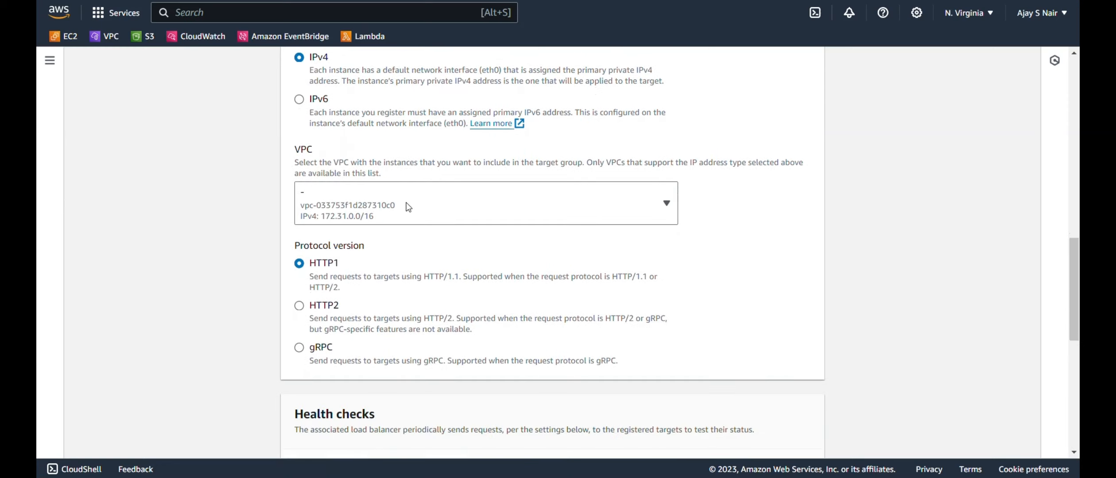
{"action": "scroll", "coordinate": [407, 206], "scroll_direction": "down", "scroll_amount": 8}
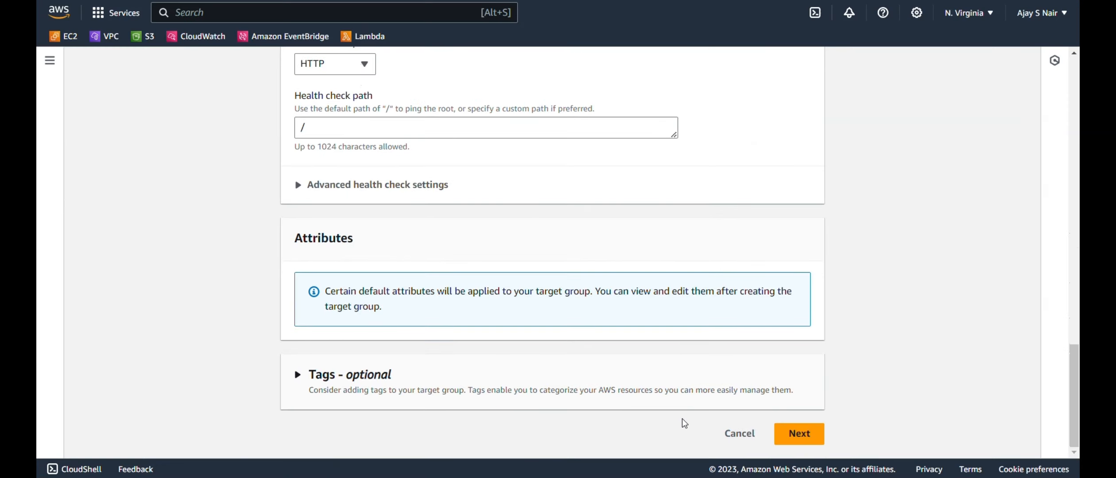
{"action": "left_click", "coordinate": [792, 435]}
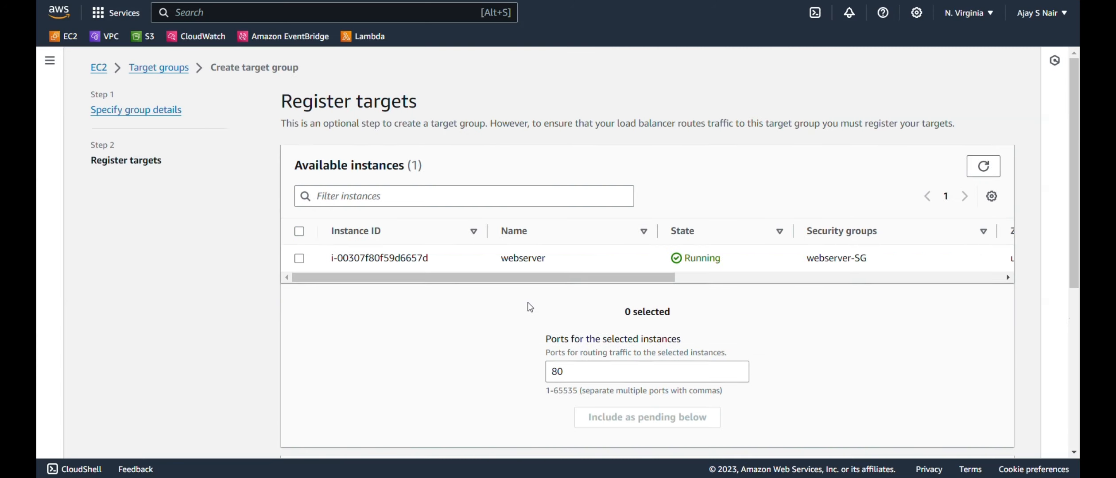
Include the webserver instance as a pending target on port 80 and create the target group.
{"action": "left_click", "coordinate": [300, 259]}
{"action": "scroll", "coordinate": [301, 258], "scroll_direction": "down", "scroll_amount": 3}
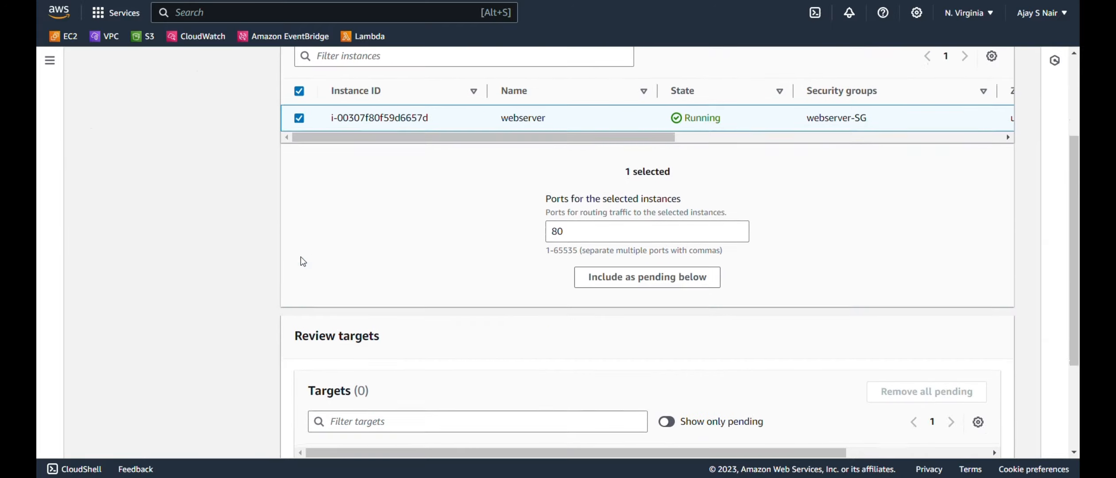
{"action": "left_click", "coordinate": [586, 282]}
{"action": "scroll", "coordinate": [597, 276], "scroll_direction": "down", "scroll_amount": 3}
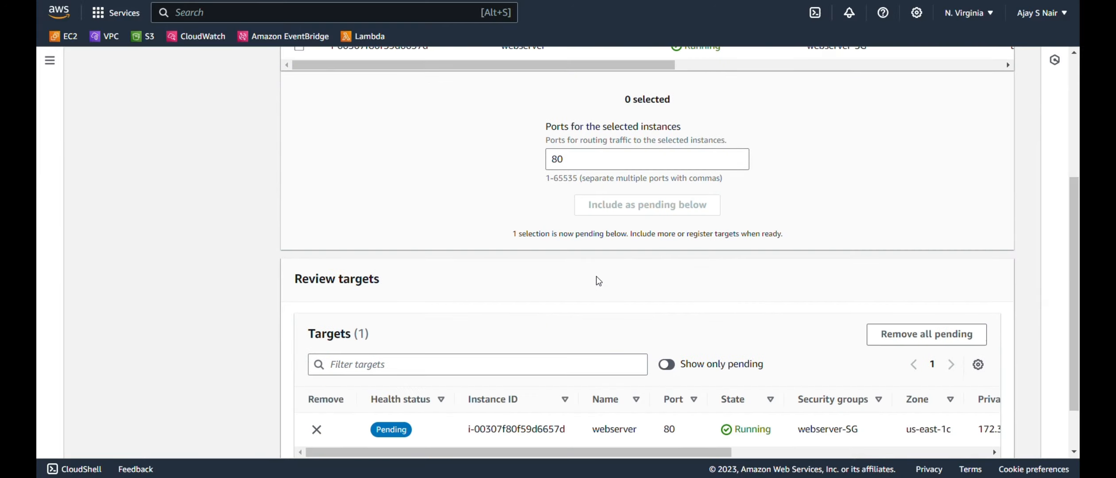
{"action": "left_click", "coordinate": [907, 433]}
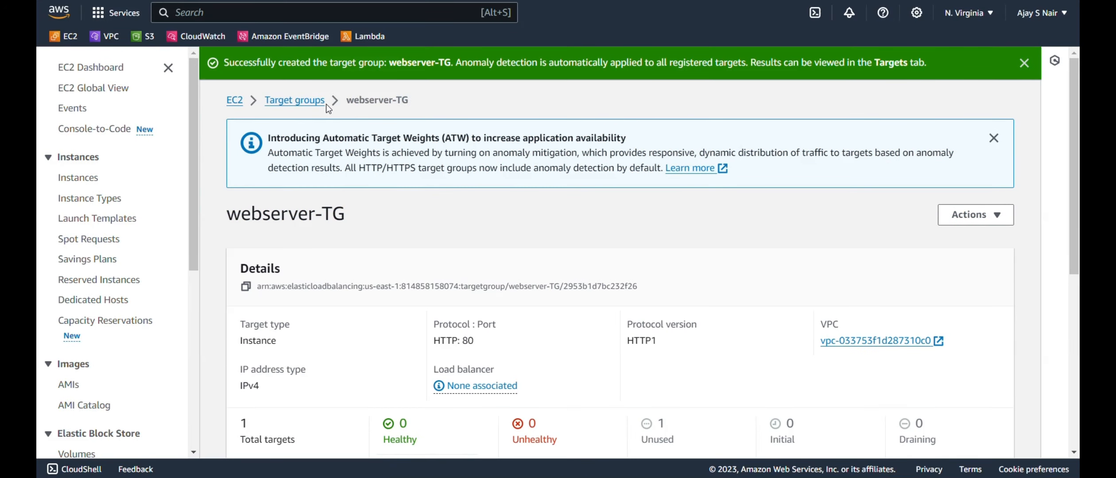
Back in the load balancer form, refresh the target group choices and forward the HTTP:80 listener to webserver-TG.
{"action": "left_click", "coordinate": [218, 1]}
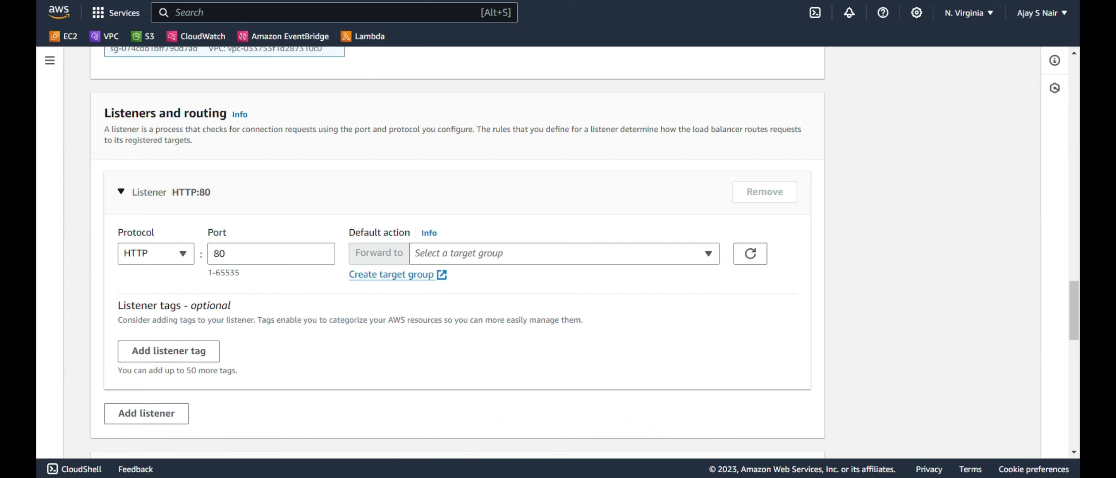
{"action": "left_click", "coordinate": [750, 255]}
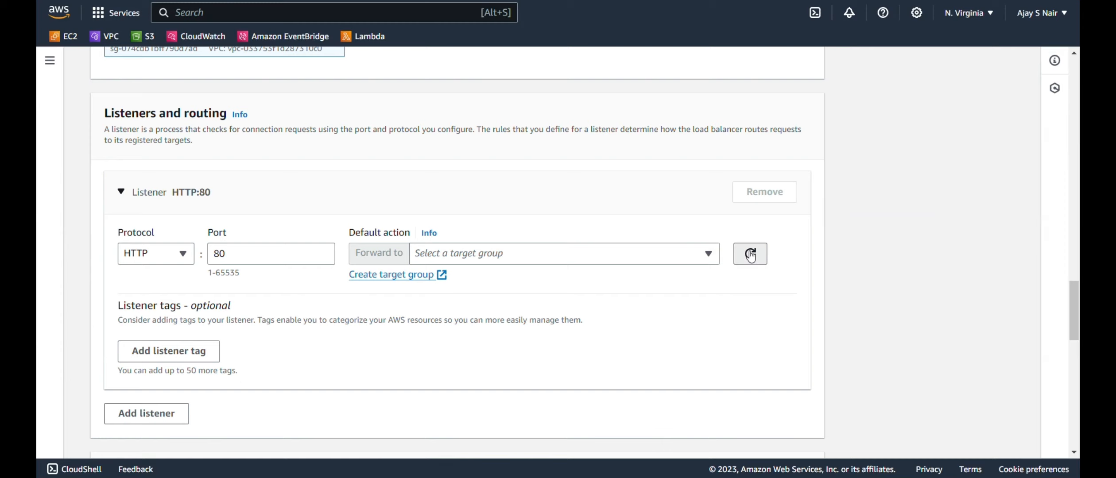
{"action": "left_click", "coordinate": [702, 261]}
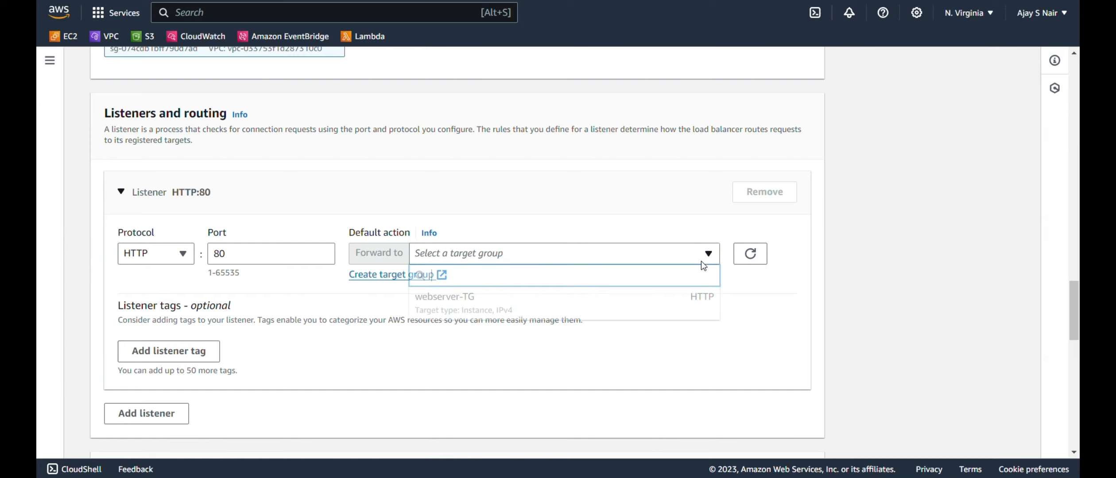
{"action": "left_click", "coordinate": [678, 305]}
Review the load balancer configuration summary and create the load balancer.
{"action": "scroll", "coordinate": [677, 302], "scroll_direction": "down", "scroll_amount": 10}
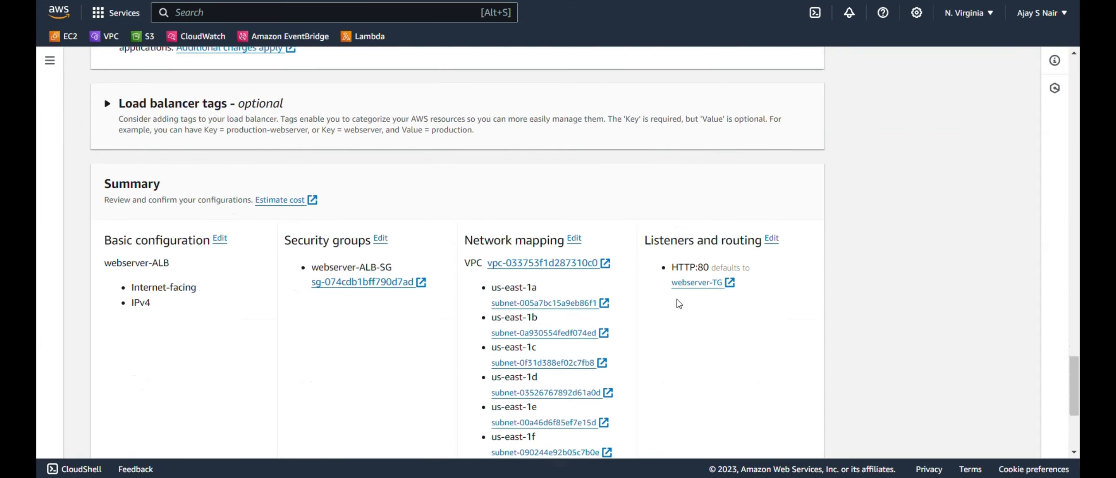
{"action": "scroll", "coordinate": [715, 72], "scroll_direction": "down", "scroll_amount": 2}
{"action": "scroll", "coordinate": [716, 72], "scroll_direction": "up", "scroll_amount": 6}
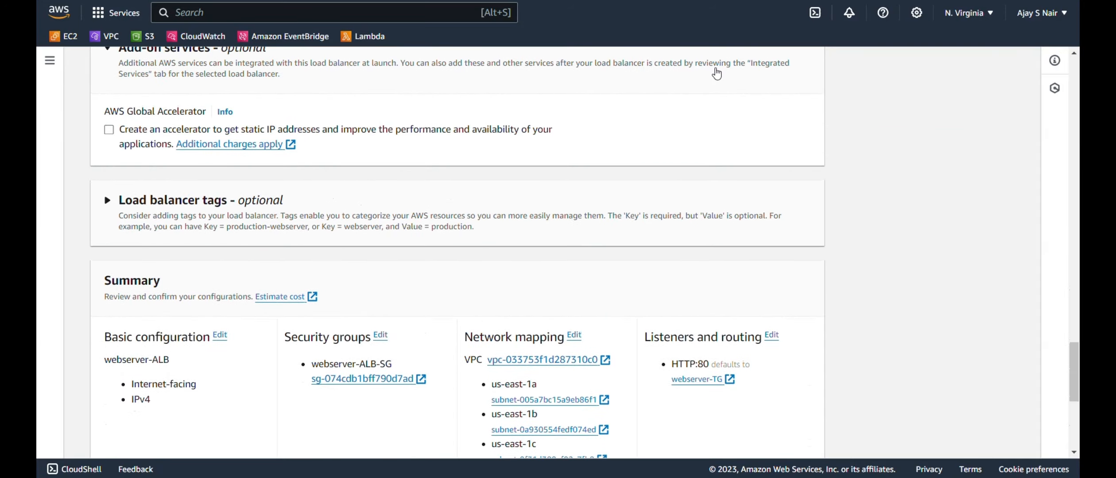
{"action": "scroll", "coordinate": [715, 72], "scroll_direction": "down", "scroll_amount": 5}
{"action": "scroll", "coordinate": [717, 73], "scroll_direction": "down", "scroll_amount": 3}
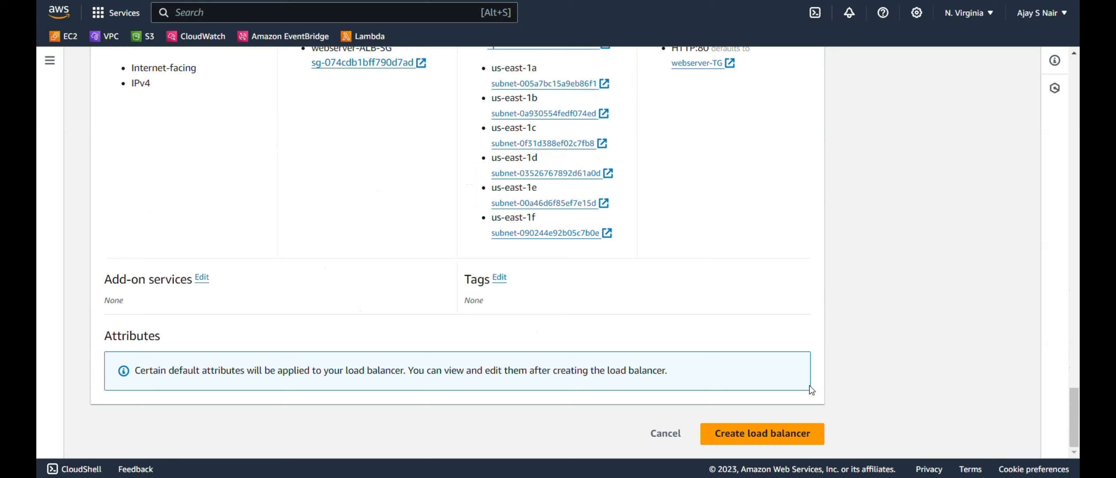
{"action": "left_click", "coordinate": [805, 438]}
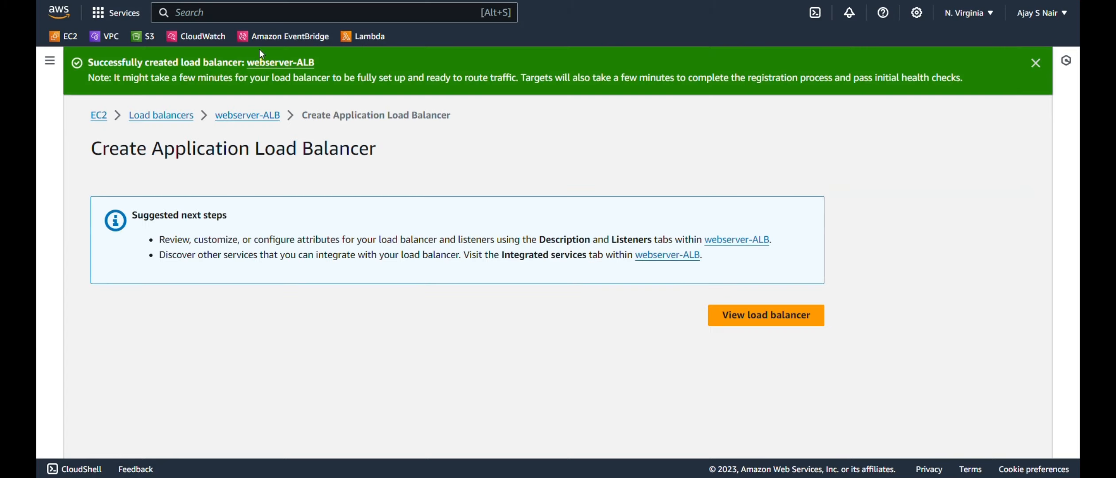
Find webserver-ALB in the load balancer list and open its details.
{"action": "left_click", "coordinate": [278, 63]}
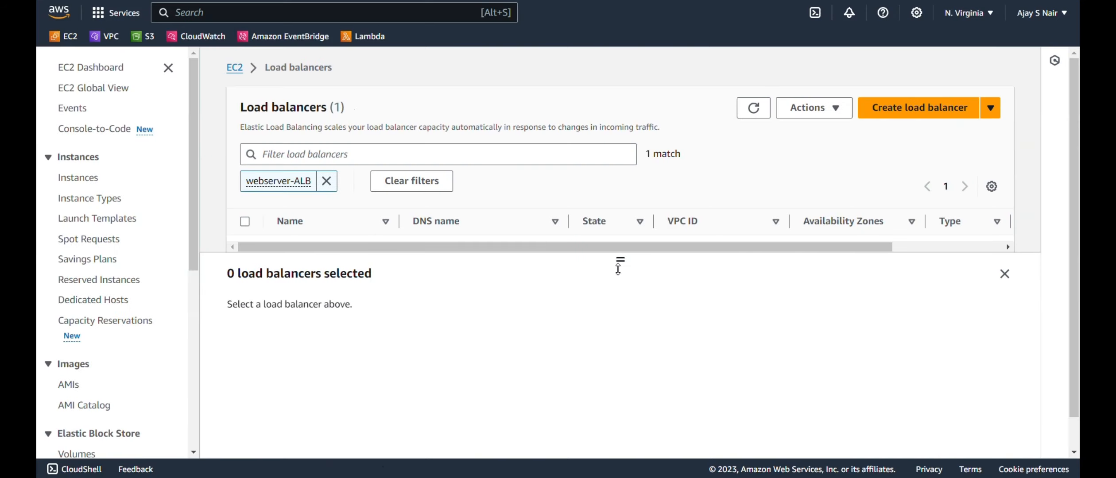
{"action": "left_click_drag", "start_coordinate": [618, 268], "coordinate": [622, 318]}
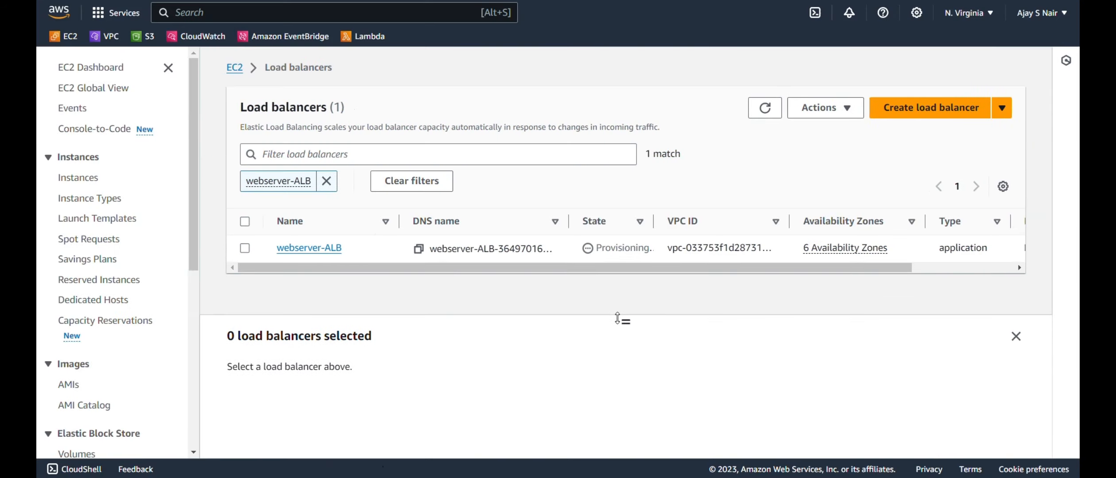
{"action": "left_click", "coordinate": [316, 251]}
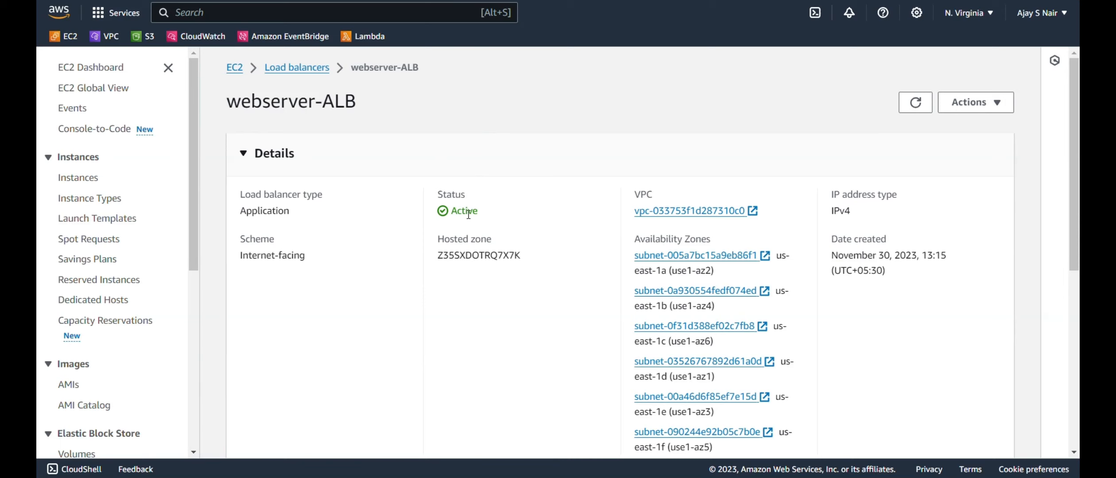
Copy the load balancer's DNS name, open it in a new browser tab to test the site, and close that browser window.
{"action": "scroll", "coordinate": [377, 214], "scroll_direction": "down", "scroll_amount": 5}
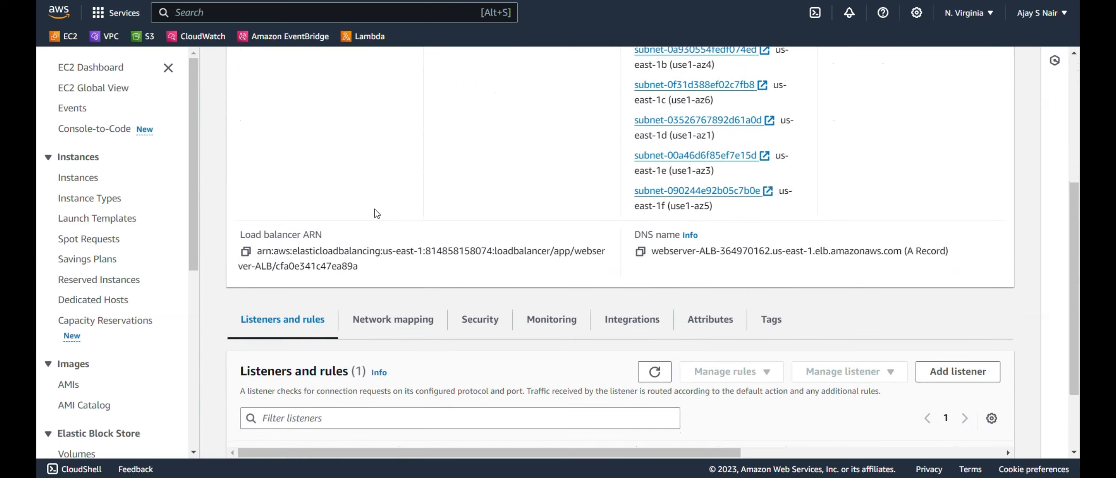
{"action": "left_click", "coordinate": [641, 251]}
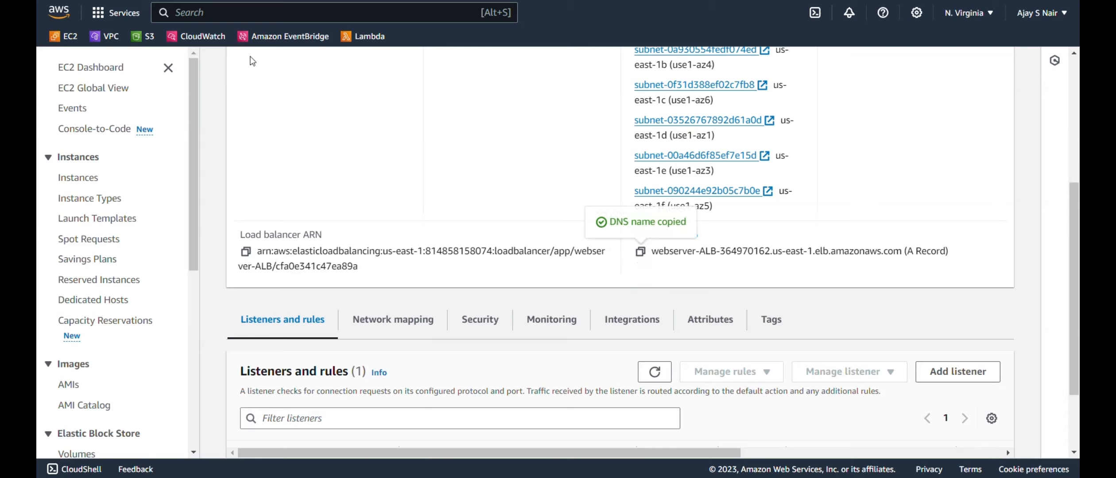
{"action": "key", "text": "ctrl+t"}
{"action": "key", "text": "ctrl+v"}
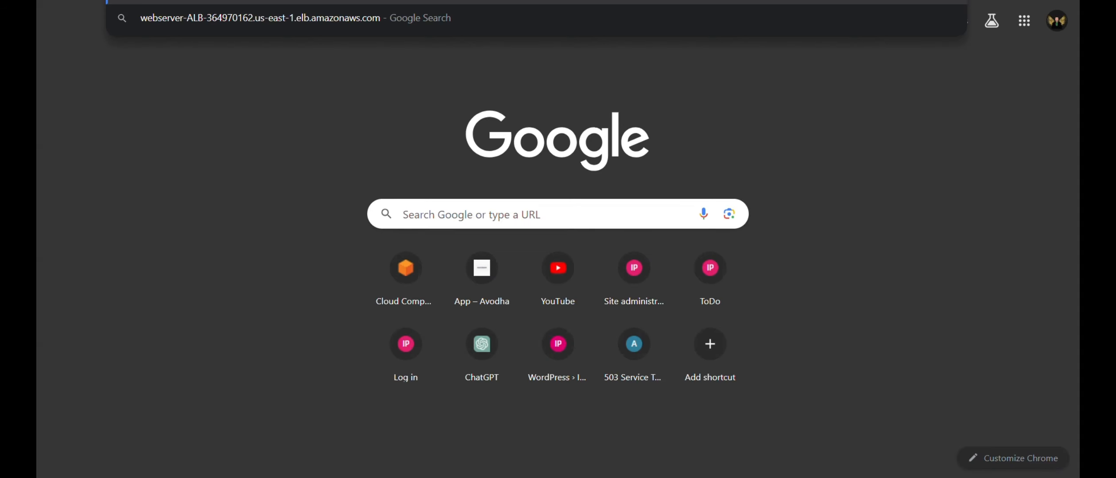
{"action": "key", "text": "Return"}
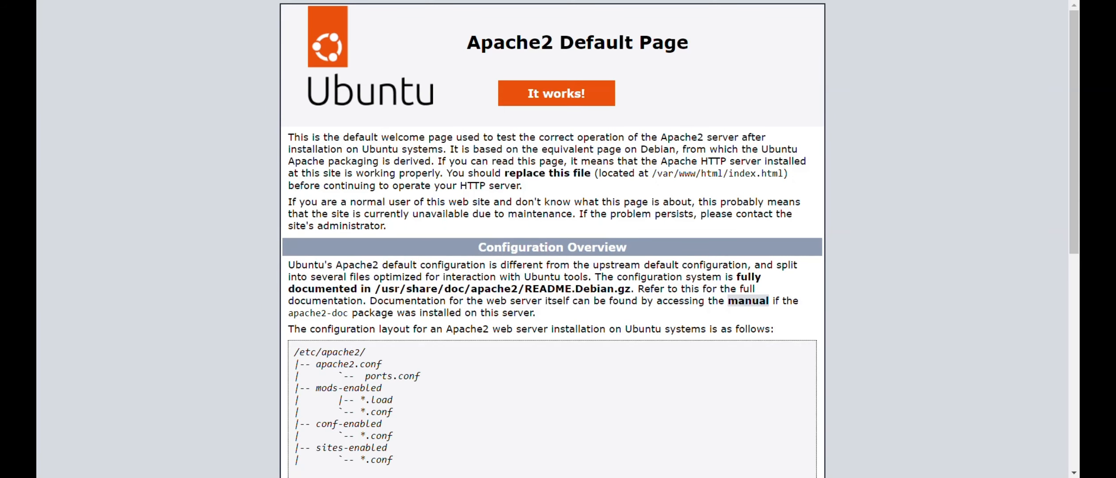
{"action": "key", "text": "F11"}
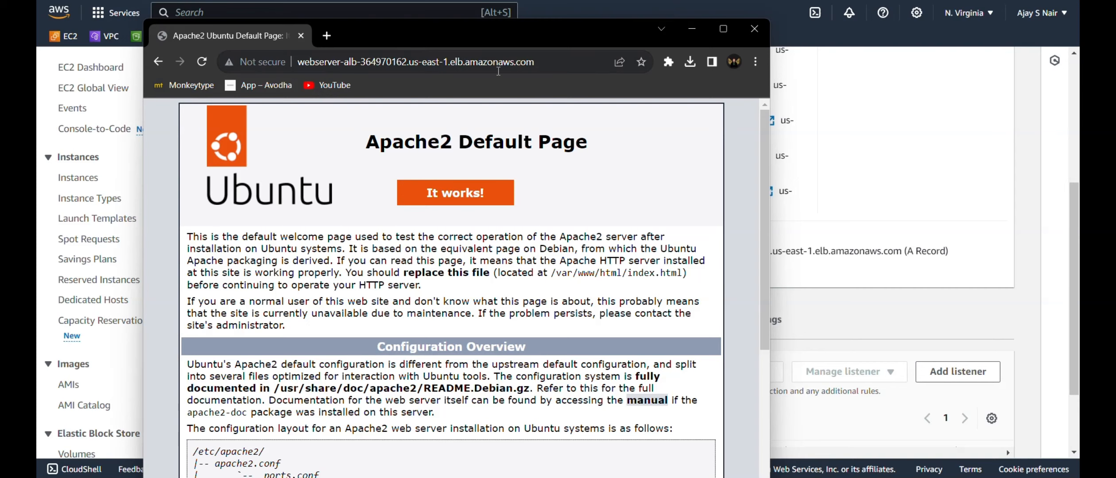
{"action": "left_click", "coordinate": [753, 27]}
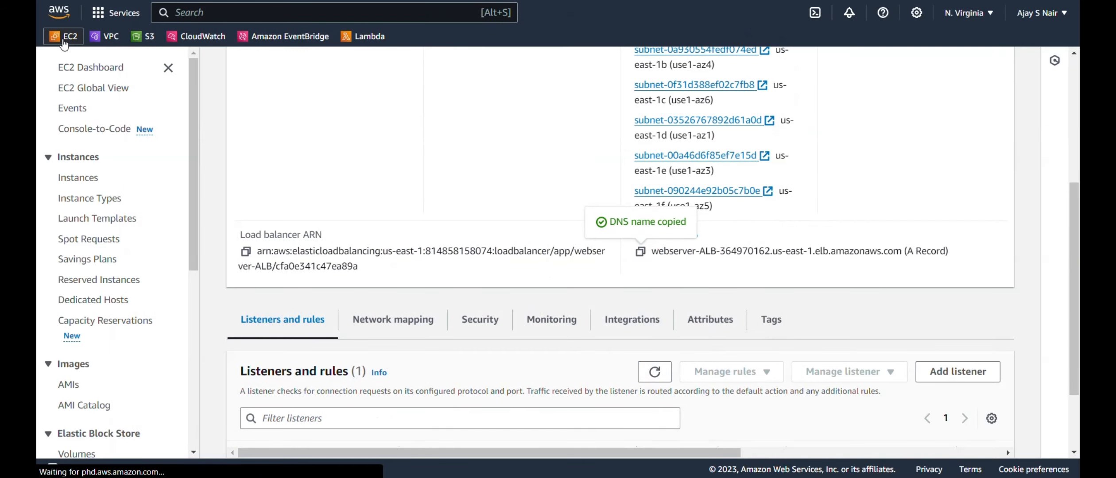
From the EC2 console, open Auto Scaling Groups and start a new group named webserver-ASG.
{"action": "scroll", "coordinate": [117, 230], "scroll_direction": "down", "scroll_amount": 8}
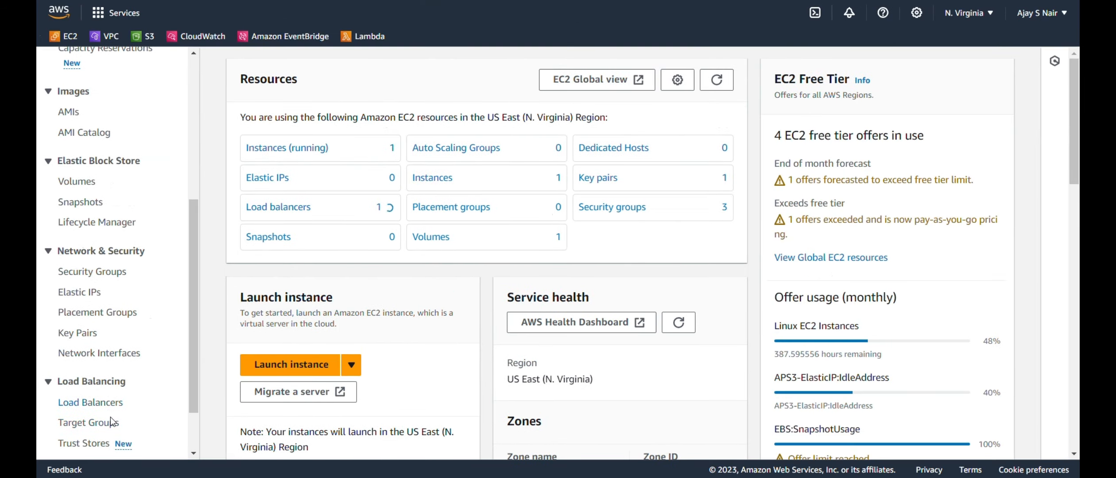
{"action": "left_click", "coordinate": [113, 431]}
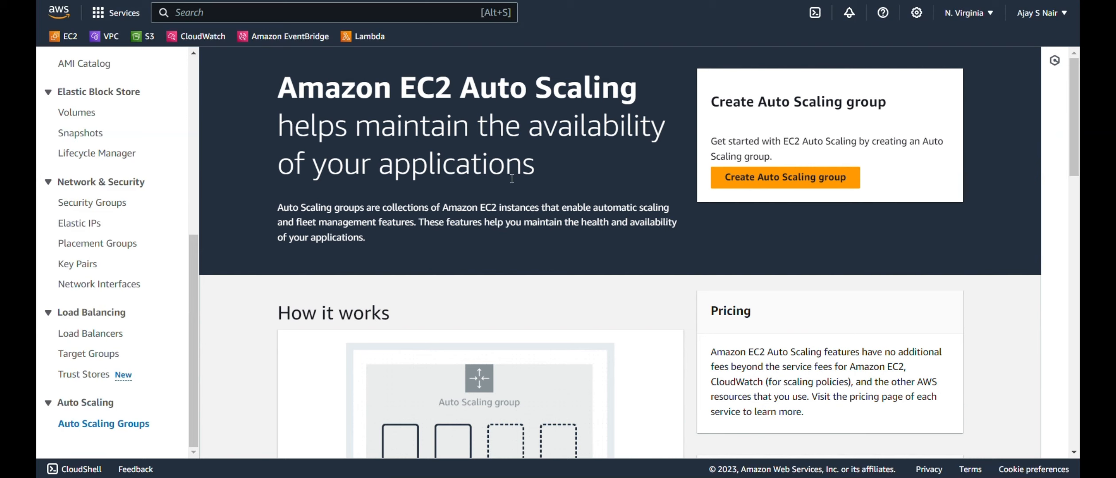
{"action": "scroll", "coordinate": [530, 164], "scroll_direction": "down", "scroll_amount": 2}
{"action": "scroll", "coordinate": [530, 164], "scroll_direction": "down", "scroll_amount": 15}
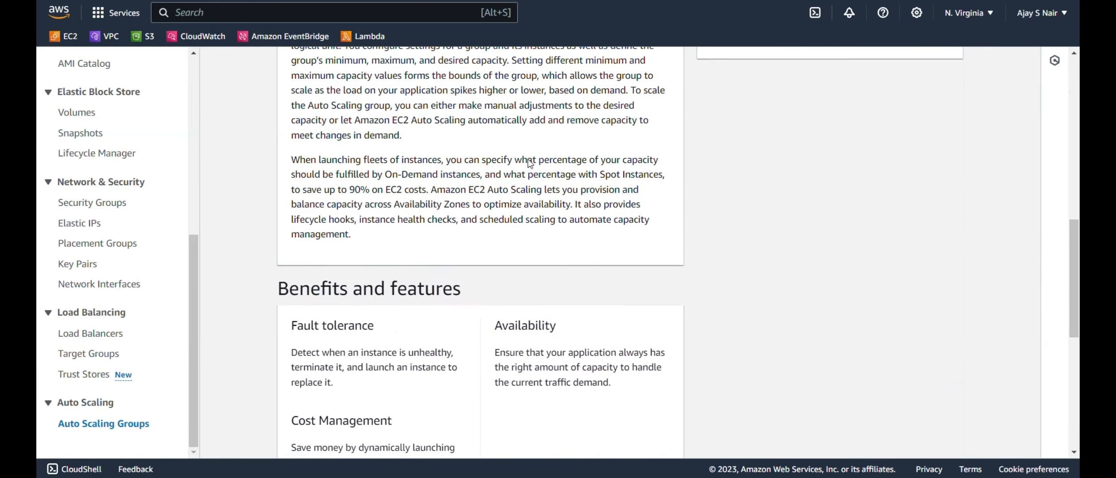
{"action": "scroll", "coordinate": [530, 164], "scroll_direction": "up", "scroll_amount": 12}
{"action": "scroll", "coordinate": [530, 163], "scroll_direction": "up", "scroll_amount": 5}
{"action": "left_click", "coordinate": [838, 177]}
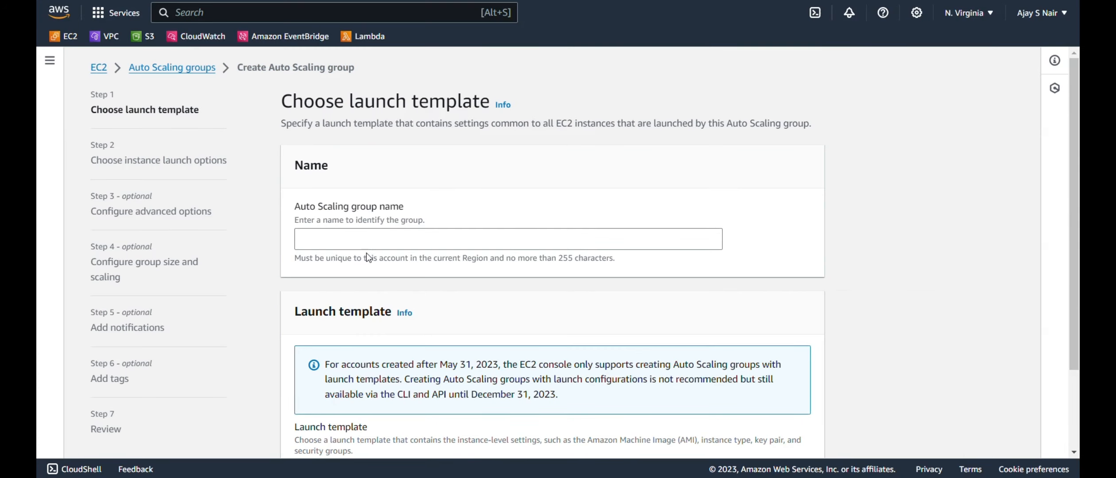
{"action": "type", "text": "webserver-ASG"}
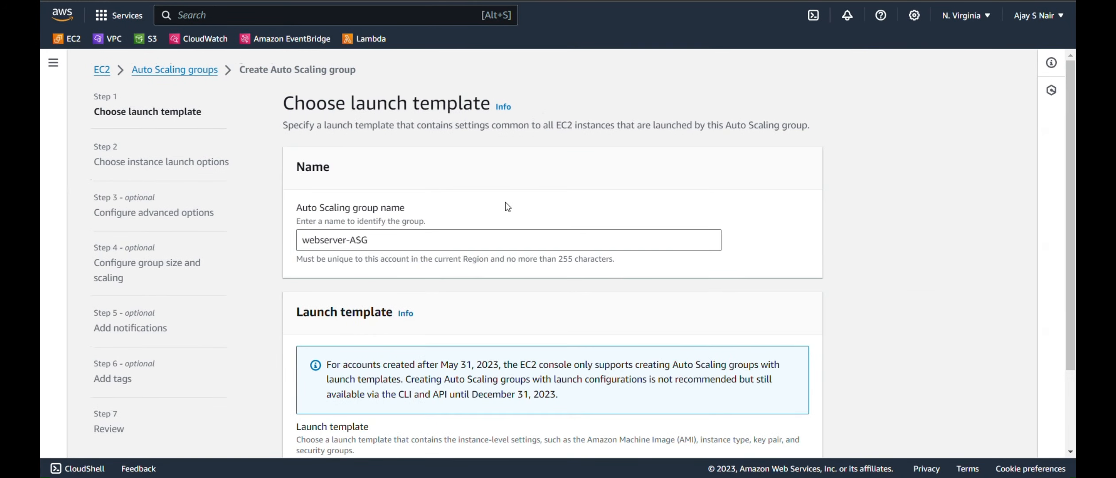
Start a new launch template from the Auto Scaling group setup, name it webserver-LT, and reuse the name as the version description.
{"action": "scroll", "coordinate": [428, 293], "scroll_direction": "down", "scroll_amount": 3}
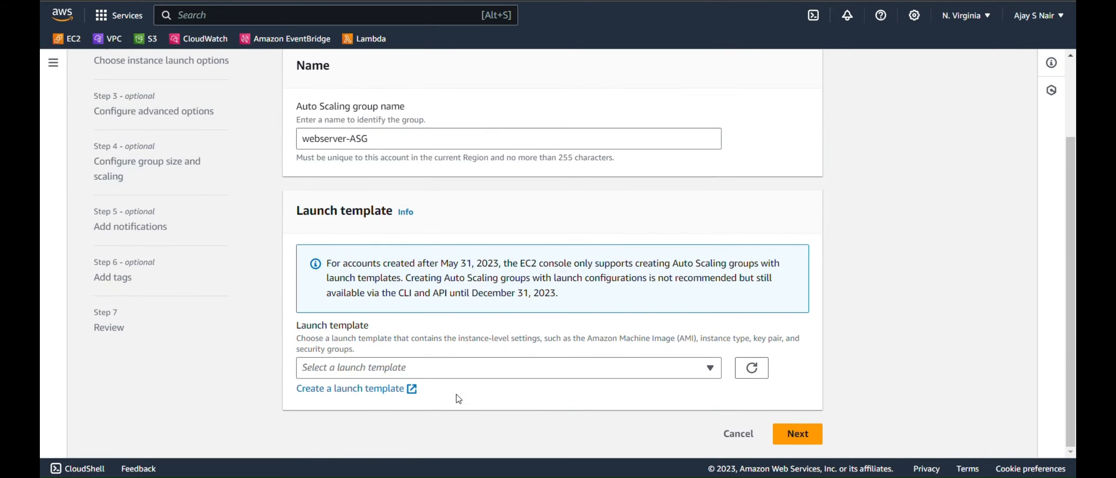
{"action": "left_click", "coordinate": [402, 390]}
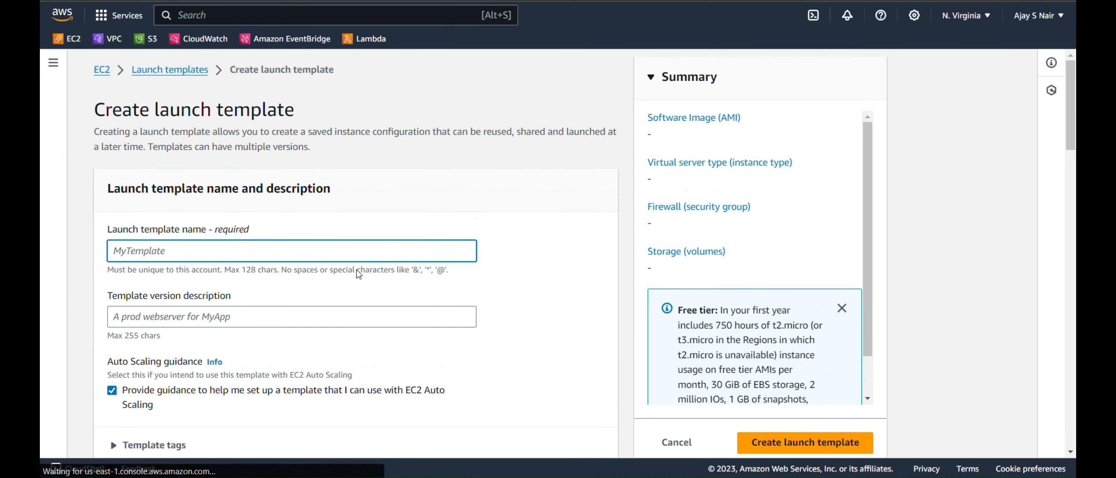
{"action": "type", "text": "webserver"}
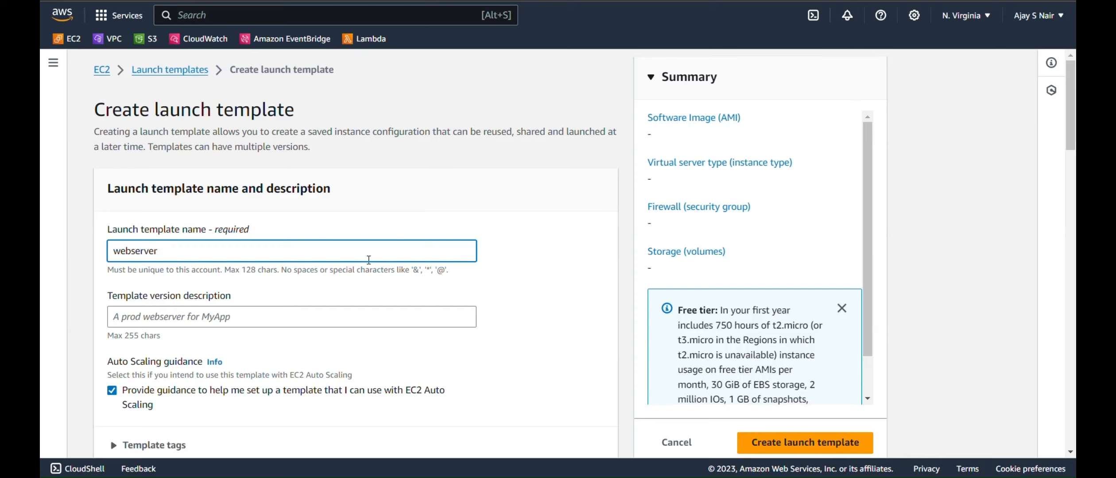
{"action": "type", "text": "-LT"}
{"action": "key", "text": "ctrl+a"}
{"action": "scroll", "coordinate": [369, 257], "scroll_direction": "down", "scroll_amount": 1}
{"action": "left_click", "coordinate": [359, 260]}
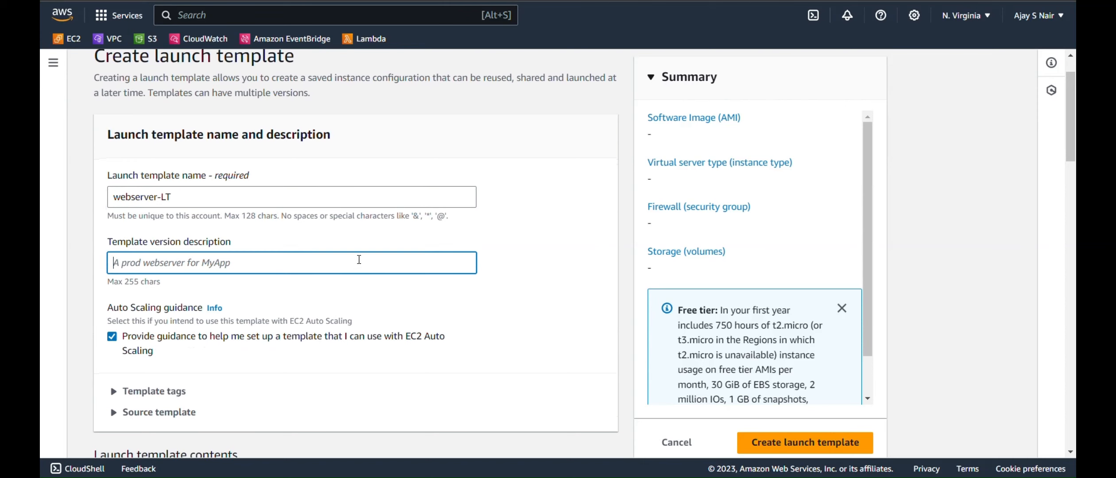
{"action": "key", "text": "ctrl+v"}
View the Quick Start operating system images offered for the launch template.
{"action": "scroll", "coordinate": [359, 261], "scroll_direction": "down", "scroll_amount": 5}
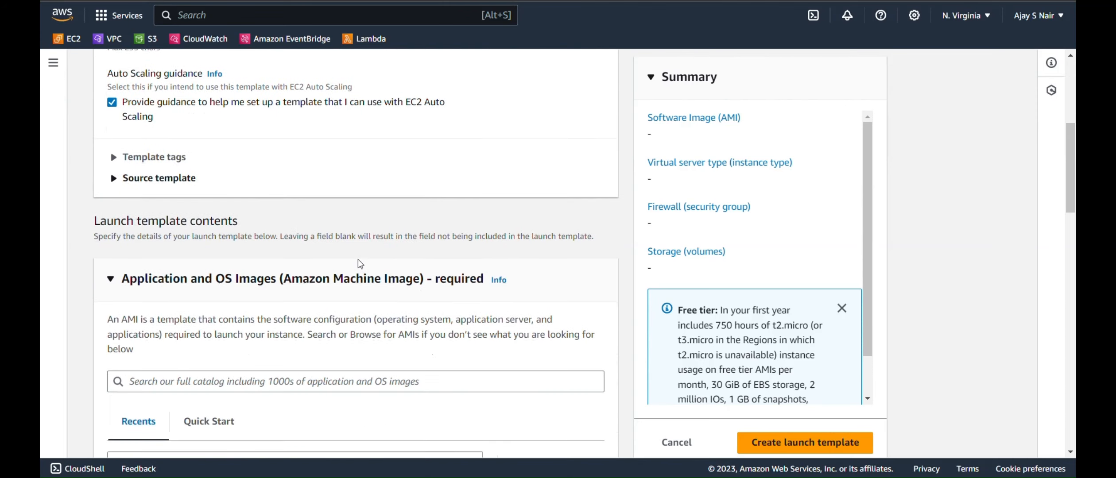
{"action": "scroll", "coordinate": [359, 262], "scroll_direction": "down", "scroll_amount": 4}
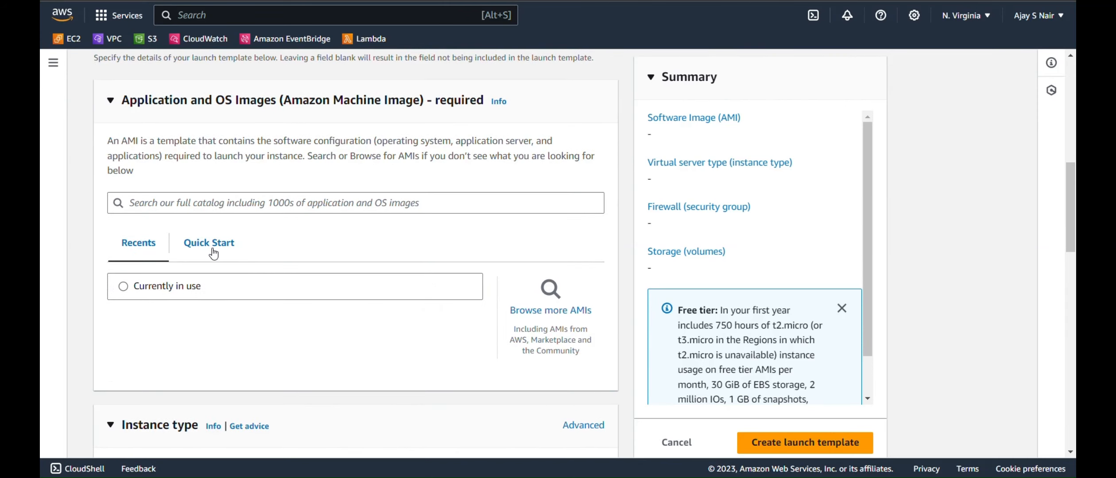
{"action": "left_click", "coordinate": [213, 254]}
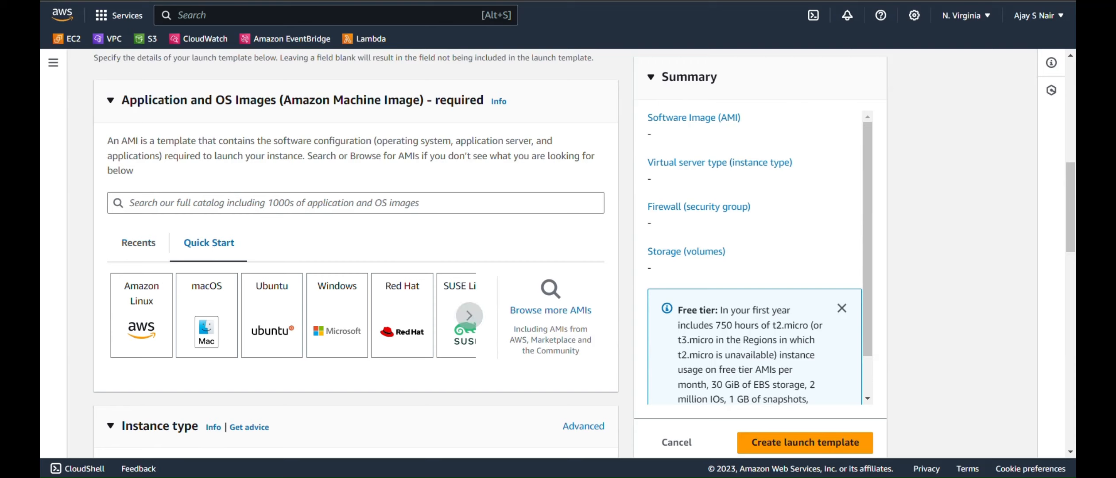
Open EC2 in a new browser tab, select the running webserver instance, and start creating an image from it.
{"action": "right_click", "coordinate": [76, 42]}
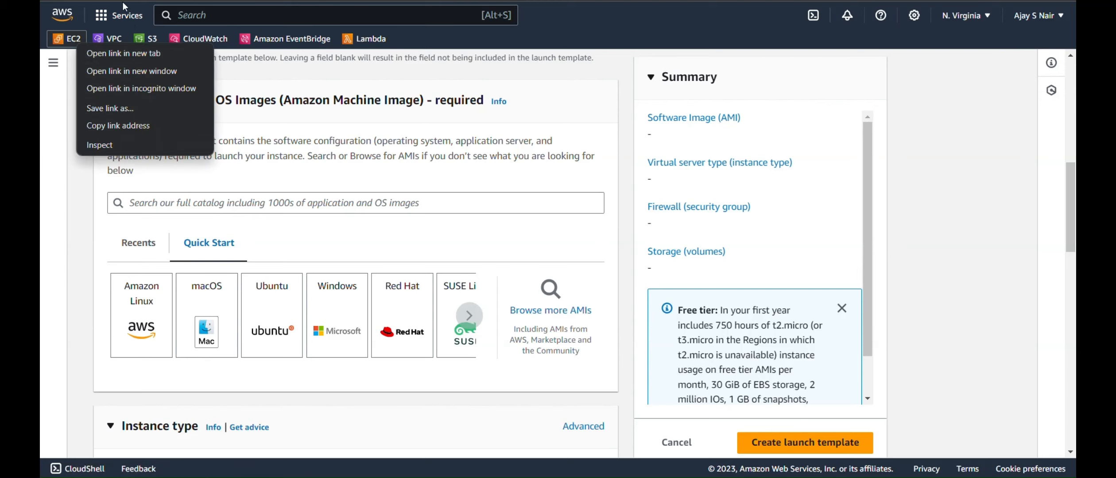
{"action": "left_click", "coordinate": [136, 57]}
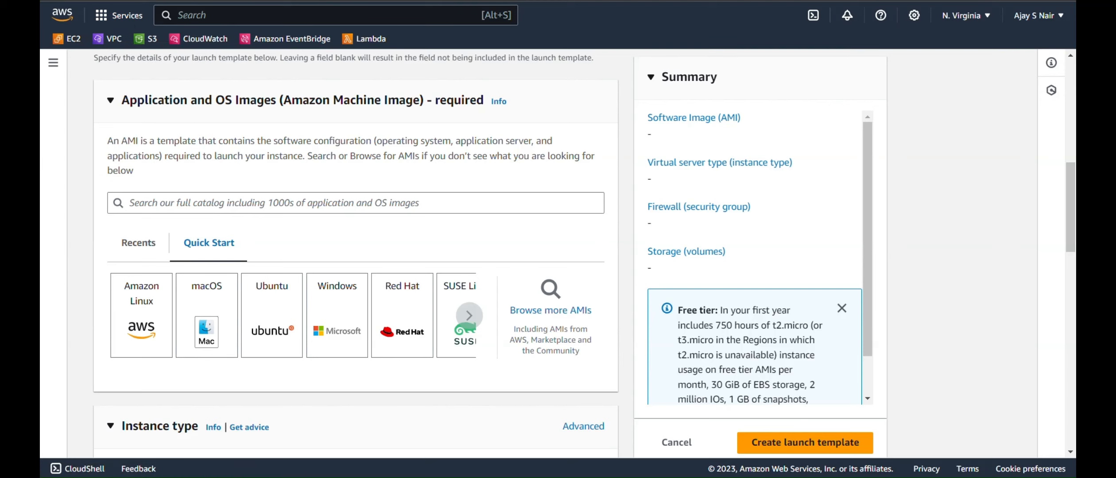
{"action": "key", "text": "ctrl+Tab"}
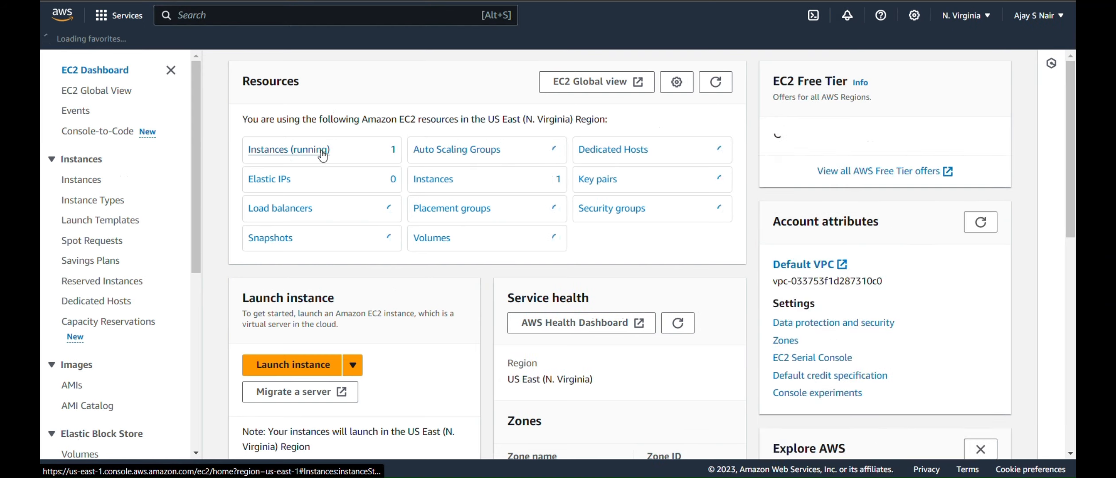
{"action": "left_click", "coordinate": [321, 157]}
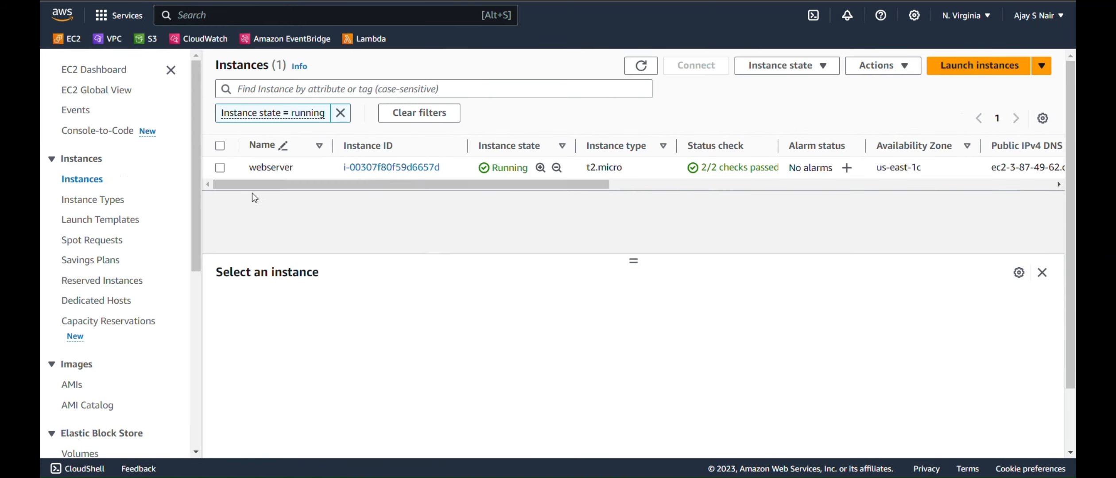
{"action": "left_click", "coordinate": [224, 171]}
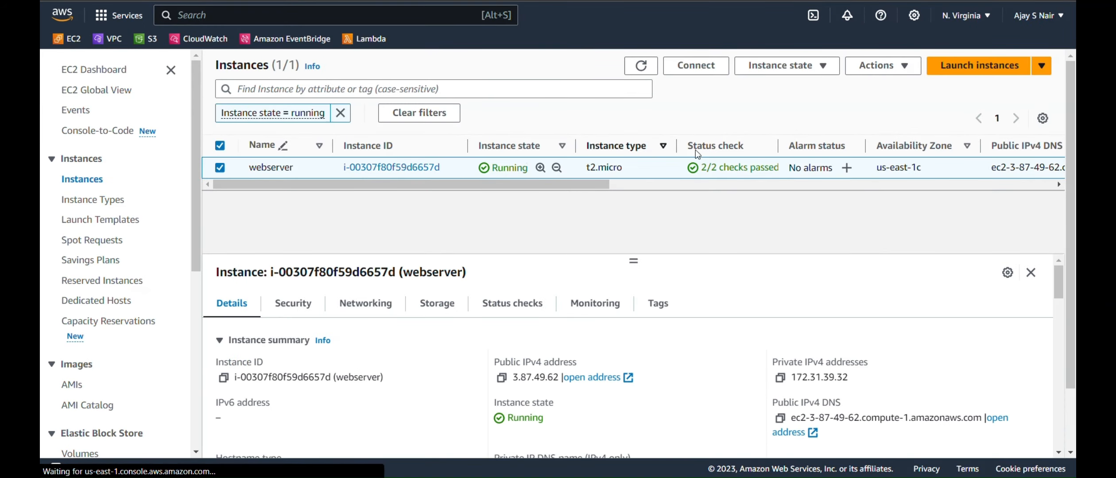
{"action": "left_click", "coordinate": [881, 66]}
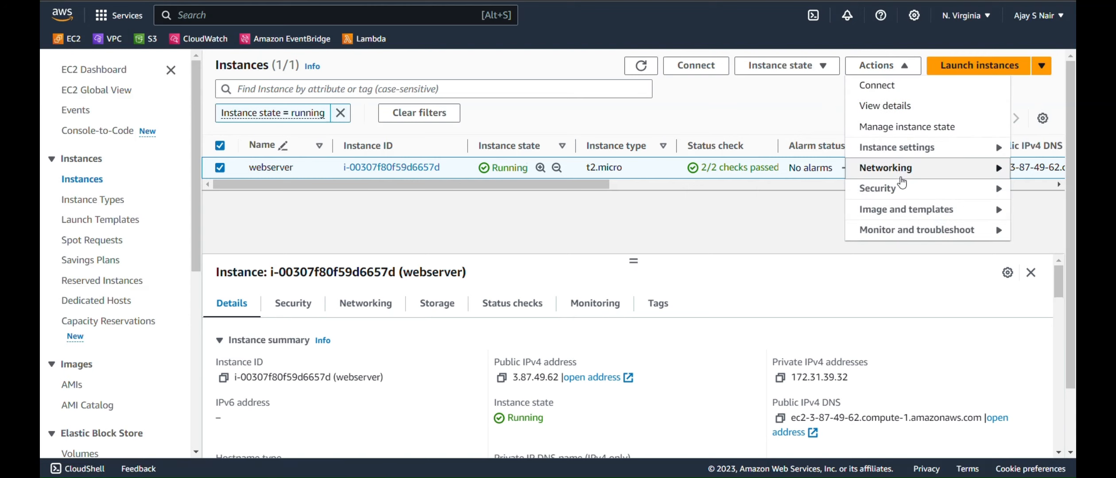
{"action": "mouse_move", "coordinate": [896, 208]}
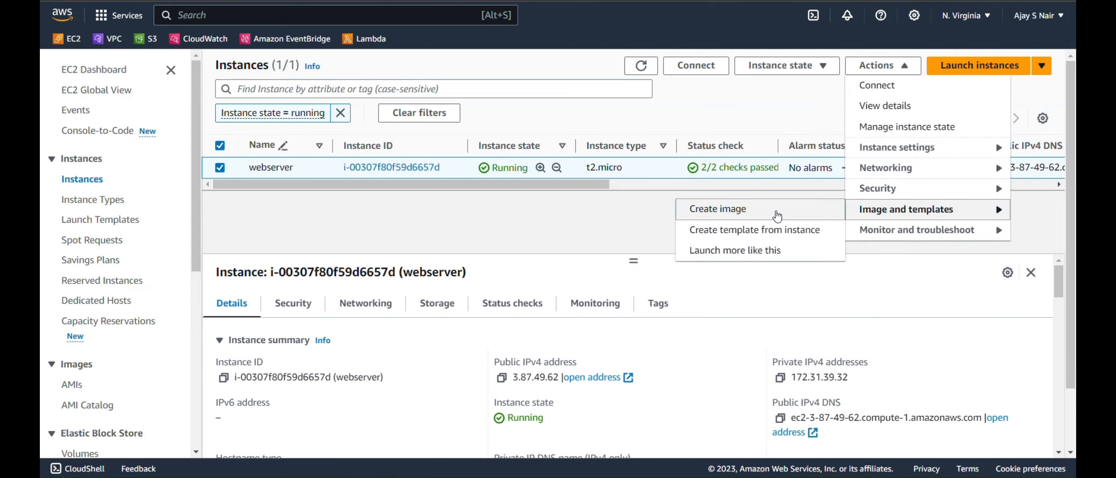
{"action": "left_click", "coordinate": [776, 215]}
Name the image webserver-AMI and enter the same text as its description.
{"action": "left_click", "coordinate": [260, 230]}
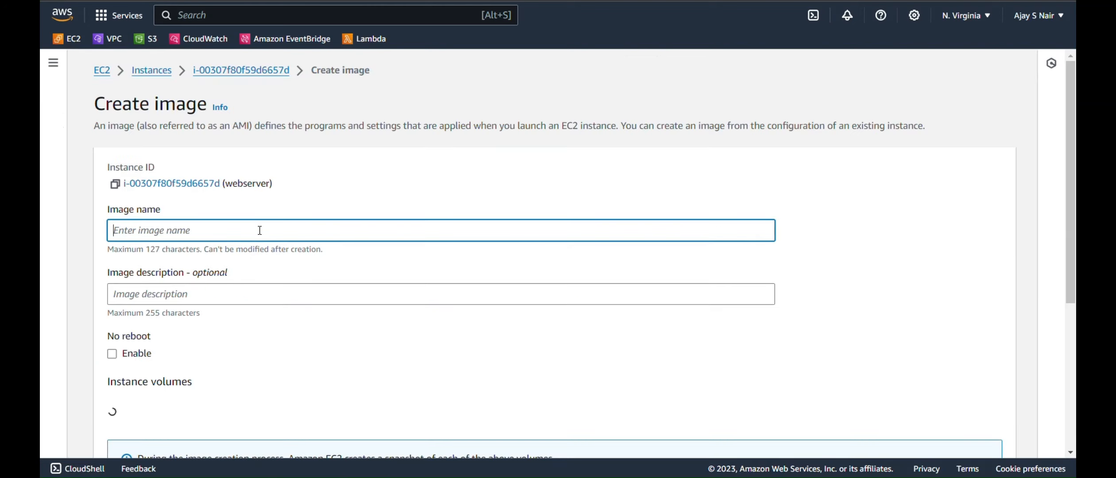
{"action": "type", "text": "webserver-LT"}
{"action": "key", "text": "BackSpace"}
{"action": "type", "text": "AMI"}
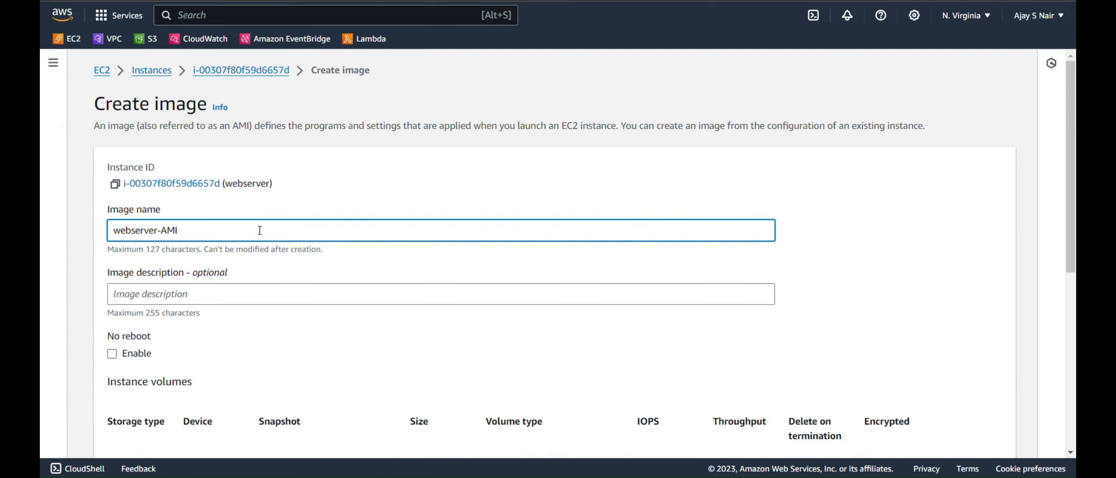
{"action": "key", "text": "ctrl+a"}
{"action": "key", "text": "ctrl+c"}
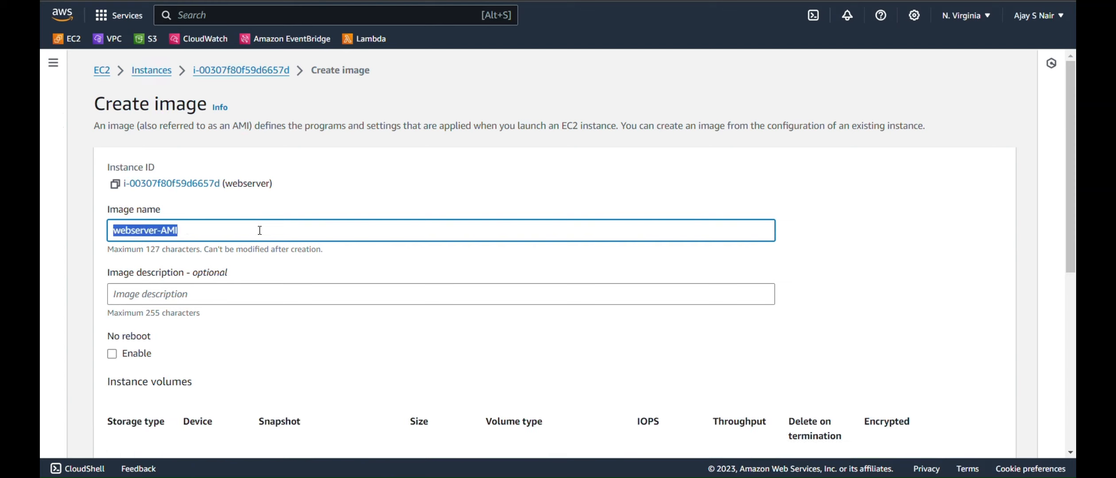
{"action": "key", "text": "Tab"}
{"action": "key", "text": "ctrl+v"}
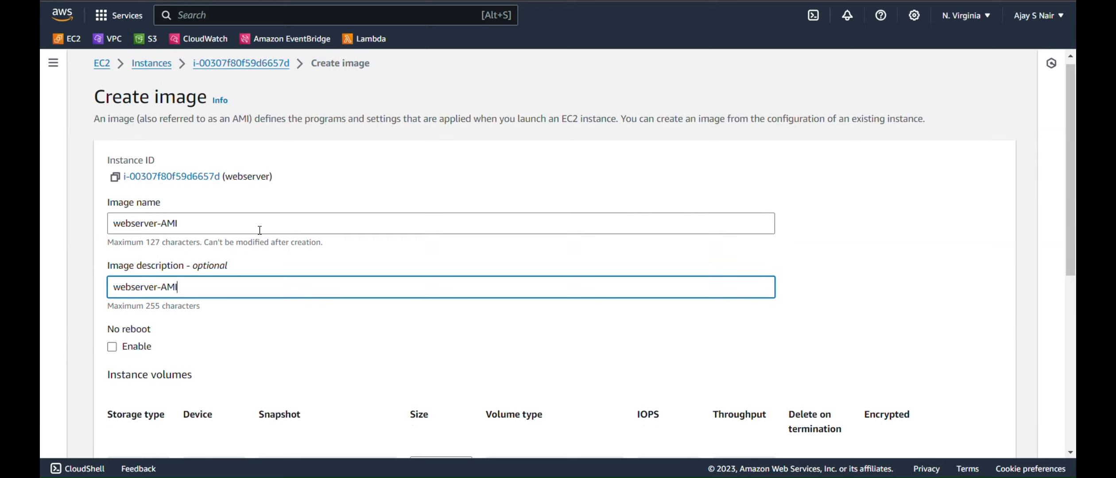
Create the image with the default volume and tag settings, and open its entry in the AMI list to check it.
{"action": "scroll", "coordinate": [260, 230], "scroll_direction": "down", "scroll_amount": 5}
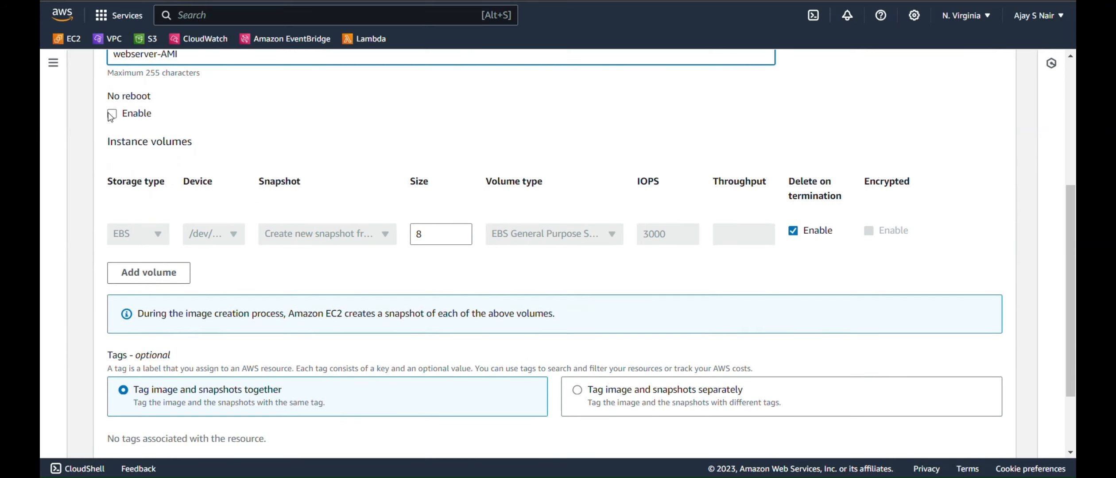
{"action": "scroll", "coordinate": [109, 113], "scroll_direction": "down", "scroll_amount": 3}
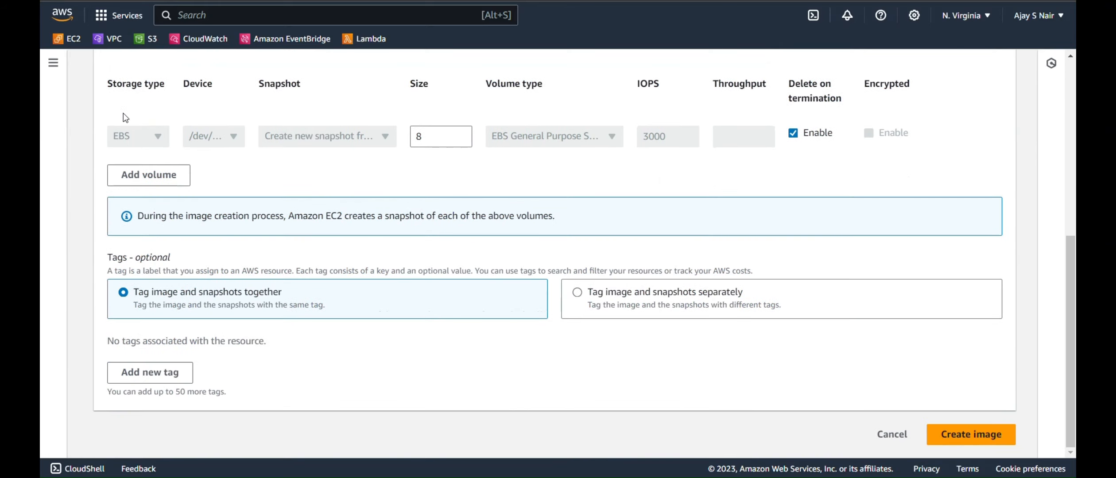
{"action": "left_click", "coordinate": [978, 436]}
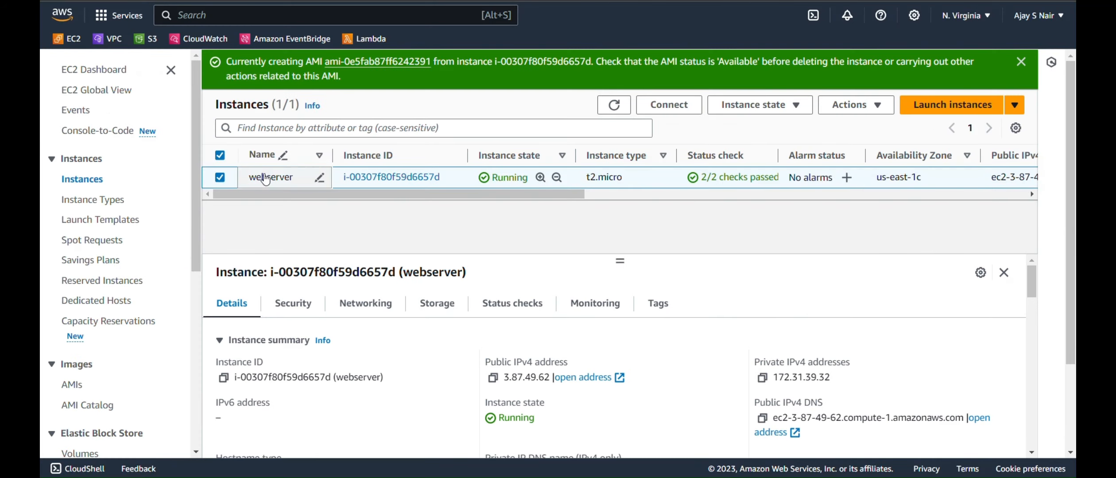
{"action": "left_click", "coordinate": [380, 65]}
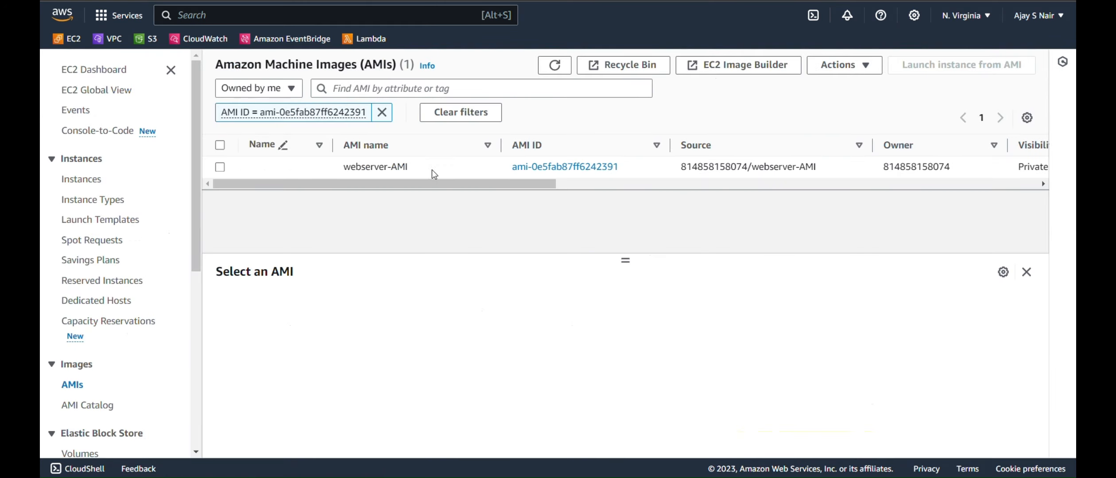
{"action": "left_click_drag", "start_coordinate": [446, 183], "coordinate": [641, 177]}
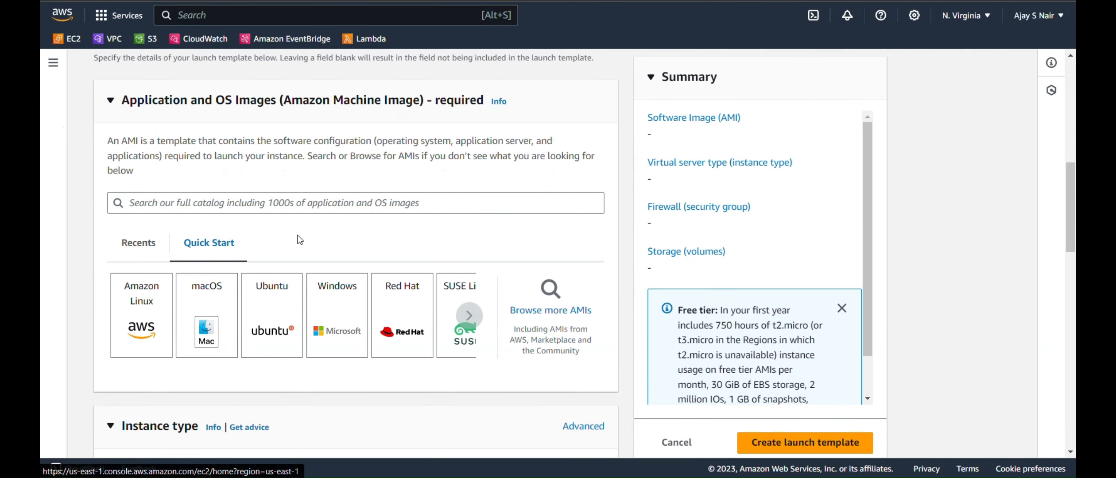
Back in the launch template, choose the currently in use image from the recent AMIs.
{"action": "scroll", "coordinate": [306, 240], "scroll_direction": "down", "scroll_amount": 1}
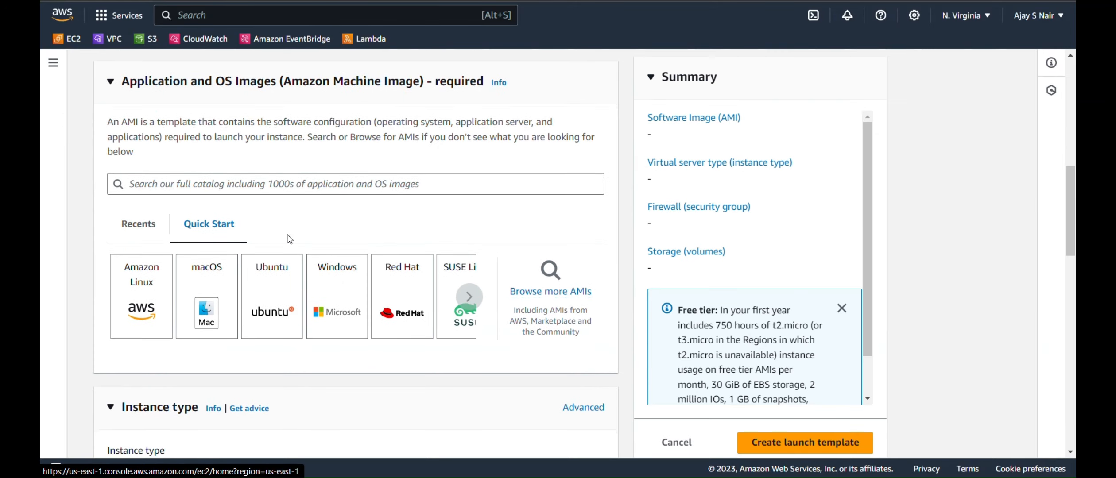
{"action": "left_click", "coordinate": [146, 224]}
{"action": "scroll", "coordinate": [146, 225], "scroll_direction": "down", "scroll_amount": 3}
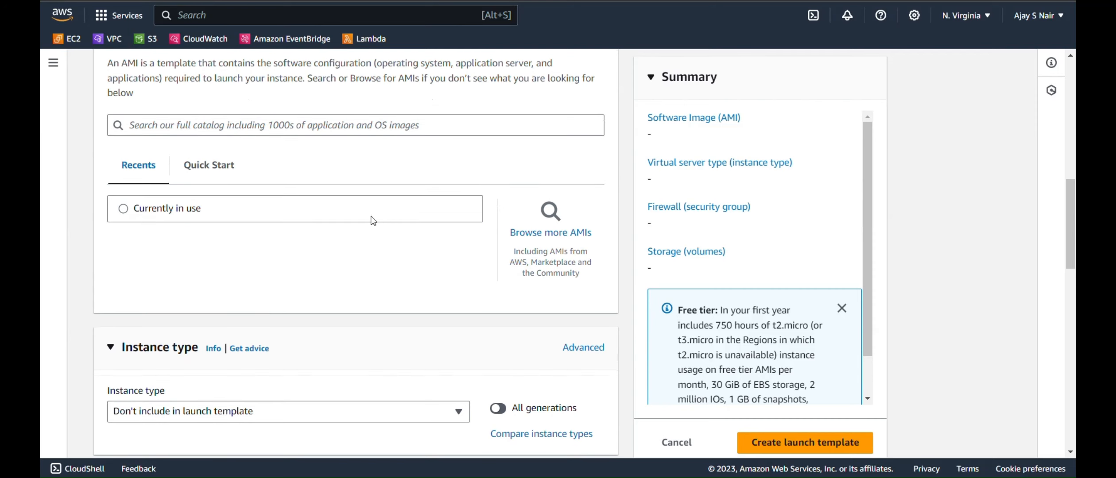
{"action": "left_click", "coordinate": [127, 209]}
{"action": "left_click", "coordinate": [125, 208]}
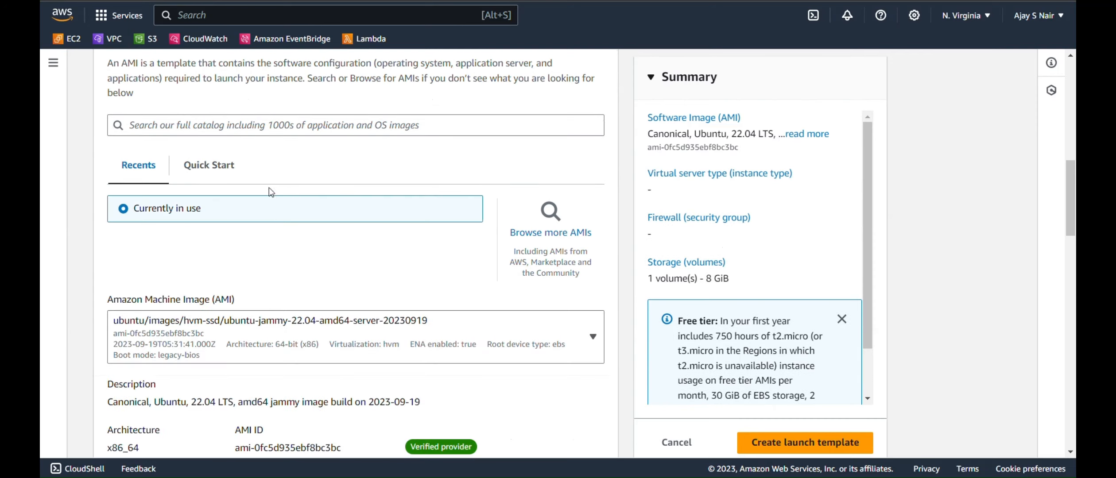
Browse more AMIs and select webserver-AMI from the self-owned images for the launch template.
{"action": "scroll", "coordinate": [270, 191], "scroll_direction": "down", "scroll_amount": 3}
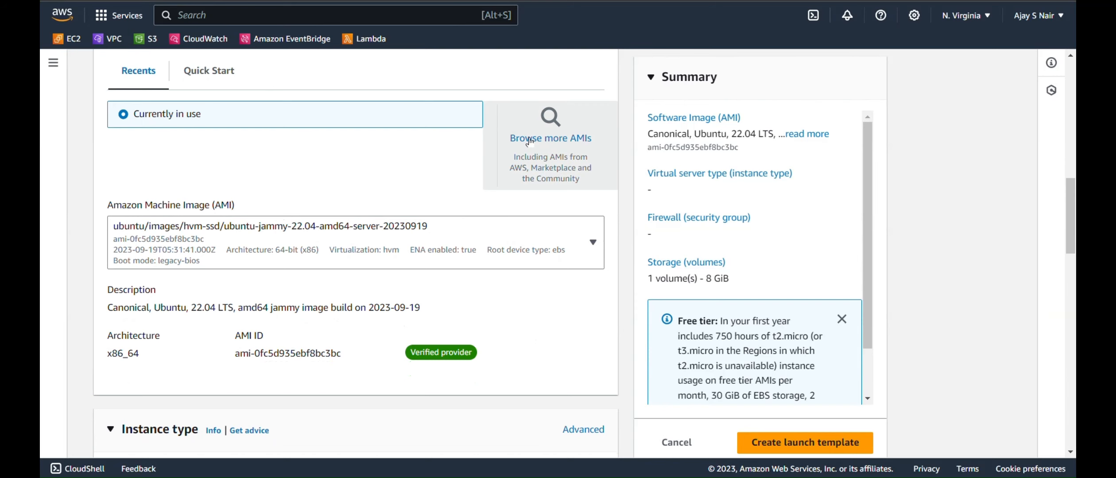
{"action": "left_click", "coordinate": [529, 140]}
{"action": "left_click", "coordinate": [268, 117]}
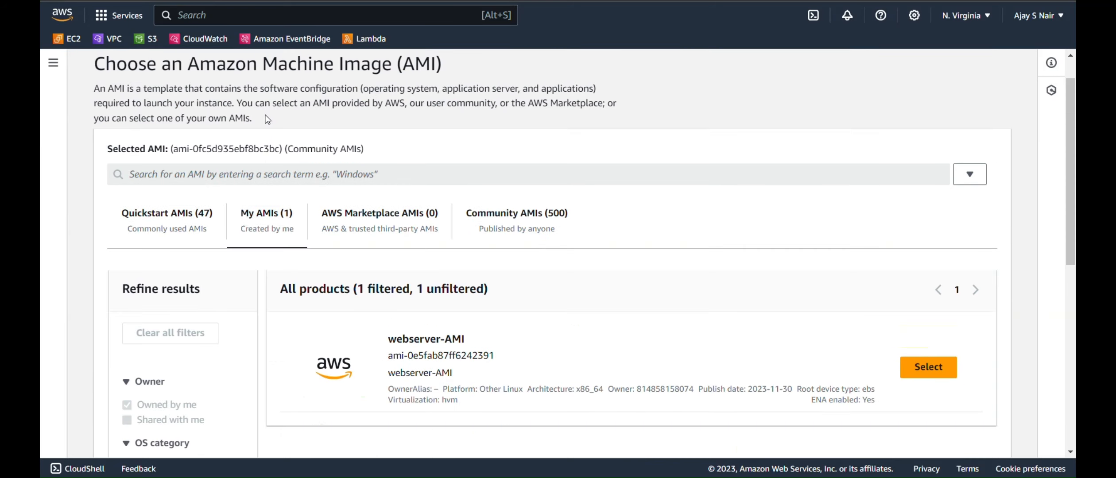
{"action": "scroll", "coordinate": [318, 258], "scroll_direction": "down", "scroll_amount": 3}
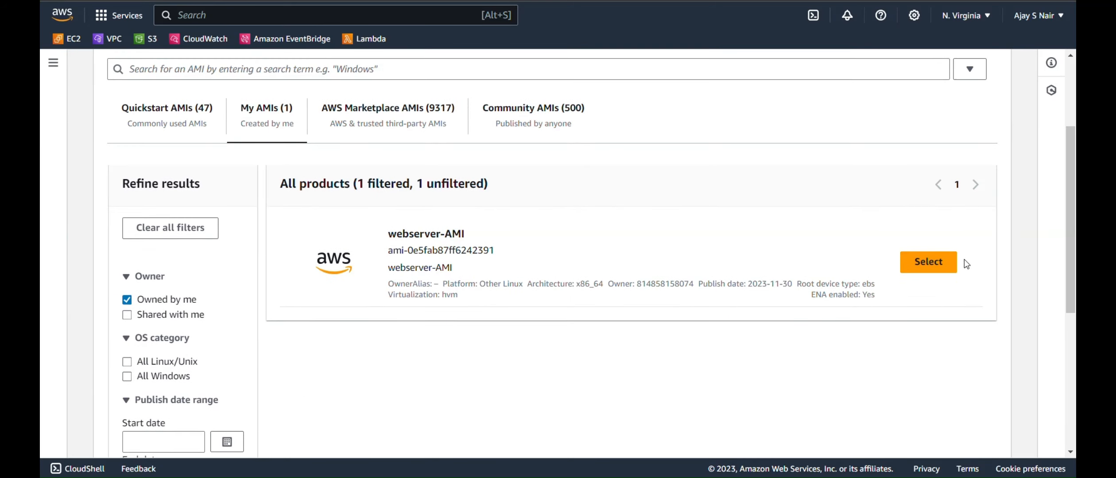
{"action": "left_click", "coordinate": [935, 262]}
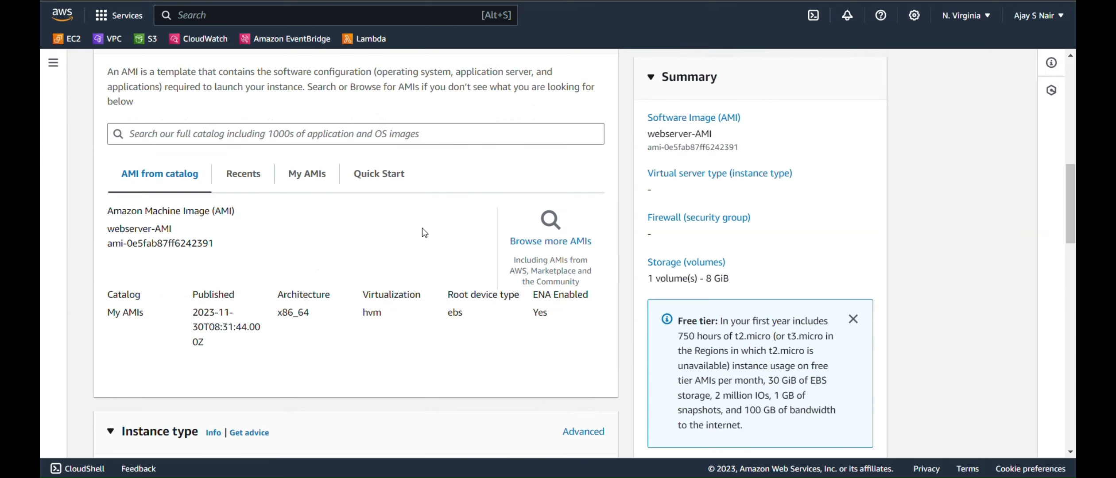
Set the launch template's instance type to t2.micro and choose an existing key pair for login.
{"action": "scroll", "coordinate": [423, 228], "scroll_direction": "down", "scroll_amount": 1}
{"action": "scroll", "coordinate": [422, 229], "scroll_direction": "down", "scroll_amount": 6}
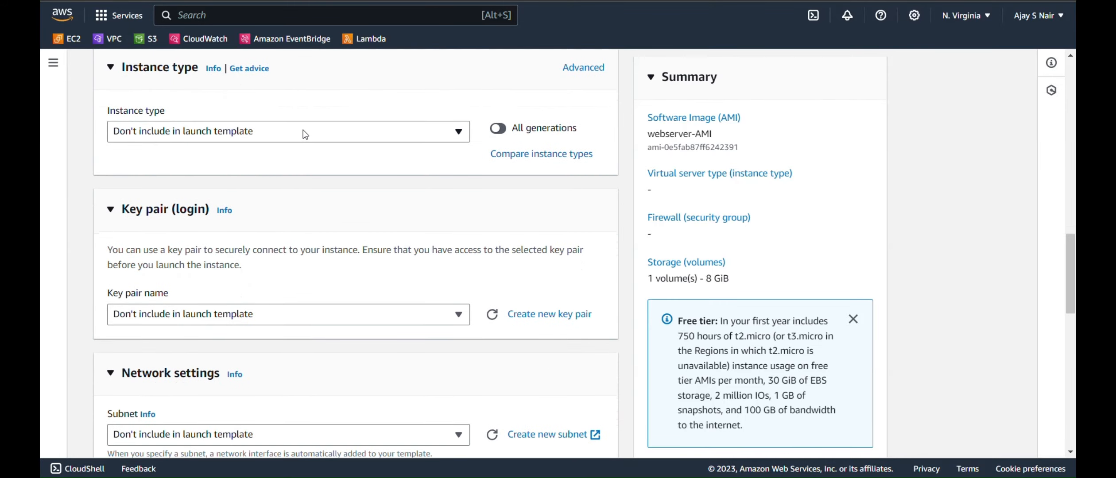
{"action": "left_click", "coordinate": [303, 130]}
{"action": "left_click", "coordinate": [252, 301]}
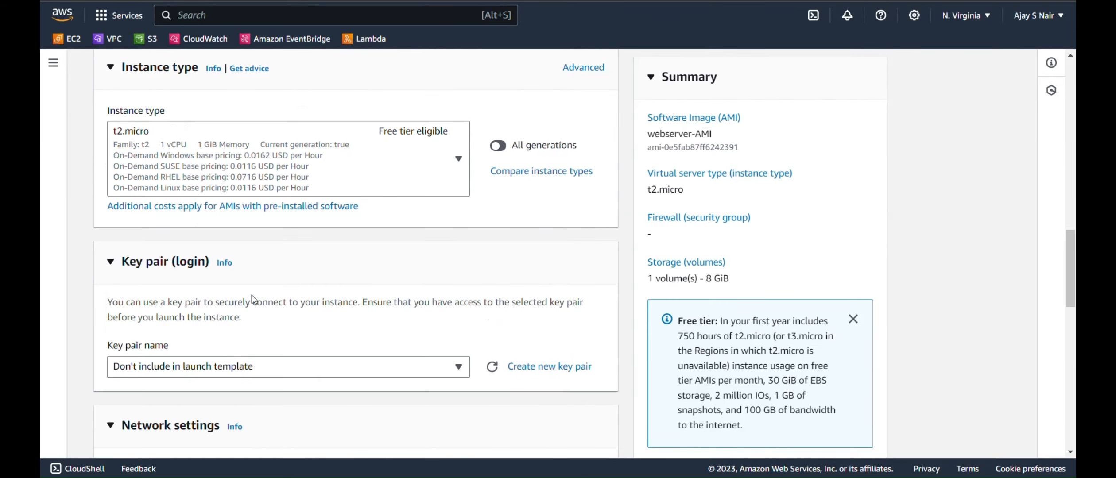
{"action": "scroll", "coordinate": [252, 296], "scroll_direction": "down", "scroll_amount": 5}
{"action": "left_click", "coordinate": [255, 201]}
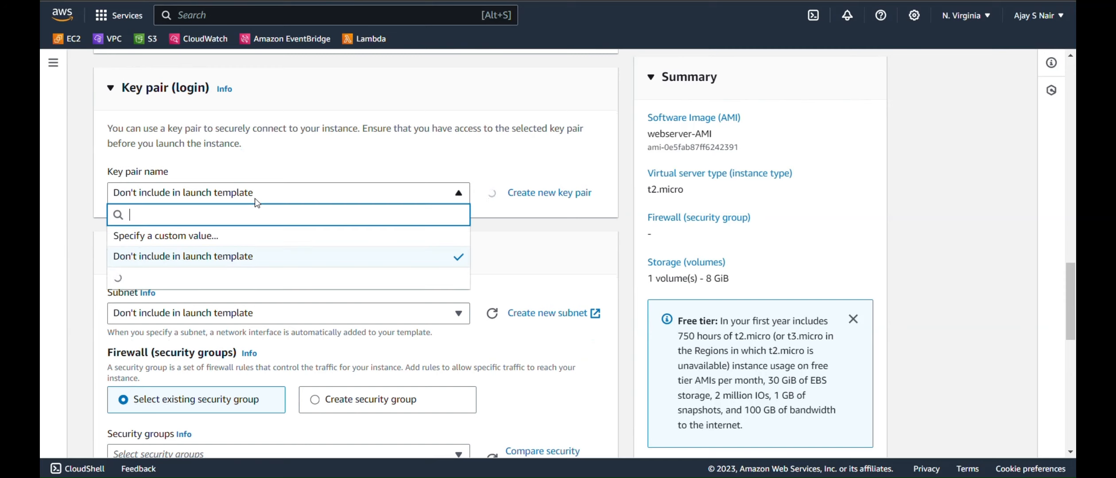
{"action": "left_click", "coordinate": [241, 277]}
Assign the existing security group webserver-SG in the launch template's network settings.
{"action": "scroll", "coordinate": [243, 279], "scroll_direction": "down", "scroll_amount": 4}
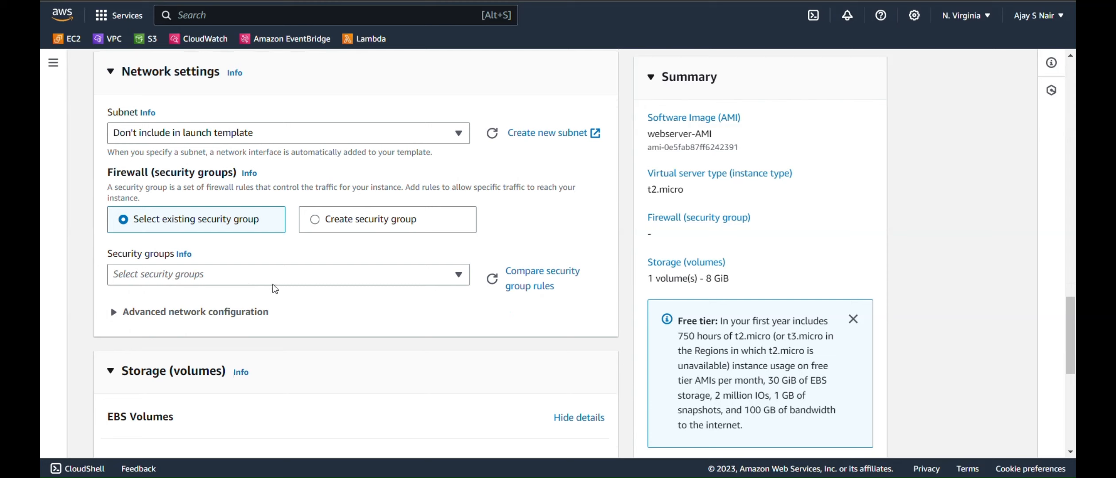
{"action": "left_click", "coordinate": [225, 280]}
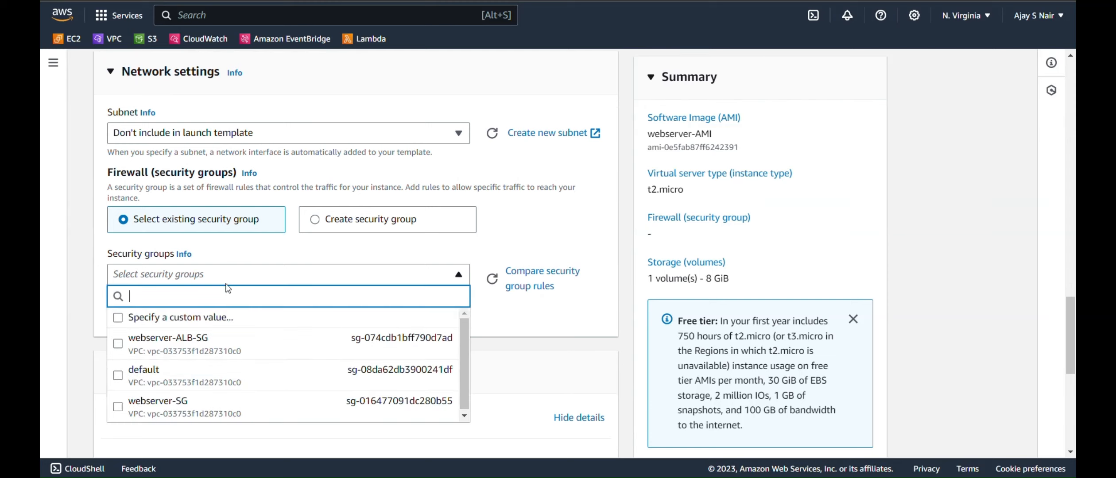
{"action": "left_click", "coordinate": [213, 411]}
Add an instance resource tag with key Name and value webserver, and create the launch template.
{"action": "scroll", "coordinate": [213, 412], "scroll_direction": "down", "scroll_amount": 4}
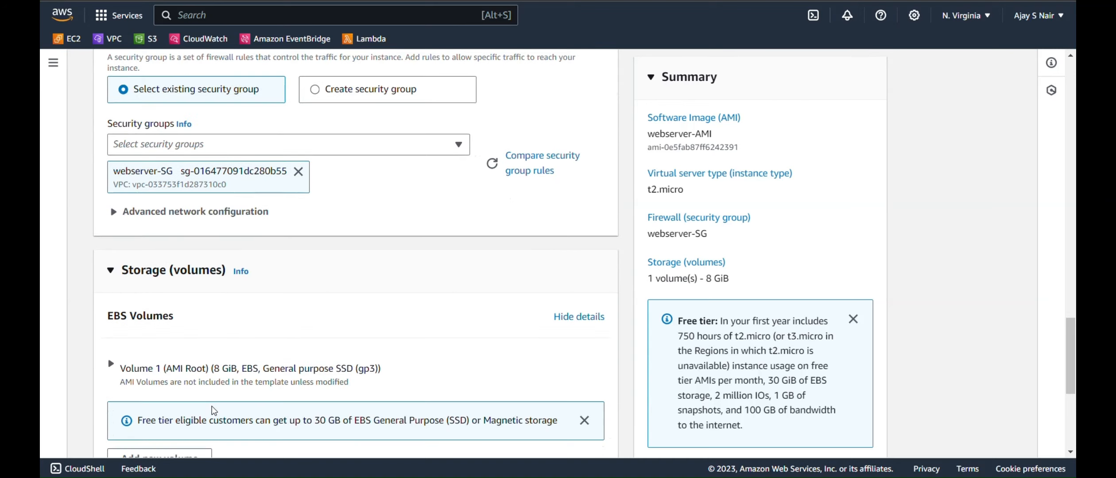
{"action": "scroll", "coordinate": [213, 412], "scroll_direction": "down", "scroll_amount": 5}
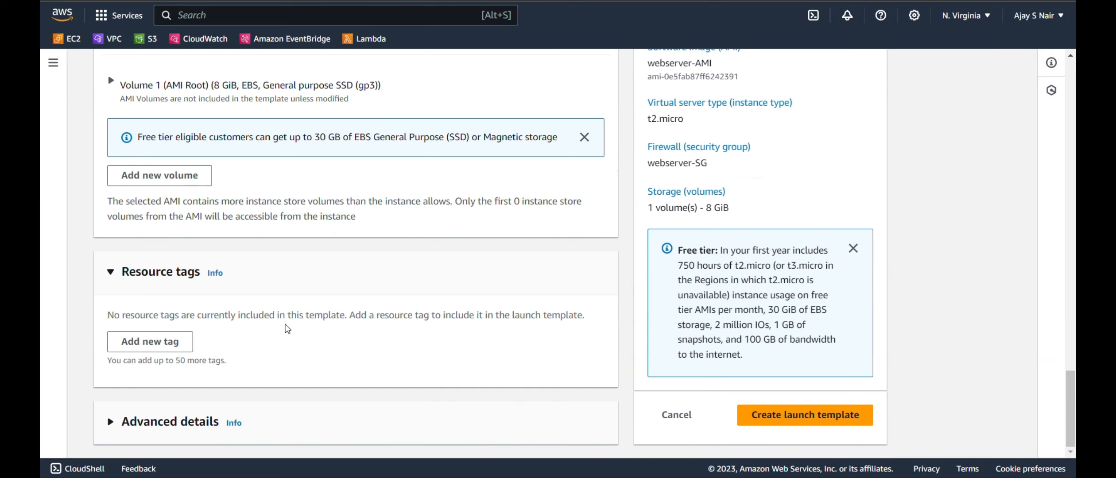
{"action": "left_click", "coordinate": [176, 347]}
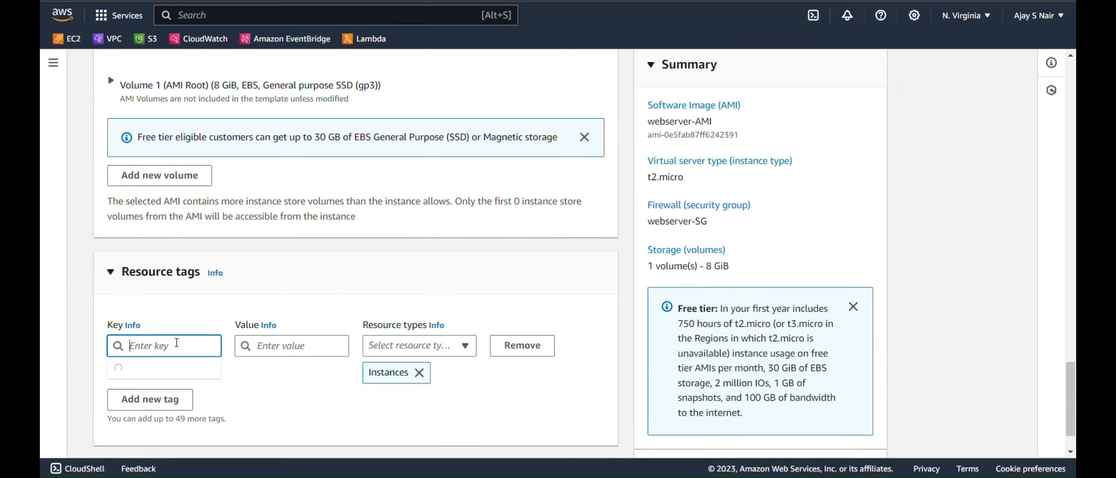
{"action": "type", "text": "Name"}
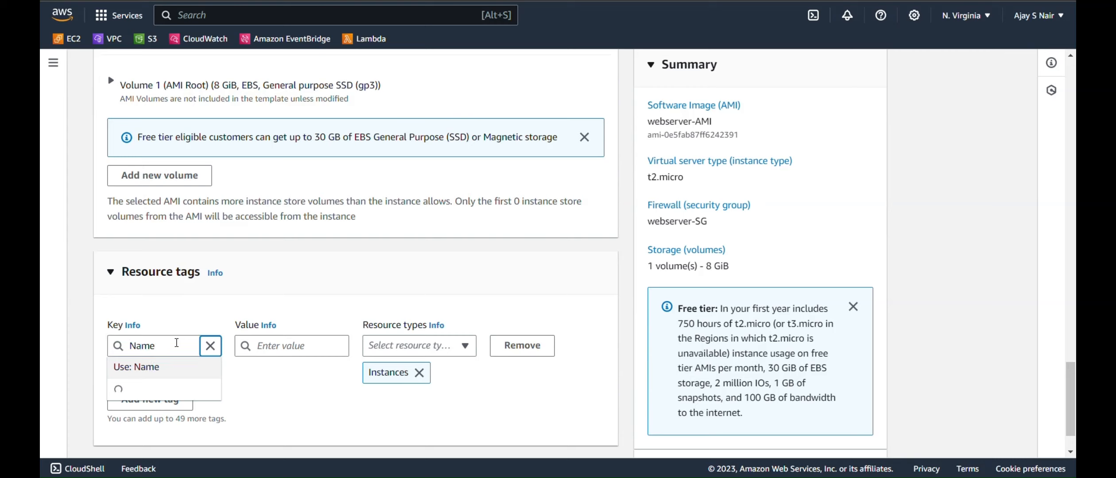
{"action": "key", "text": "Tab"}
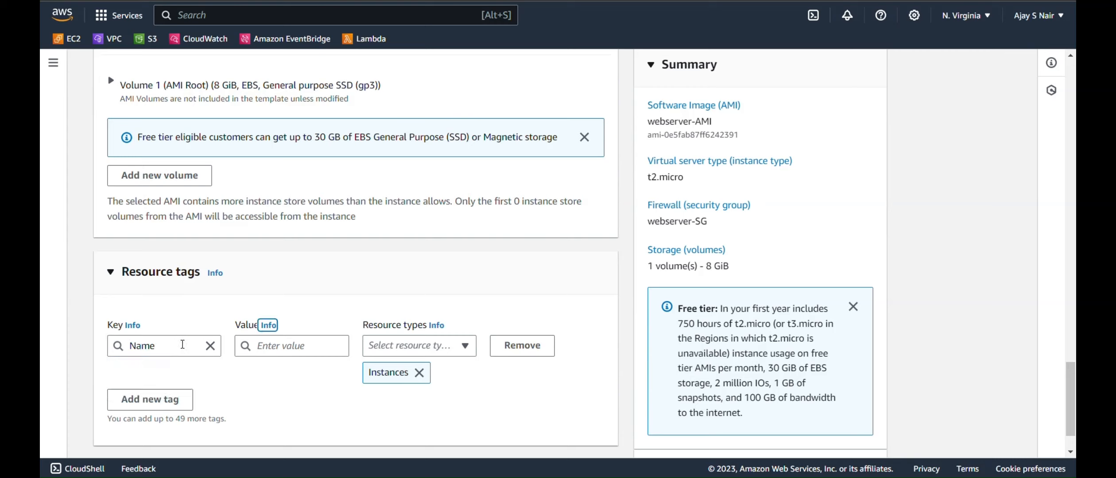
{"action": "left_click", "coordinate": [265, 348]}
{"action": "type", "text": "webserver"}
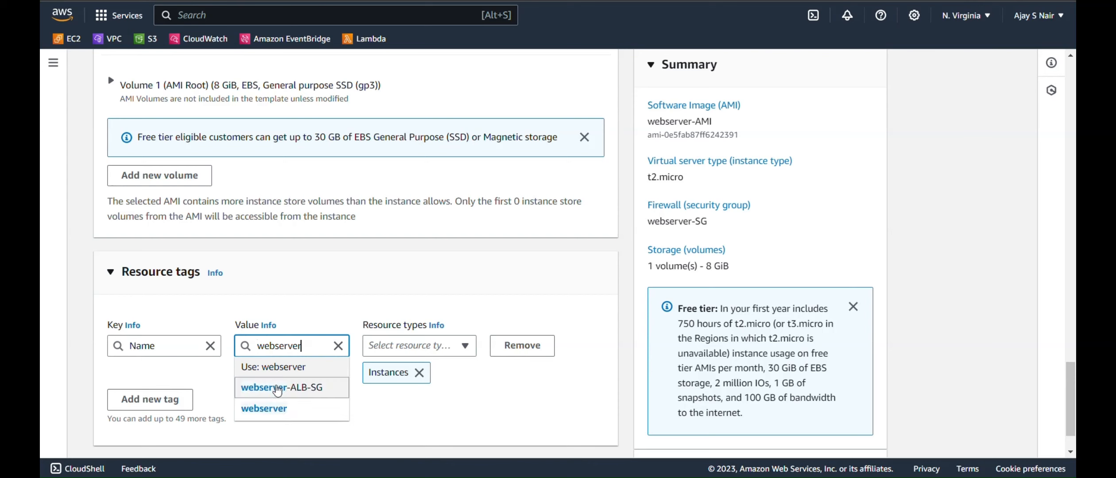
{"action": "scroll", "coordinate": [277, 413], "scroll_direction": "down", "scroll_amount": 1}
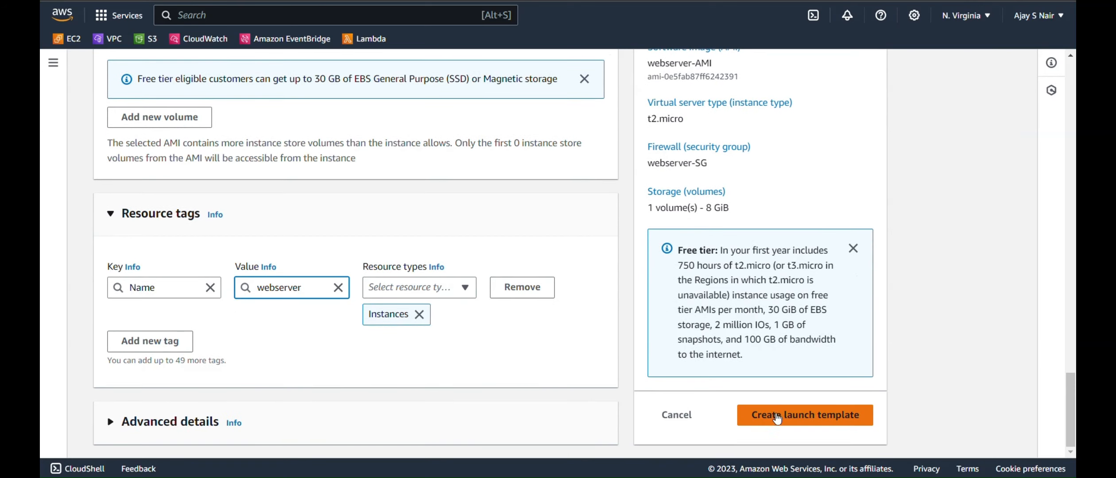
{"action": "left_click", "coordinate": [791, 416]}
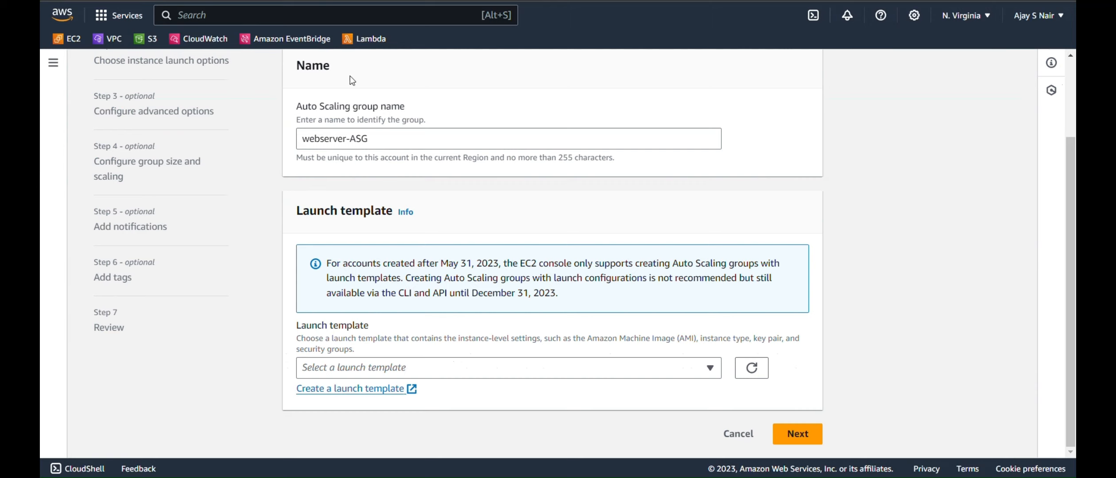
Refresh the launch template list for the Auto Scaling group, choose webserver-LT with its default version, and continue to the instance launch options.
{"action": "left_click", "coordinate": [754, 369]}
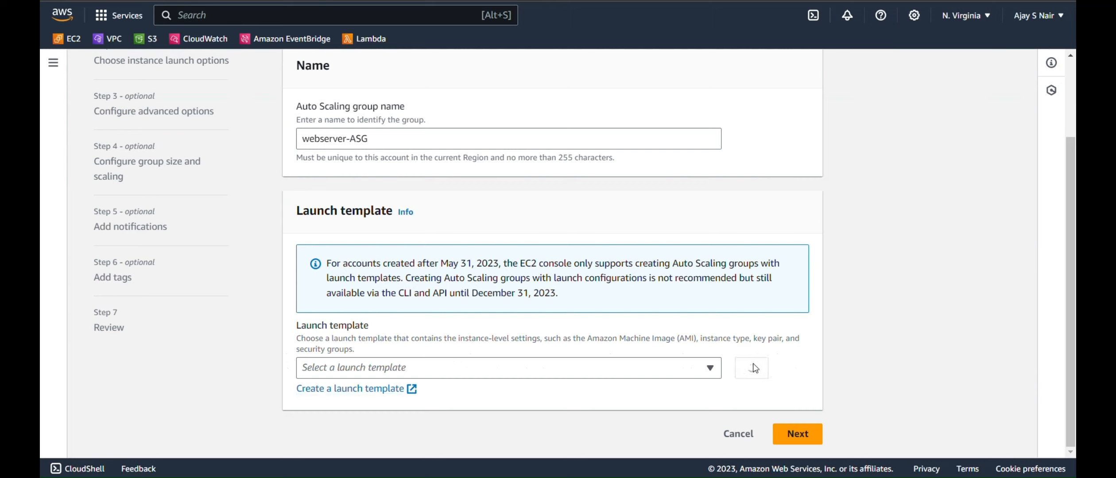
{"action": "left_click", "coordinate": [668, 372]}
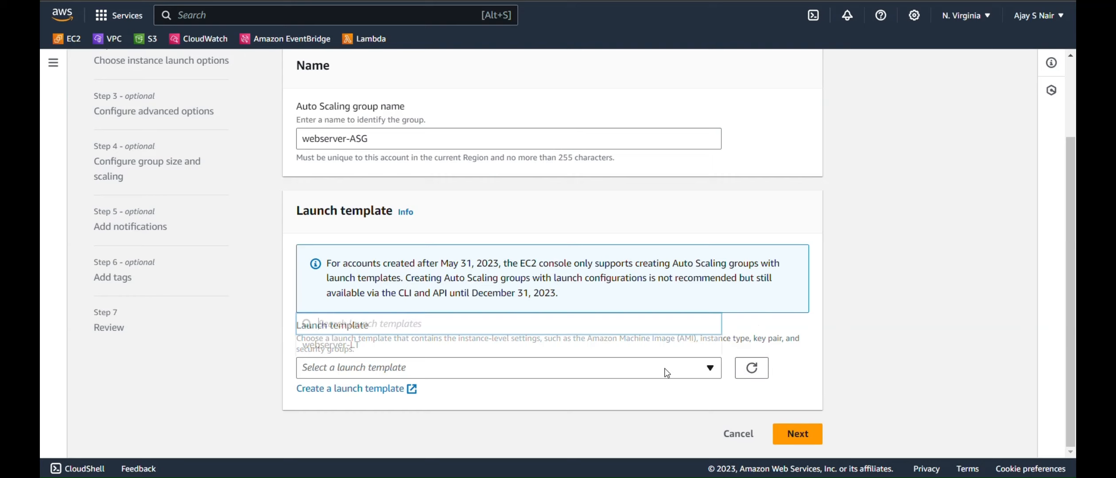
{"action": "left_click", "coordinate": [636, 352]}
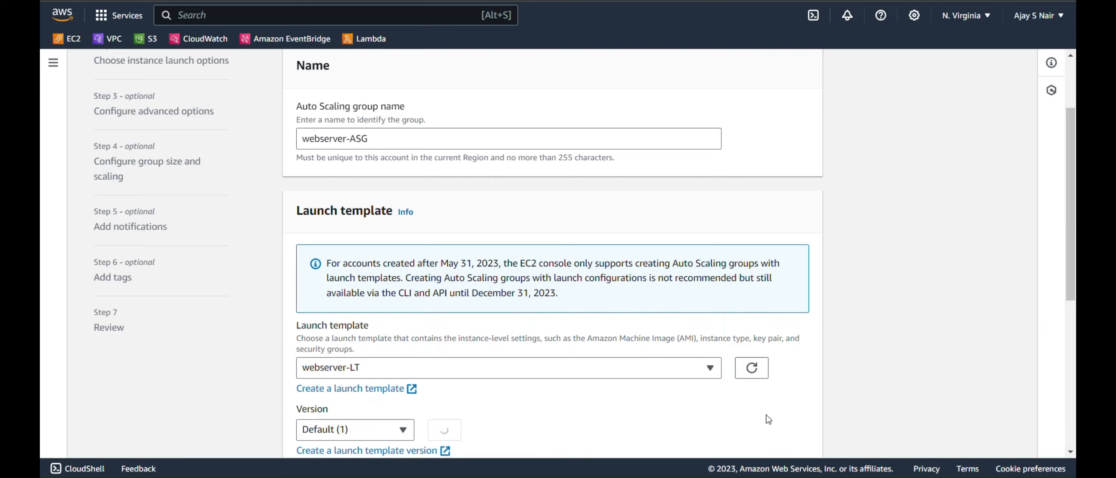
{"action": "scroll", "coordinate": [793, 426], "scroll_direction": "down", "scroll_amount": 5}
{"action": "scroll", "coordinate": [795, 427], "scroll_direction": "down", "scroll_amount": 3}
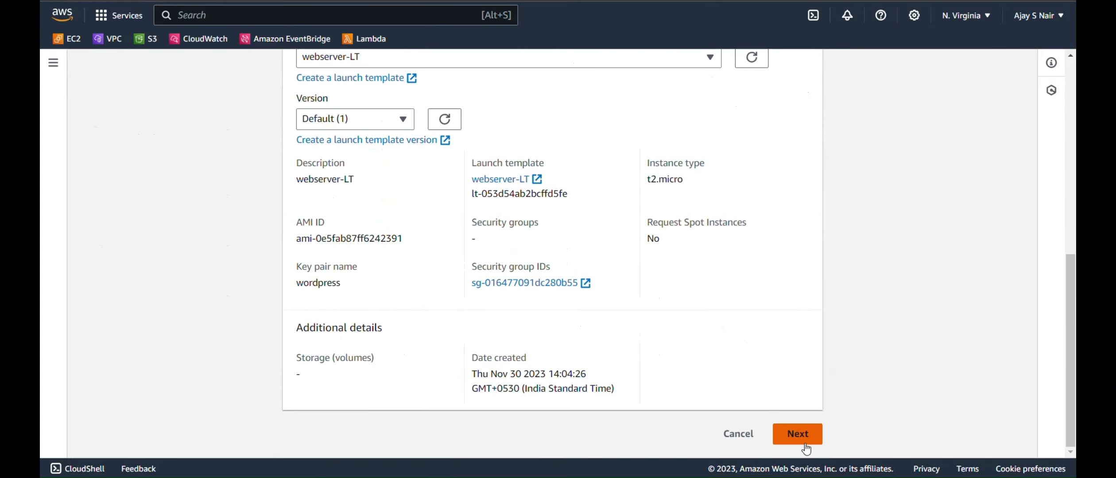
{"action": "left_click", "coordinate": [797, 436]}
Select all six subnets, us-east-1a through us-east-1f, in the default VPC and continue to the advanced options.
{"action": "scroll", "coordinate": [609, 344], "scroll_direction": "down", "scroll_amount": 5}
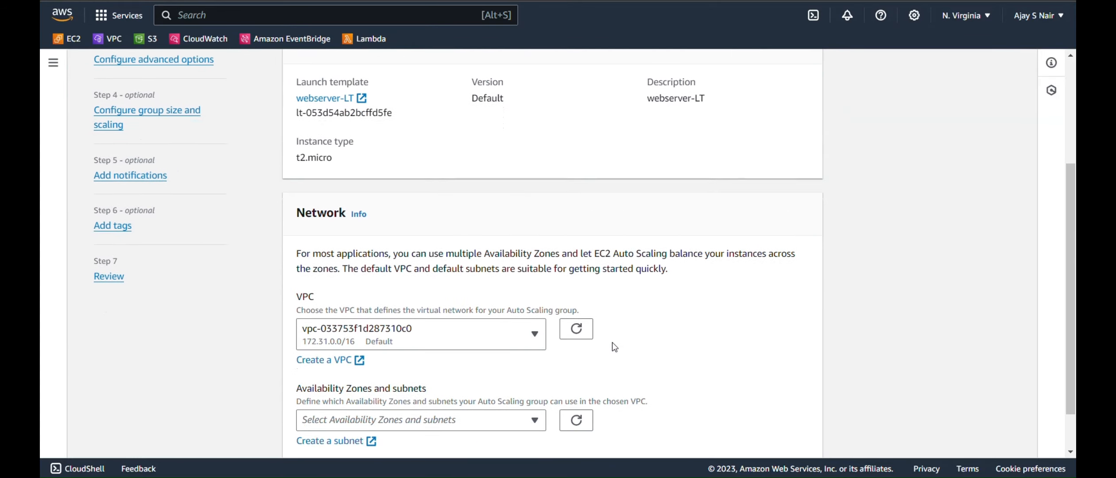
{"action": "left_click", "coordinate": [495, 374]}
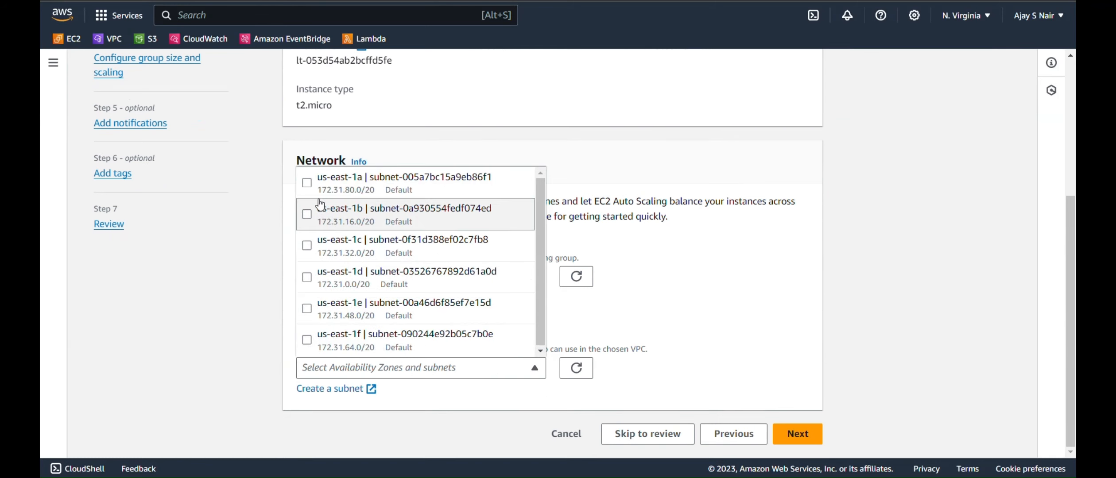
{"action": "left_click", "coordinate": [307, 183]}
{"action": "left_click", "coordinate": [307, 212]}
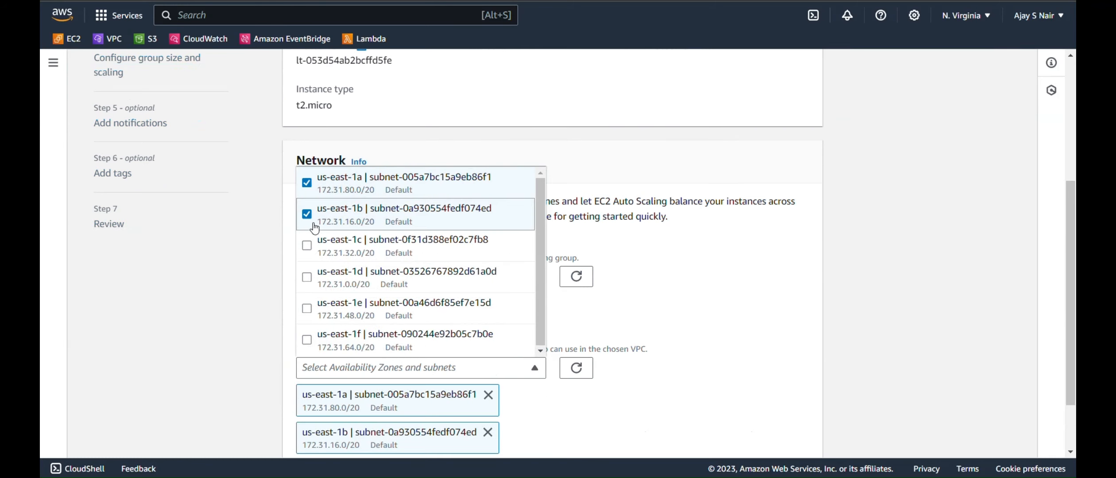
{"action": "left_click", "coordinate": [310, 248]}
{"action": "left_click", "coordinate": [315, 279]}
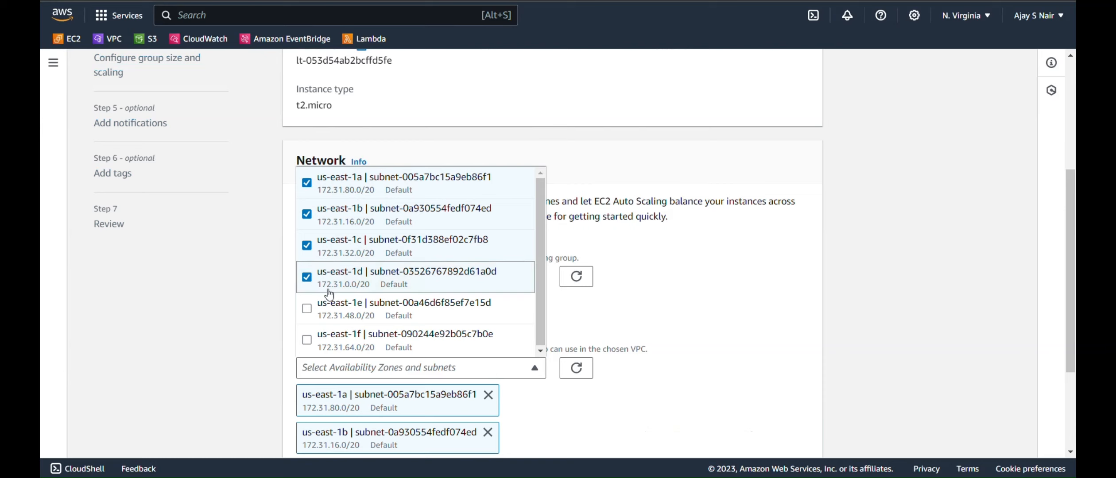
{"action": "left_click", "coordinate": [337, 311]}
{"action": "left_click", "coordinate": [356, 339]}
{"action": "left_click", "coordinate": [794, 296]}
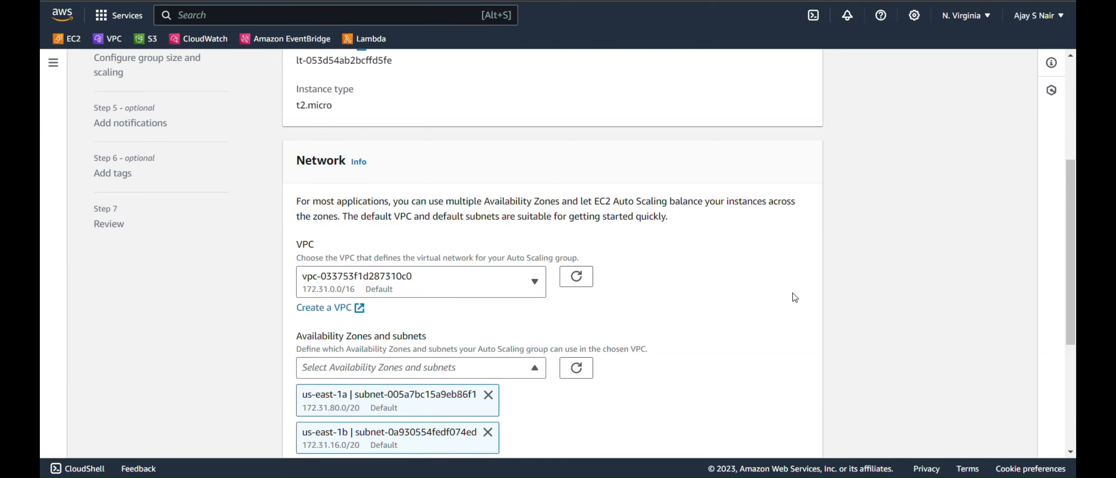
{"action": "scroll", "coordinate": [795, 296], "scroll_direction": "down", "scroll_amount": 5}
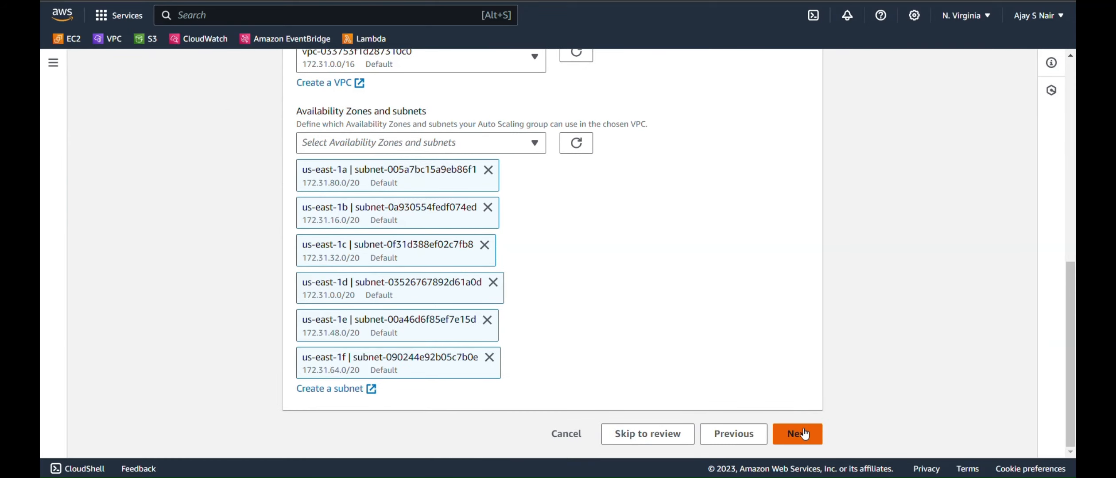
{"action": "left_click", "coordinate": [797, 434]}
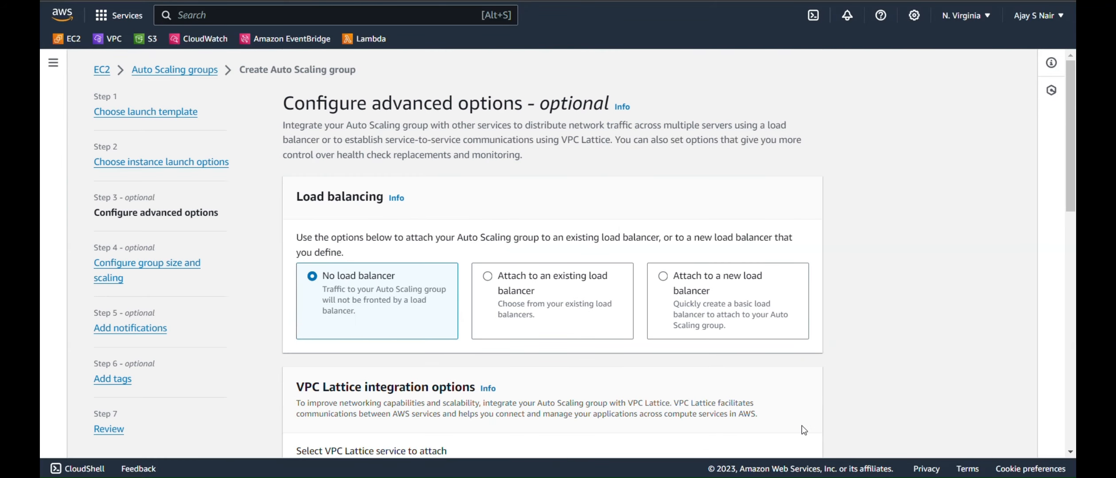
Attach the Auto Scaling group to an existing load balancer through the target group webserver-TG.
{"action": "left_click", "coordinate": [571, 291]}
{"action": "scroll", "coordinate": [570, 288], "scroll_direction": "down", "scroll_amount": 5}
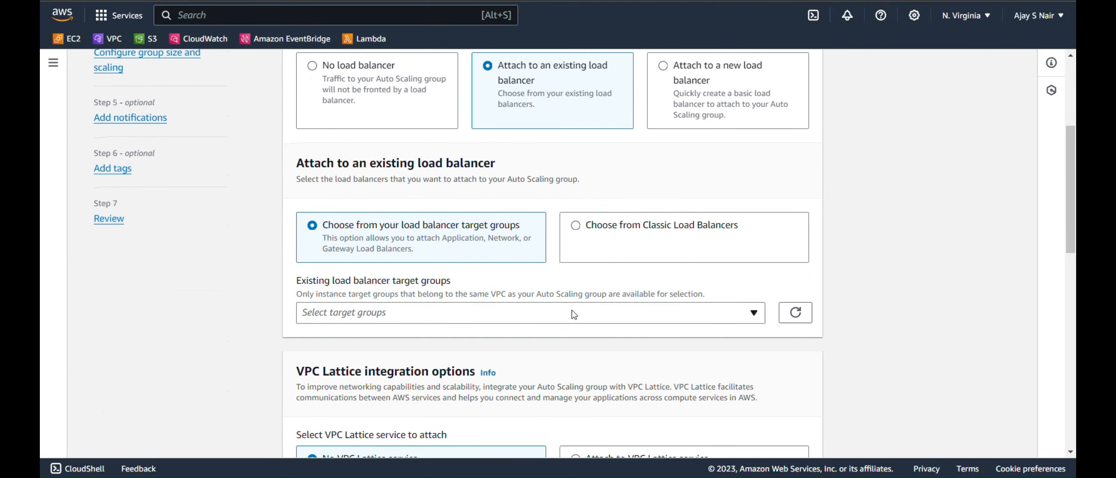
{"action": "left_click", "coordinate": [573, 314]}
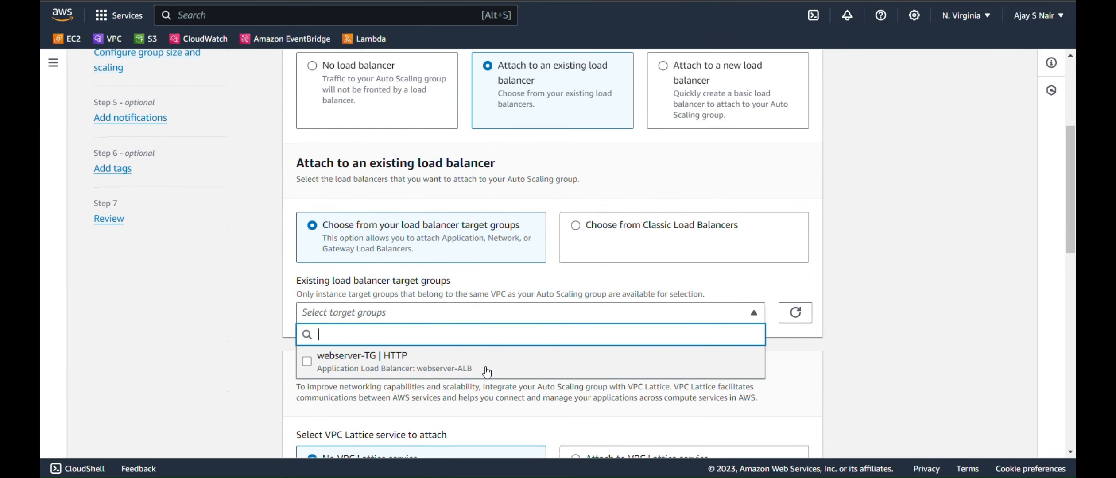
{"action": "left_click", "coordinate": [487, 372]}
Turn on Elastic Load Balancing health checks and continue to the group size and scaling settings.
{"action": "scroll", "coordinate": [486, 367], "scroll_direction": "down", "scroll_amount": 10}
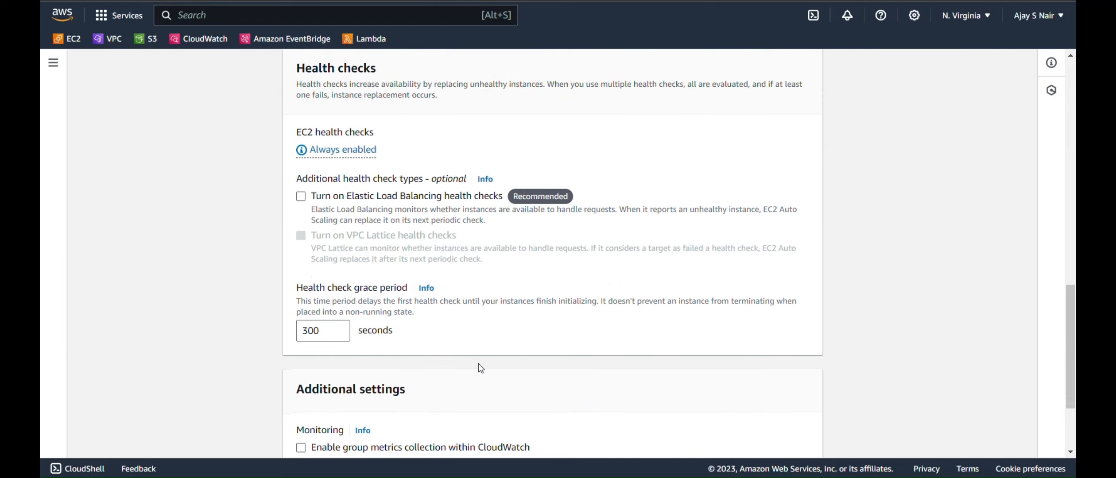
{"action": "left_click", "coordinate": [306, 200]}
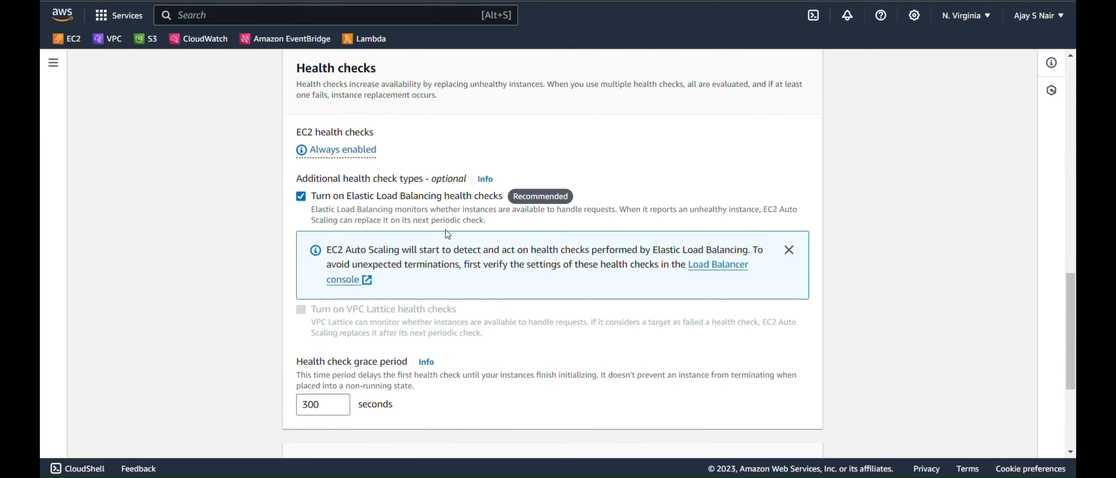
{"action": "scroll", "coordinate": [448, 235], "scroll_direction": "down", "scroll_amount": 5}
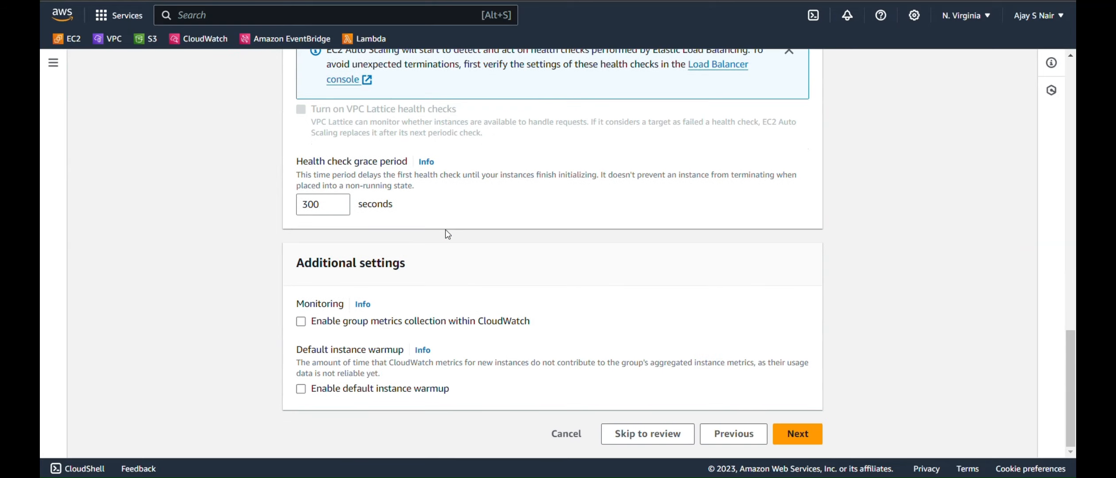
{"action": "scroll", "coordinate": [448, 235], "scroll_direction": "up", "scroll_amount": 3}
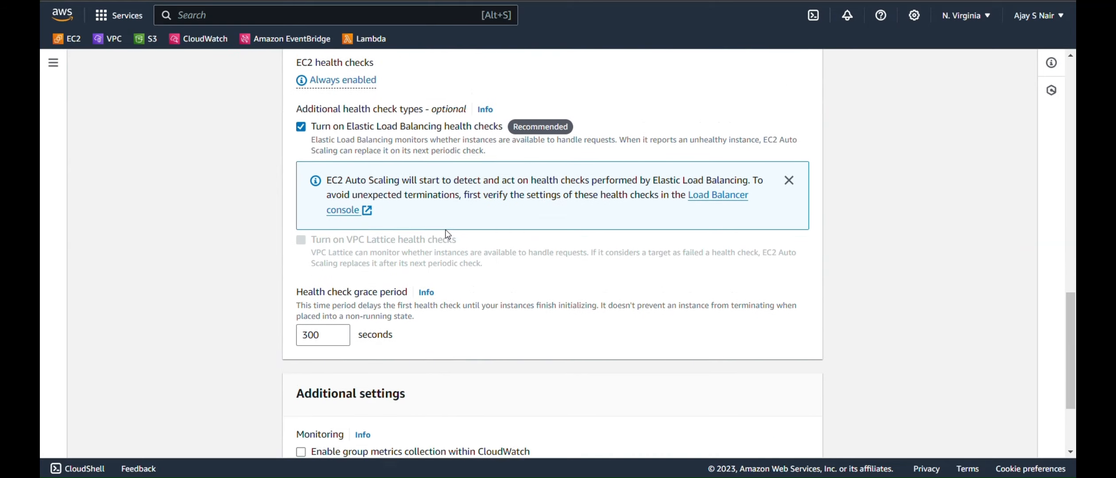
{"action": "scroll", "coordinate": [448, 235], "scroll_direction": "down", "scroll_amount": 3}
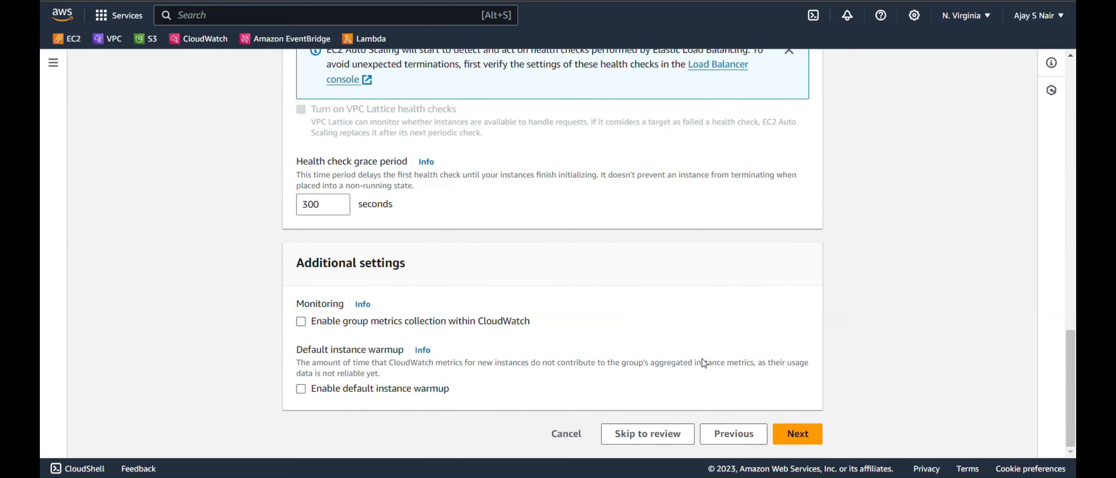
{"action": "left_click", "coordinate": [804, 436]}
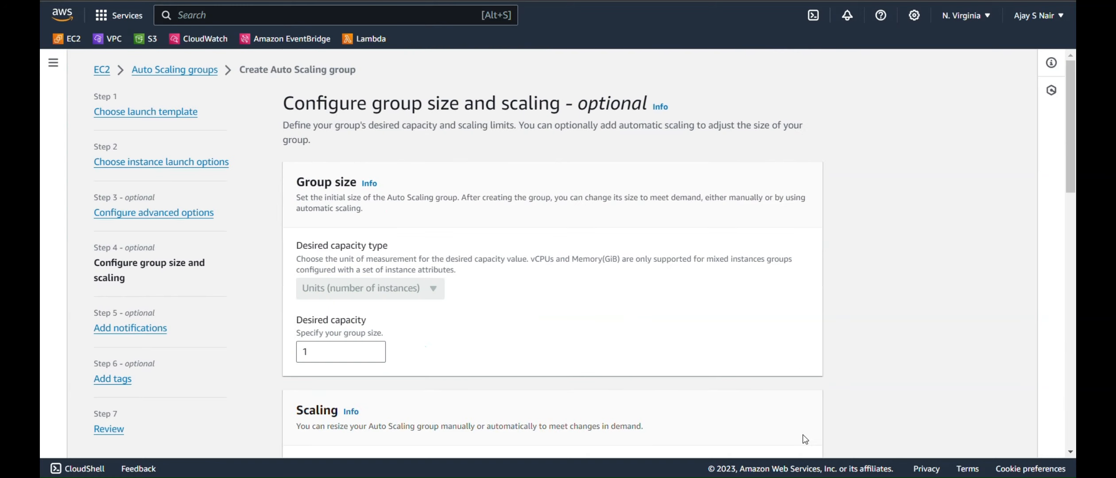
Set the Auto Scaling group's maximum desired capacity to 2.
{"action": "scroll", "coordinate": [543, 348], "scroll_direction": "down", "scroll_amount": 3}
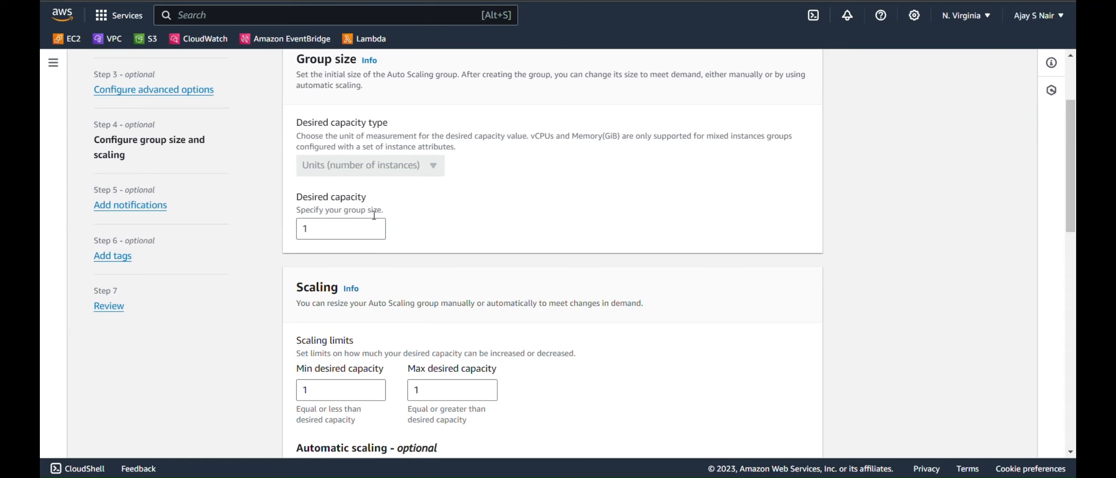
{"action": "scroll", "coordinate": [422, 268], "scroll_direction": "down", "scroll_amount": 3}
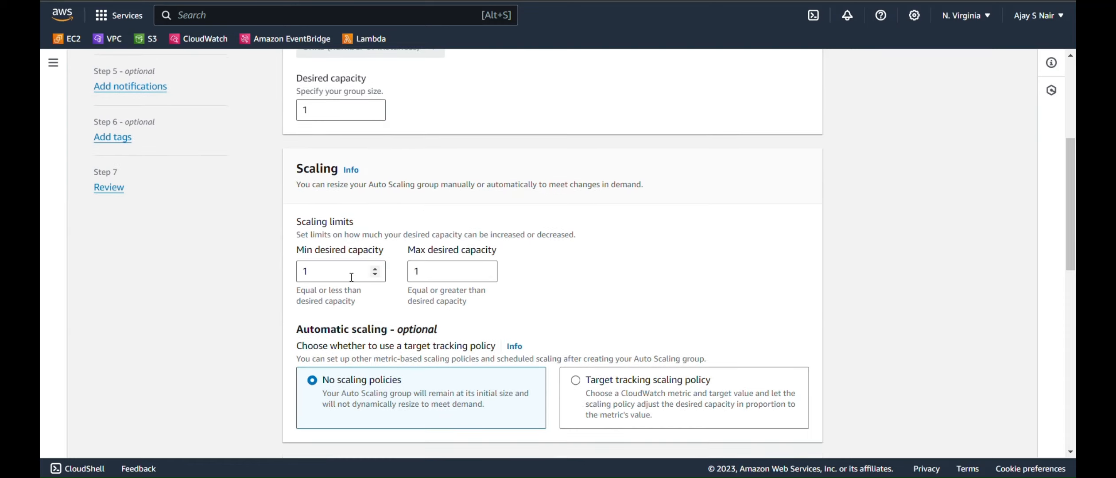
{"action": "left_click", "coordinate": [486, 270]}
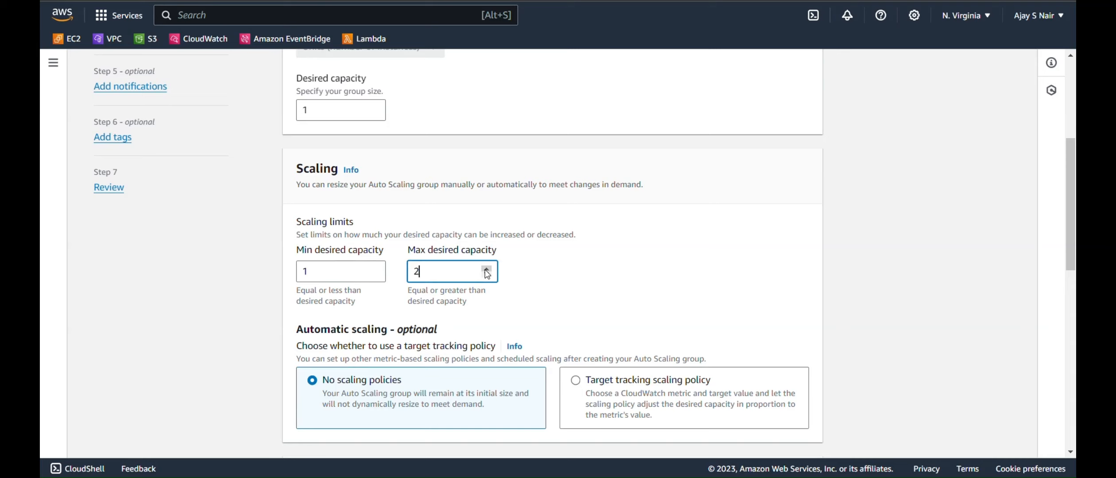
Apply a target tracking scaling policy on average CPU utilization with target value 50 and continue to the notifications settings.
{"action": "scroll", "coordinate": [629, 310], "scroll_direction": "down", "scroll_amount": 3}
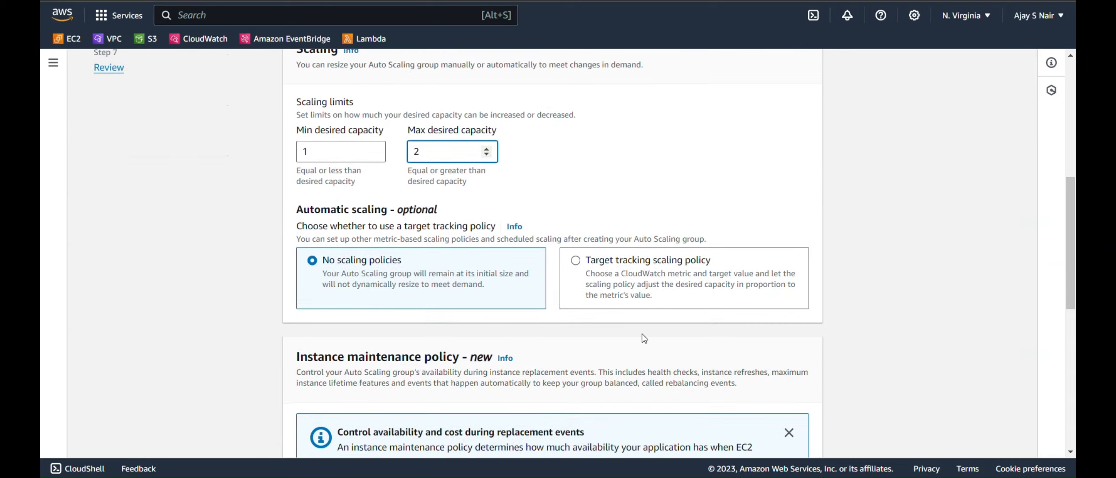
{"action": "scroll", "coordinate": [533, 192], "scroll_direction": "down", "scroll_amount": 4}
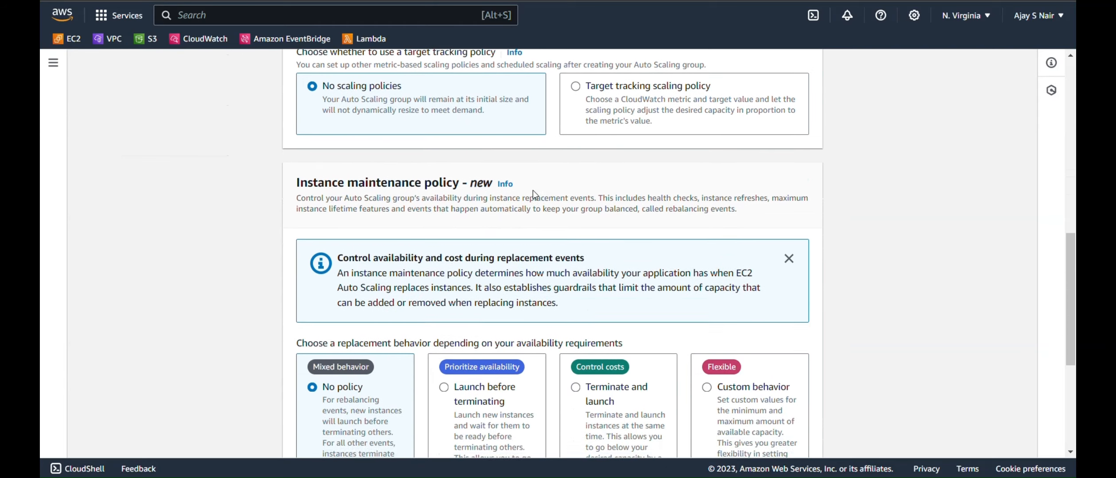
{"action": "scroll", "coordinate": [534, 190], "scroll_direction": "up", "scroll_amount": 3}
{"action": "left_click", "coordinate": [642, 239]}
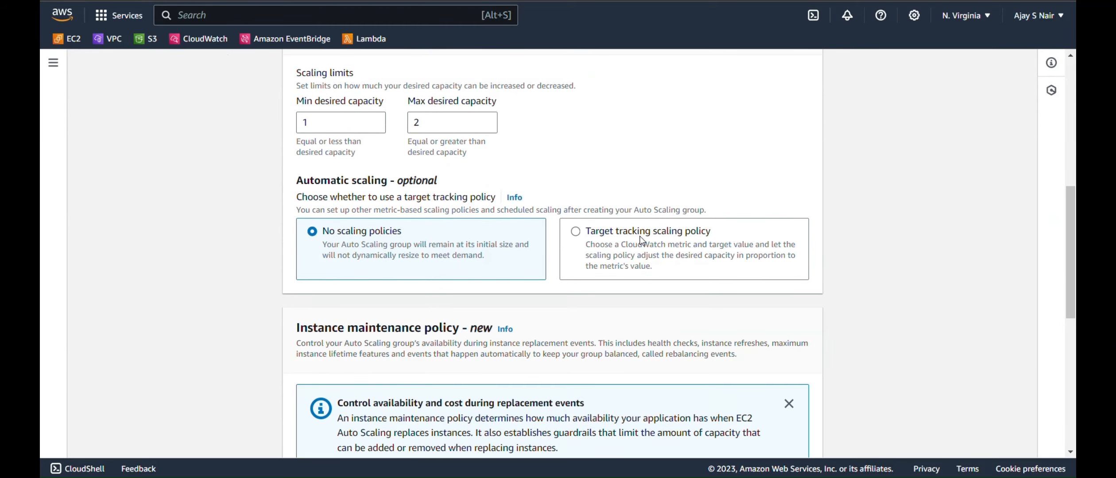
{"action": "scroll", "coordinate": [640, 238], "scroll_direction": "down", "scroll_amount": 5}
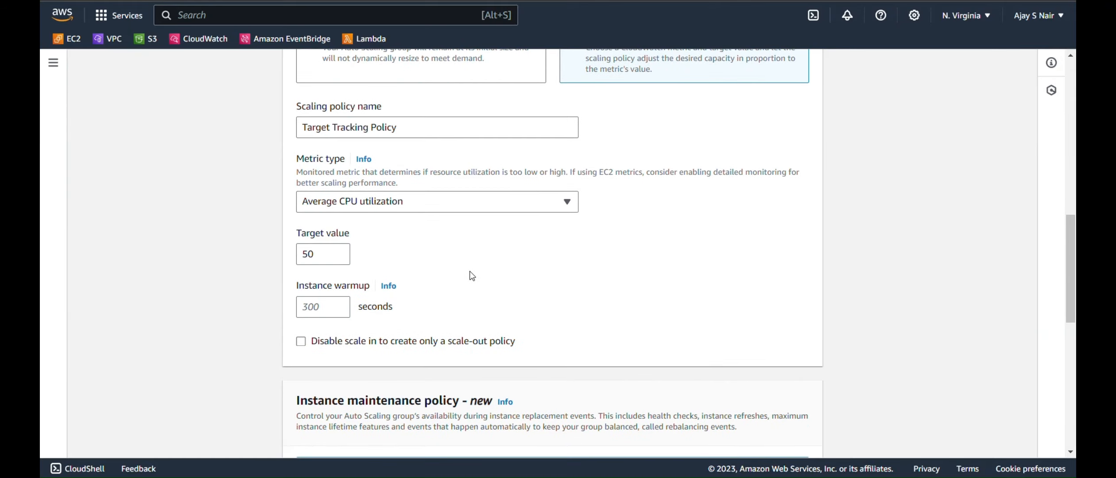
{"action": "scroll", "coordinate": [472, 276], "scroll_direction": "down", "scroll_amount": 4}
{"action": "scroll", "coordinate": [472, 276], "scroll_direction": "down", "scroll_amount": 7}
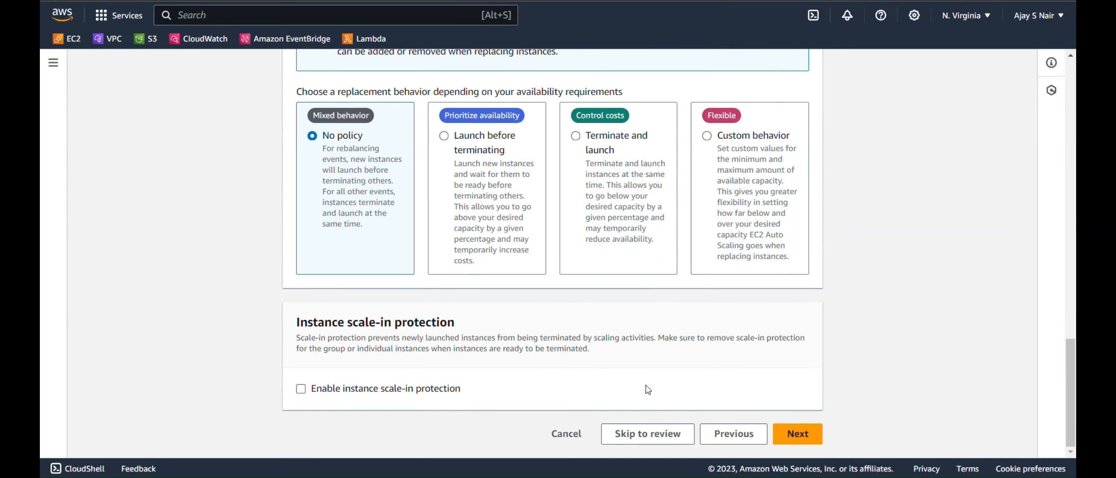
{"action": "left_click", "coordinate": [798, 434]}
Skip the optional notifications and tags, review the configuration, and create the Auto Scaling group.
{"action": "left_click", "coordinate": [804, 198]}
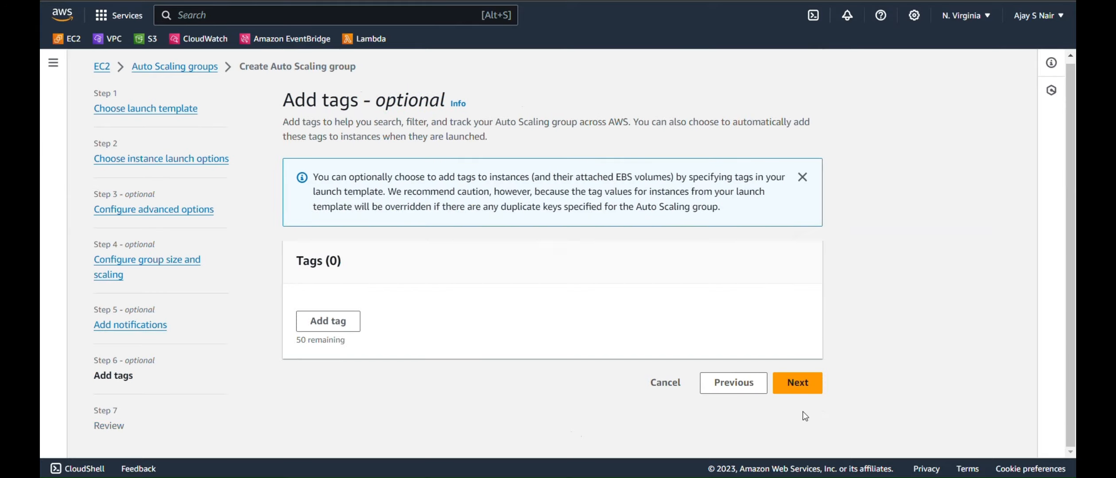
{"action": "left_click", "coordinate": [805, 393]}
{"action": "scroll", "coordinate": [805, 393], "scroll_direction": "down", "scroll_amount": 15}
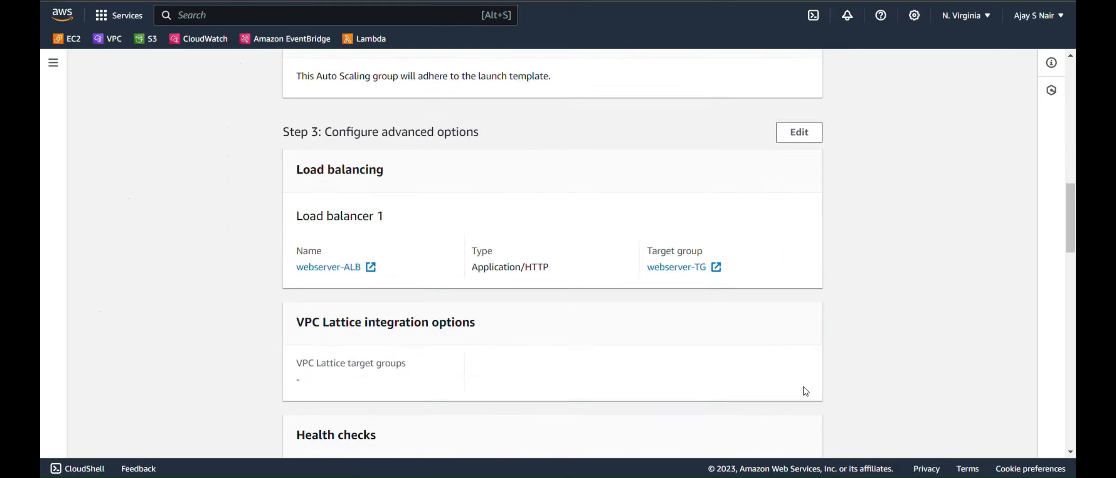
{"action": "scroll", "coordinate": [803, 387], "scroll_direction": "down", "scroll_amount": 2}
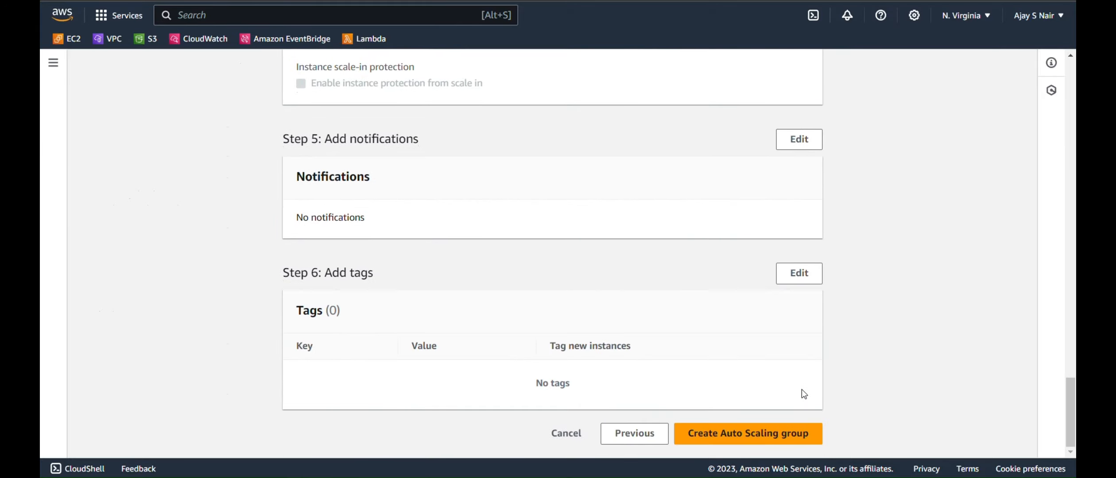
{"action": "left_click", "coordinate": [762, 434]}
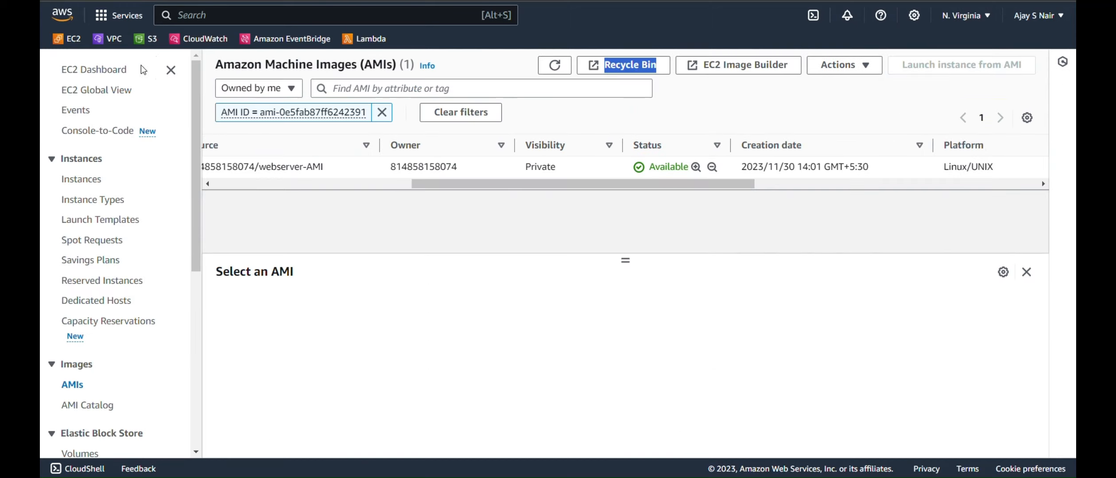
Show the EC2 instances list and refresh it repeatedly to check the state of the newly launched webserver instance.
{"action": "left_click", "coordinate": [75, 184]}
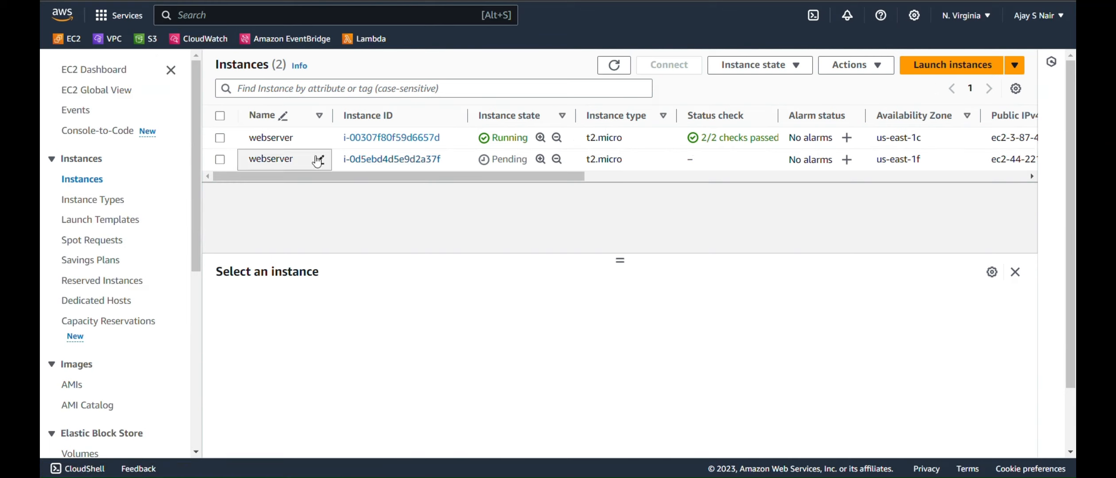
{"action": "left_click", "coordinate": [613, 65]}
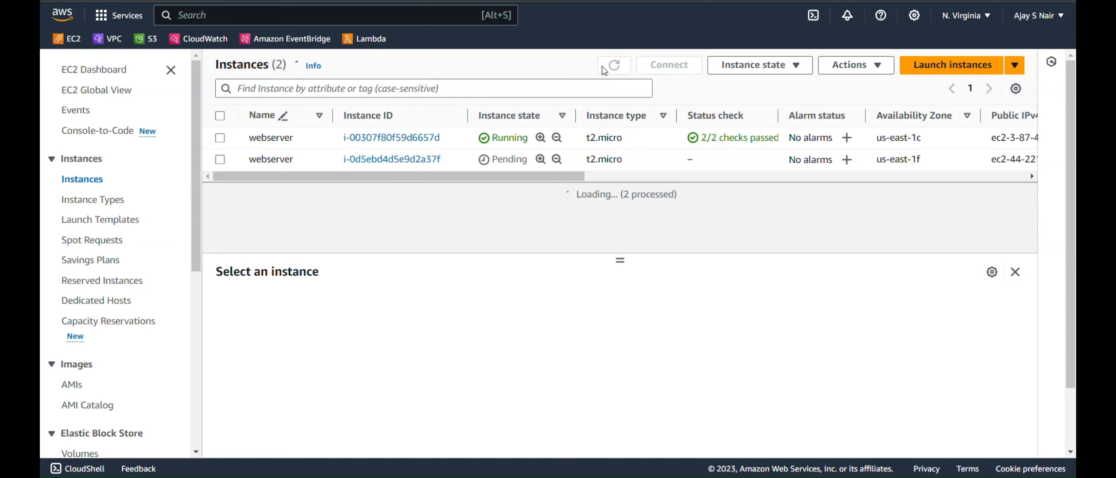
{"action": "left_click", "coordinate": [614, 66]}
{"action": "left_click", "coordinate": [603, 70]}
{"action": "left_click", "coordinate": [604, 70]}
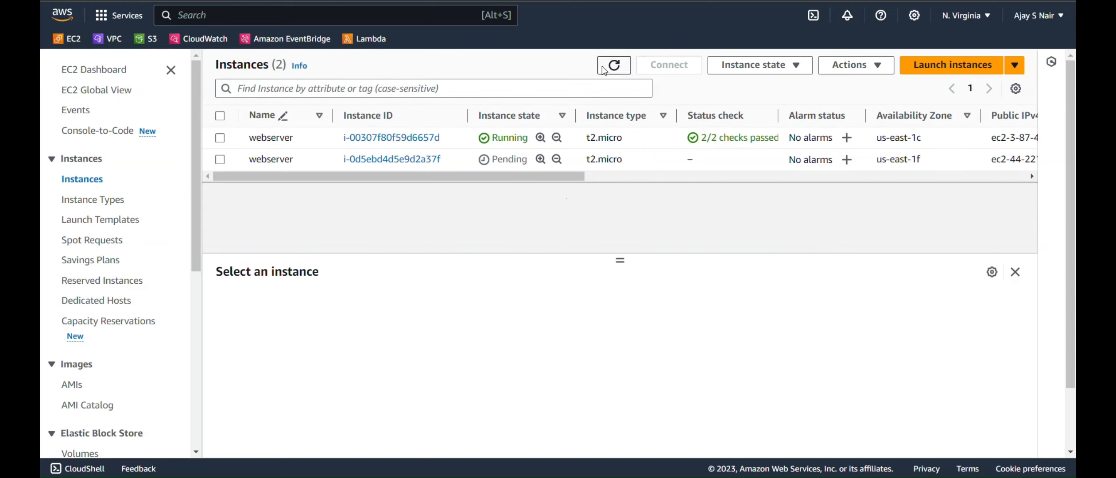
{"action": "left_click", "coordinate": [604, 70]}
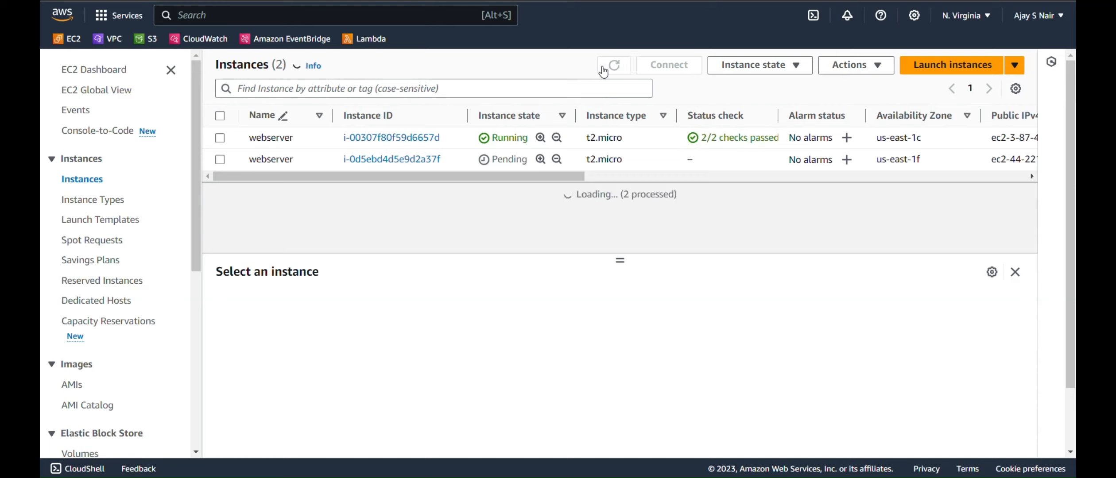
{"action": "left_click", "coordinate": [603, 70]}
{"action": "left_click", "coordinate": [603, 70]}
{"action": "left_click", "coordinate": [603, 70]}
{"action": "left_click", "coordinate": [604, 70]}
{"action": "left_click", "coordinate": [603, 70]}
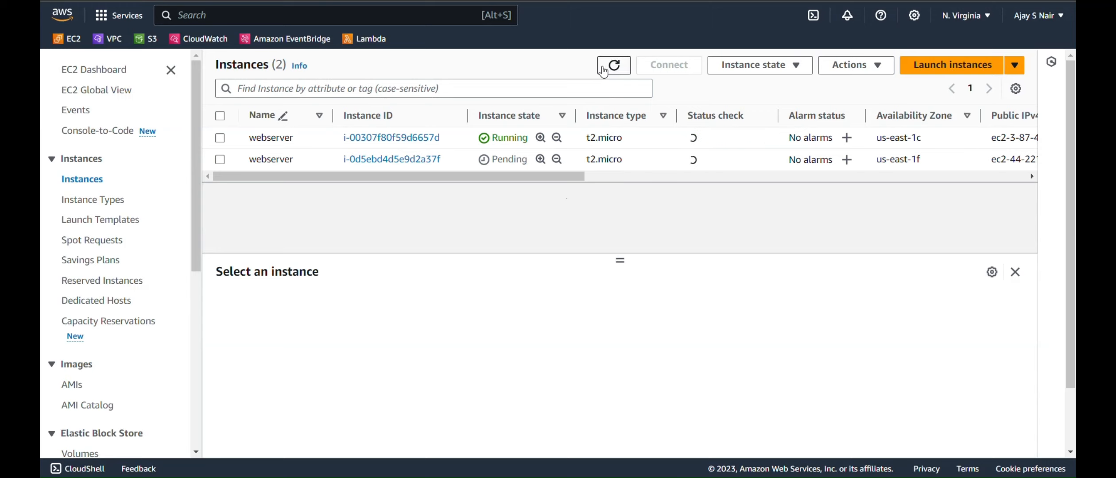
{"action": "left_click", "coordinate": [603, 70]}
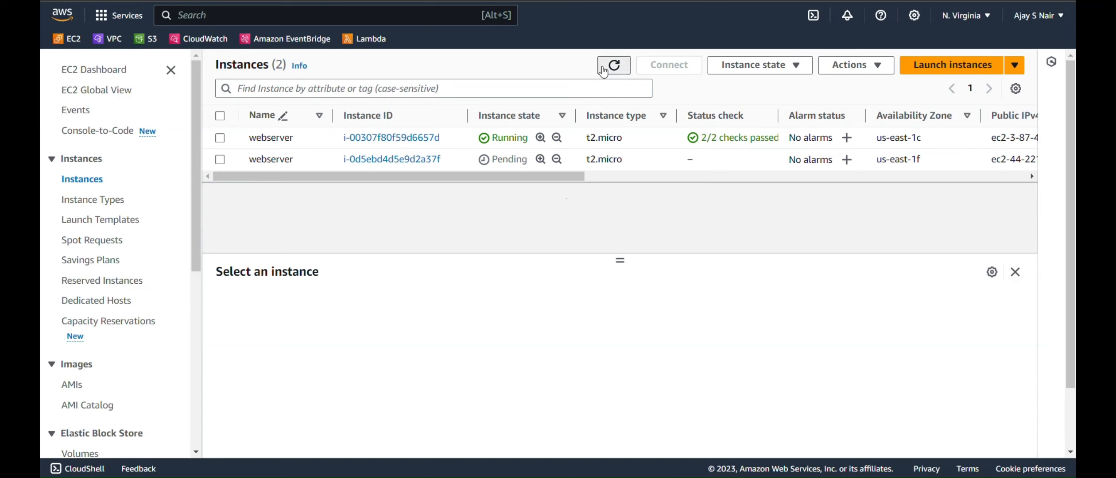
{"action": "left_click", "coordinate": [603, 70]}
{"action": "left_click", "coordinate": [603, 70]}
Copy the public IPv4 address of the new us-east-1f webserver instance and load it in a new browser tab.
{"action": "left_click", "coordinate": [419, 161]}
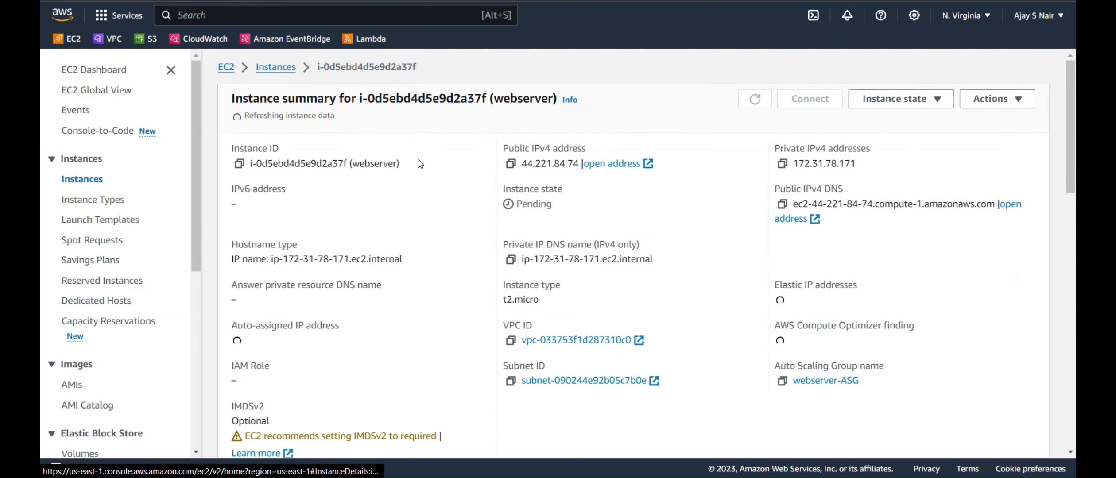
{"action": "left_click", "coordinate": [502, 159]}
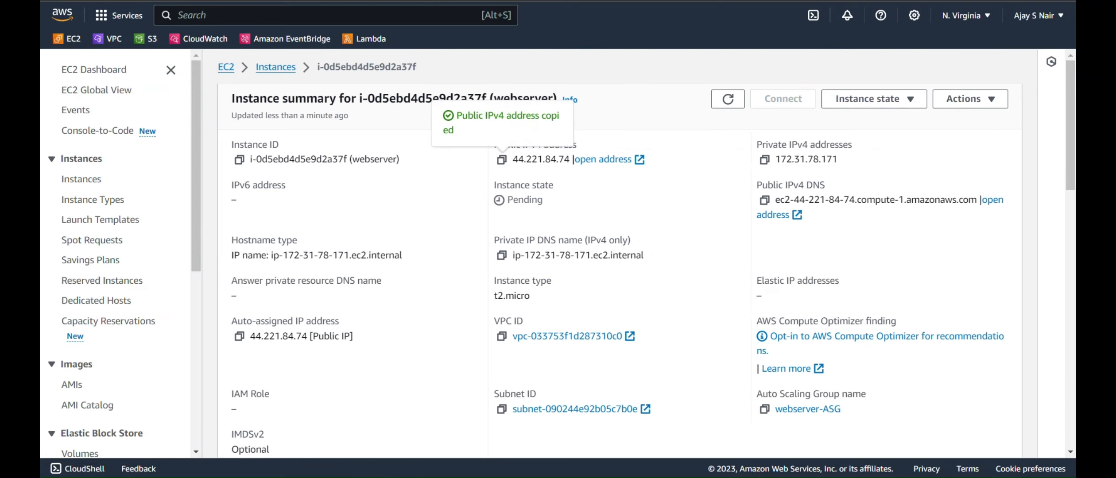
{"action": "key", "text": "ctrl+t"}
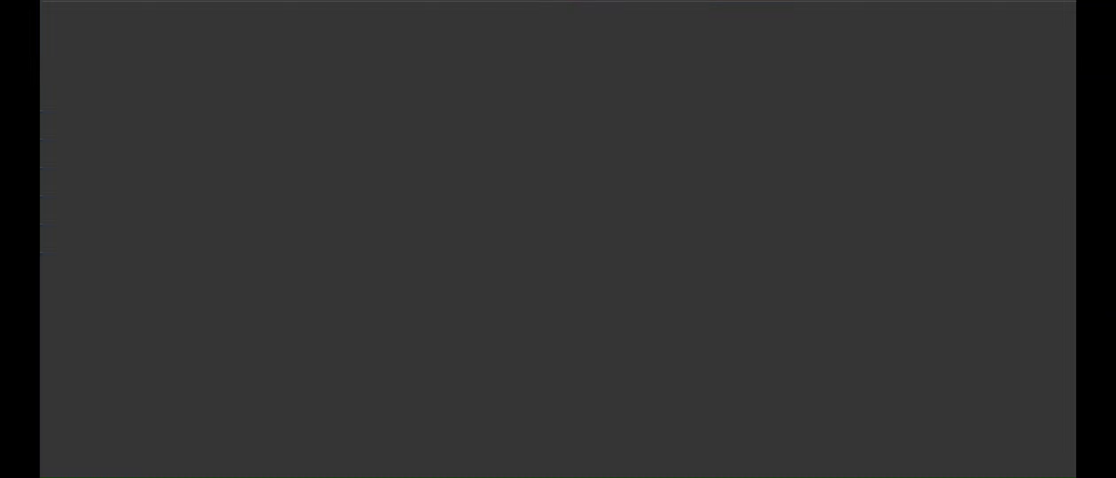
{"action": "key", "text": "ctrl+v"}
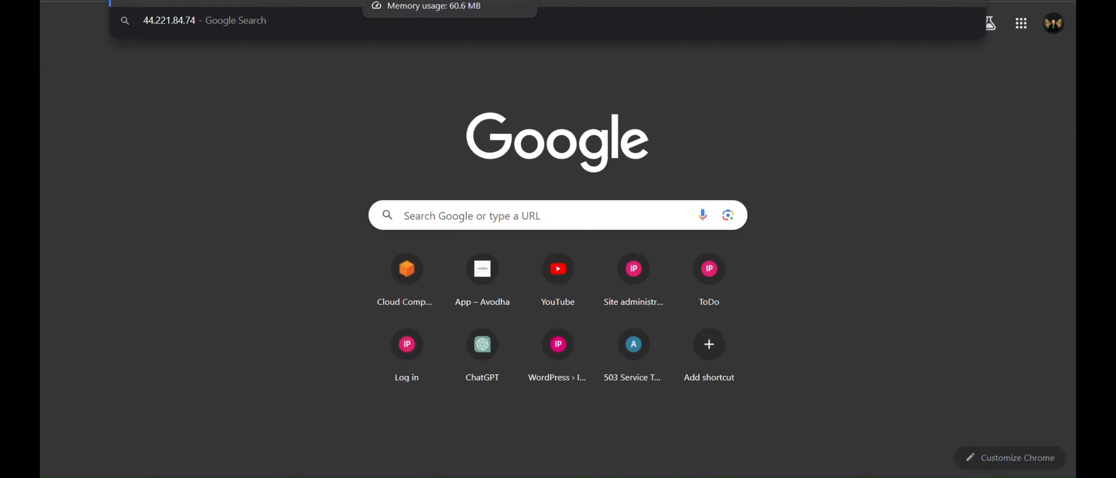
{"action": "key", "text": "Return"}
Examine the web page served by the new instance in a separate browser window, and return to the instance summary.
{"action": "left_click_drag", "start_coordinate": [395, 0], "coordinate": [380, 93]}
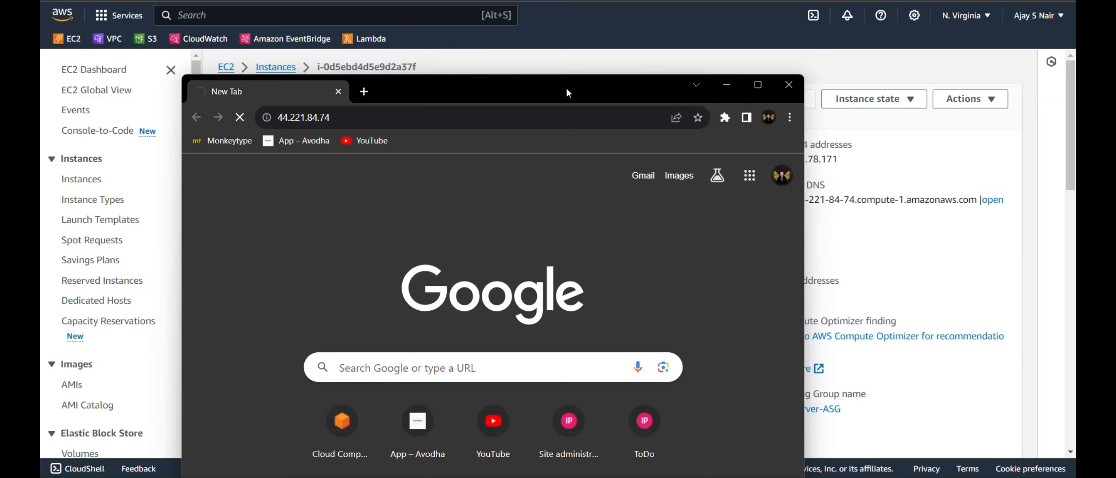
{"action": "key", "text": "F11"}
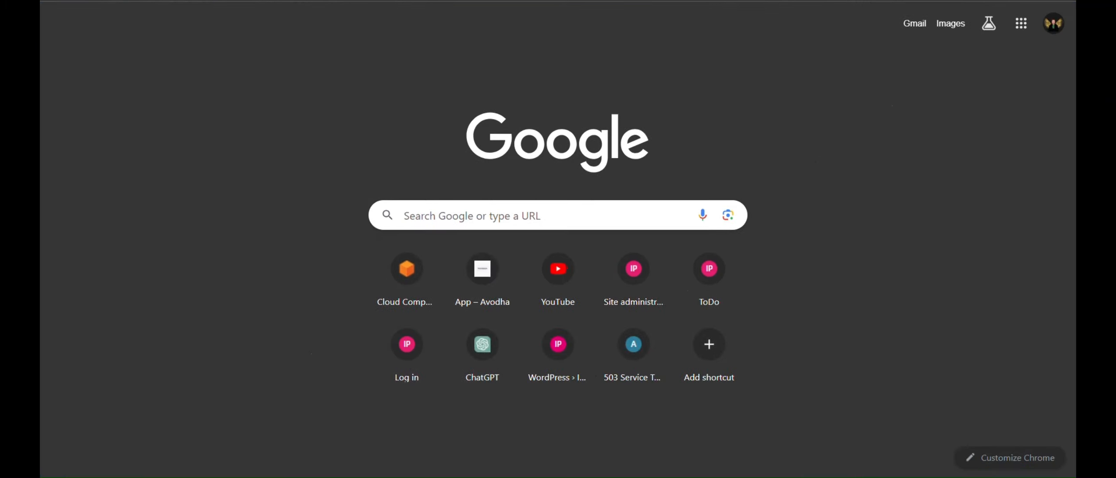
{"action": "key", "text": "F11"}
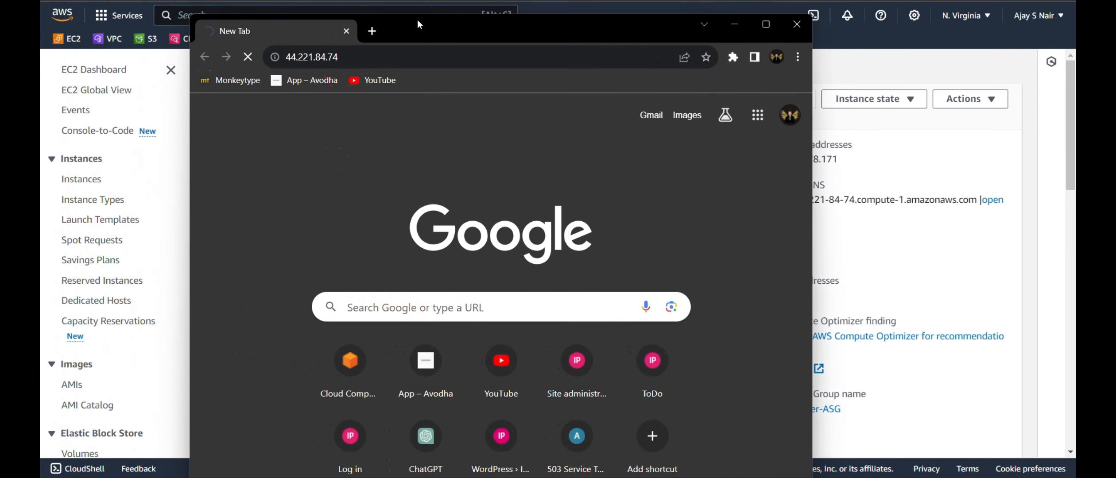
{"action": "left_click", "coordinate": [849, 164]}
{"action": "left_click", "coordinate": [720, 101]}
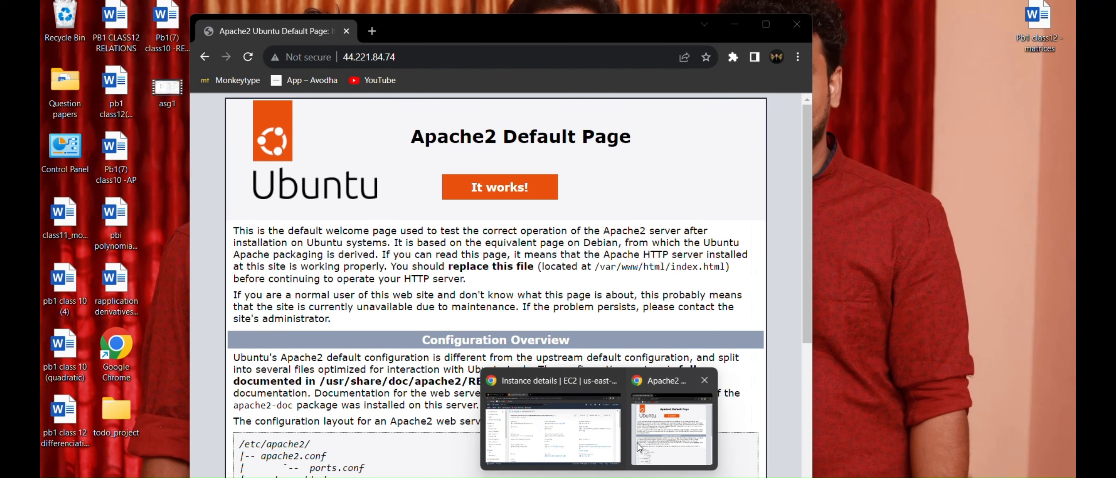
{"action": "left_click", "coordinate": [638, 447]}
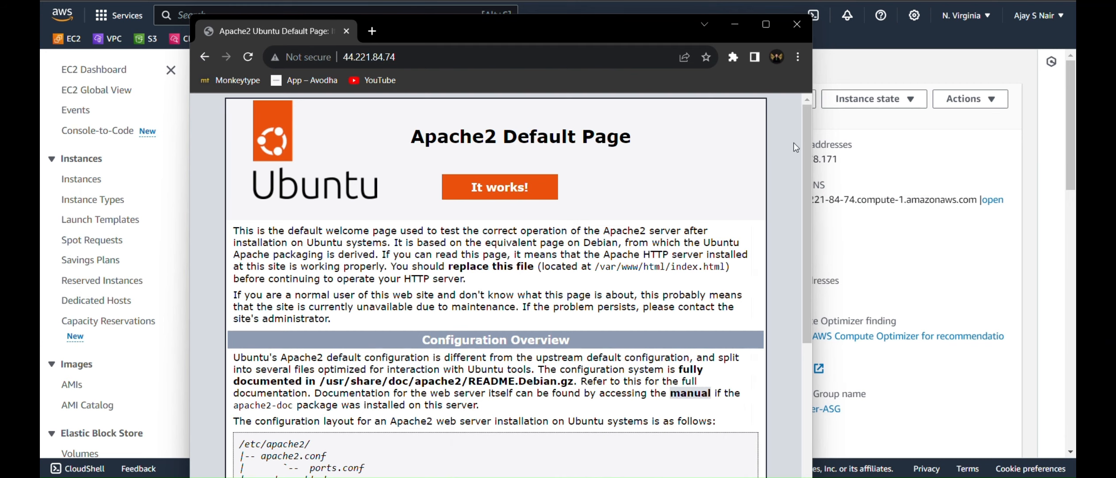
{"action": "left_click", "coordinate": [866, 169]}
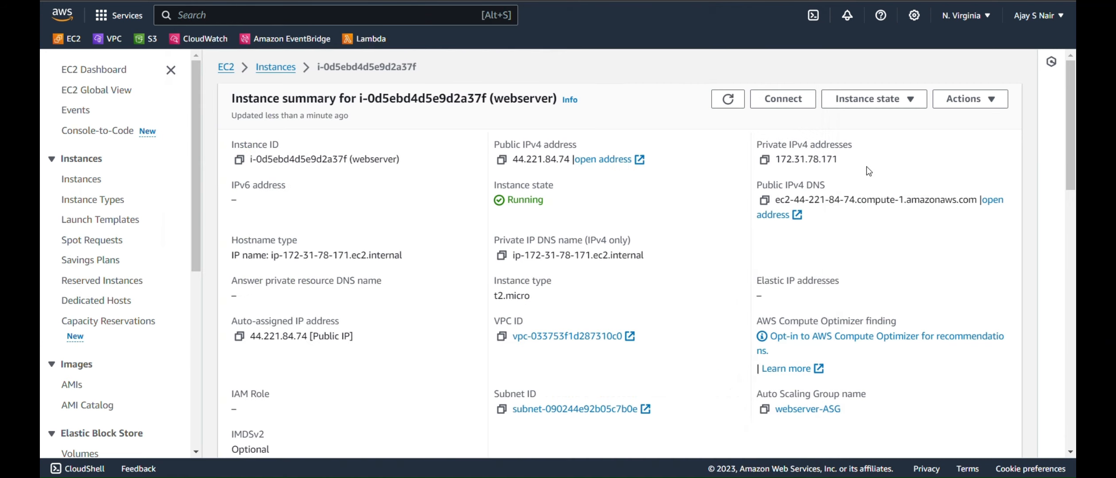
Terminate both webserver instances from the instances list.
{"action": "left_click", "coordinate": [263, 68]}
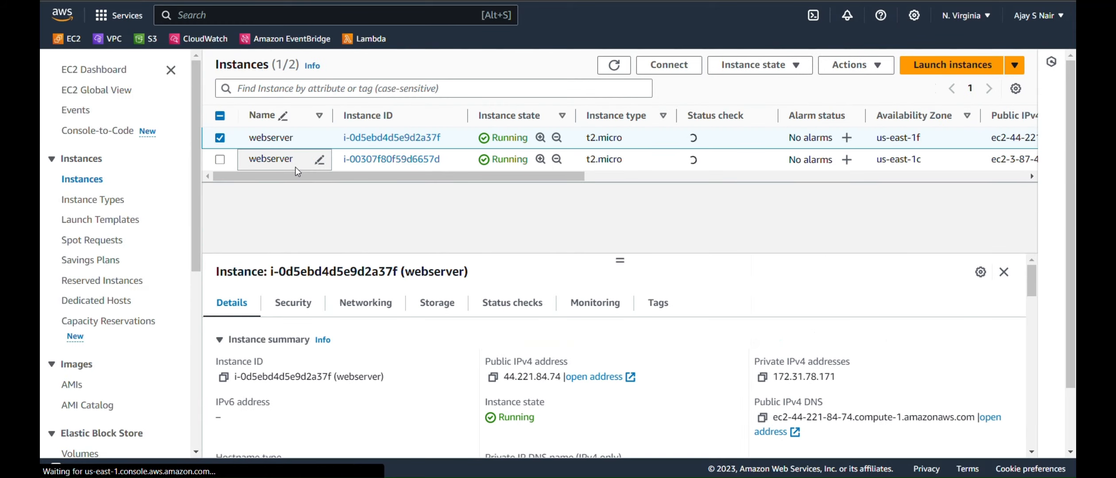
{"action": "left_click", "coordinate": [221, 116]}
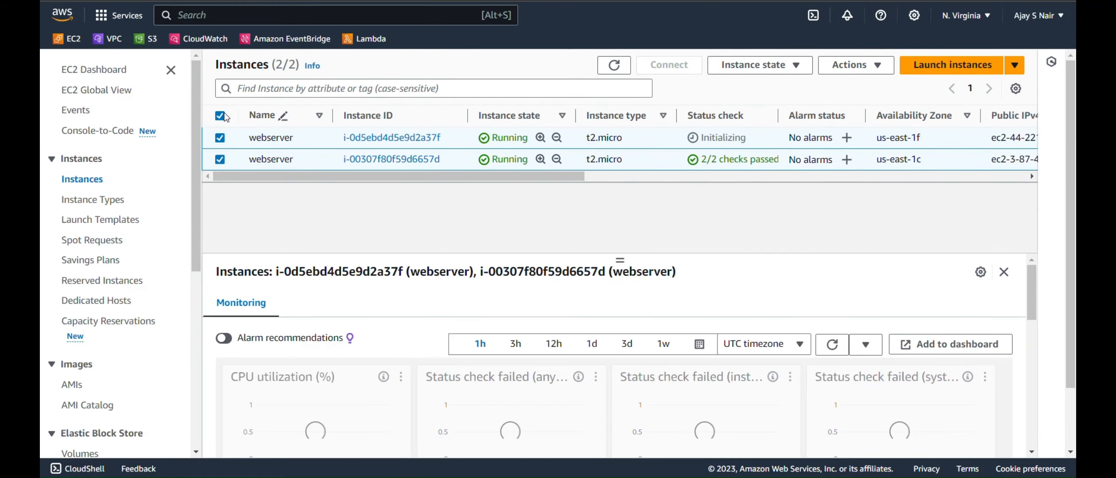
{"action": "left_click", "coordinate": [759, 75]}
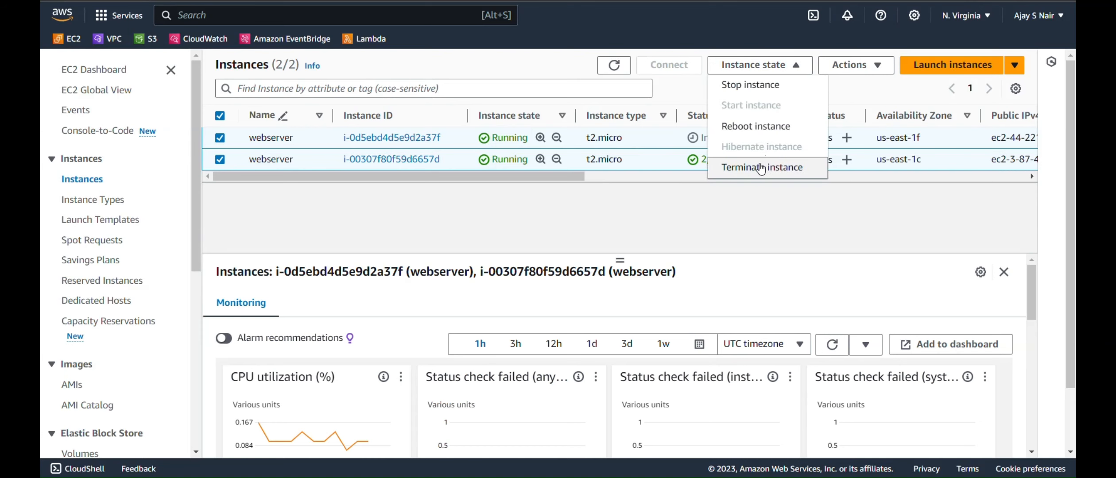
{"action": "left_click", "coordinate": [760, 167]}
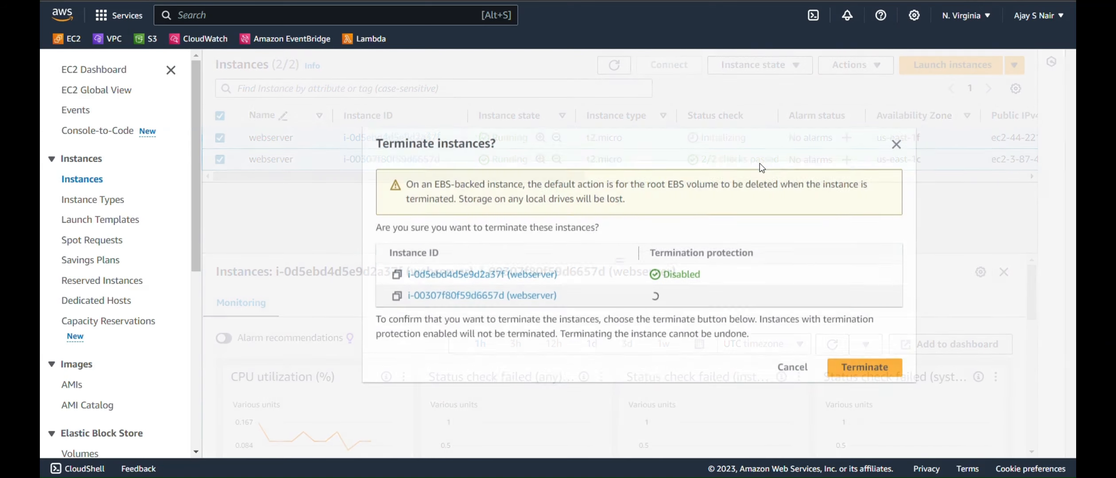
{"action": "left_click", "coordinate": [882, 366]}
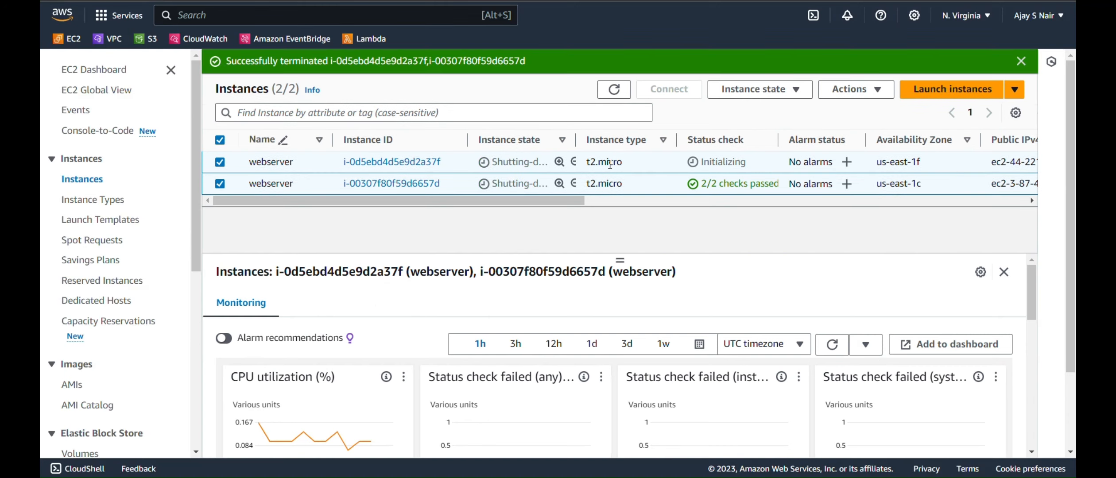
Refresh the instances list repeatedly to check the state of the two webserver instances, dismissing the termination notice and clearing the selection.
{"action": "left_click", "coordinate": [606, 93]}
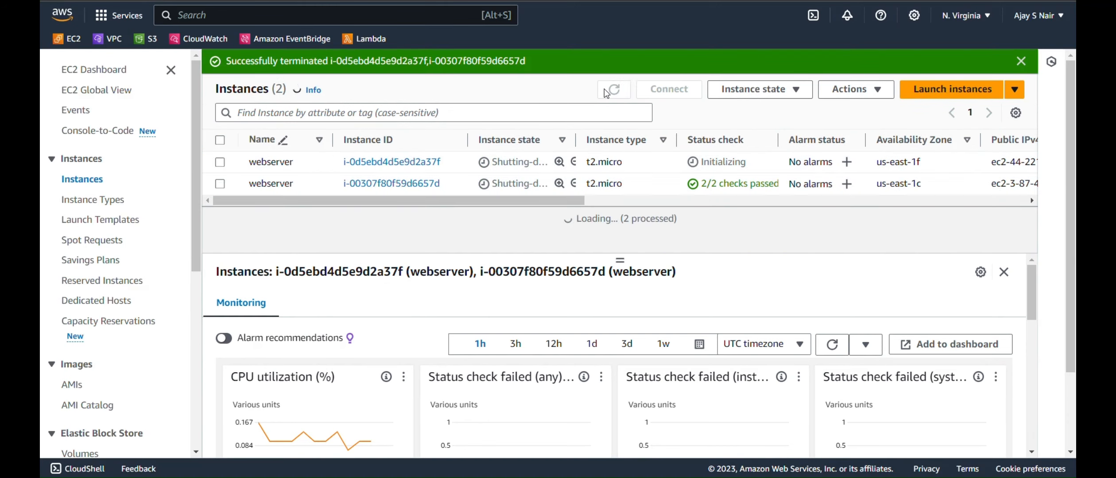
{"action": "left_click", "coordinate": [1022, 62]}
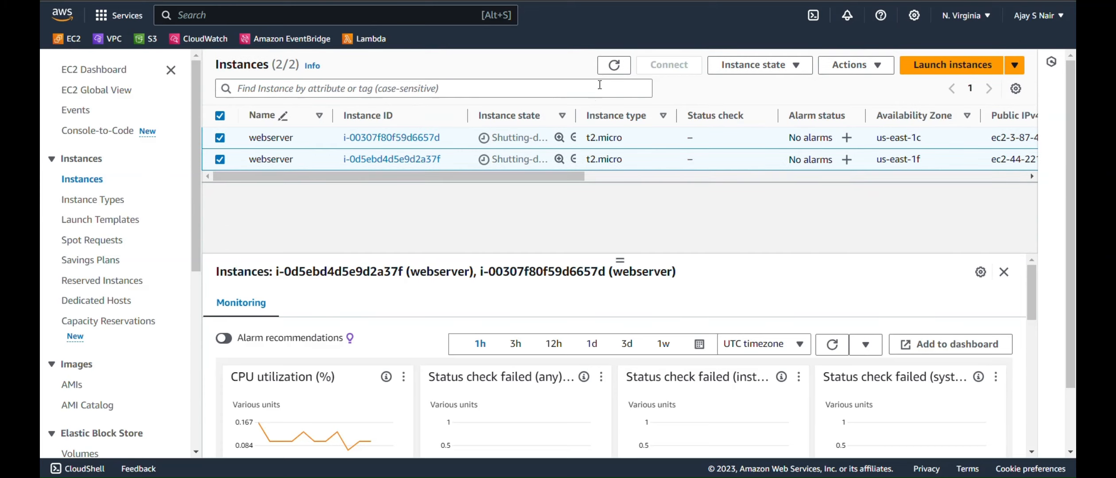
{"action": "left_click", "coordinate": [614, 65]}
{"action": "left_click", "coordinate": [611, 70]}
{"action": "left_click", "coordinate": [612, 70]}
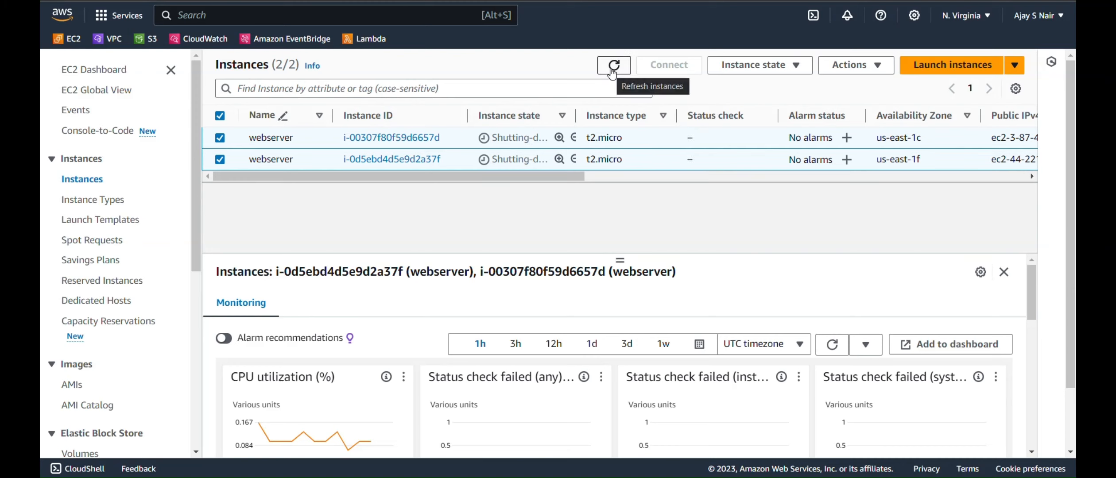
{"action": "left_click", "coordinate": [612, 70]}
{"action": "left_click", "coordinate": [612, 70]}
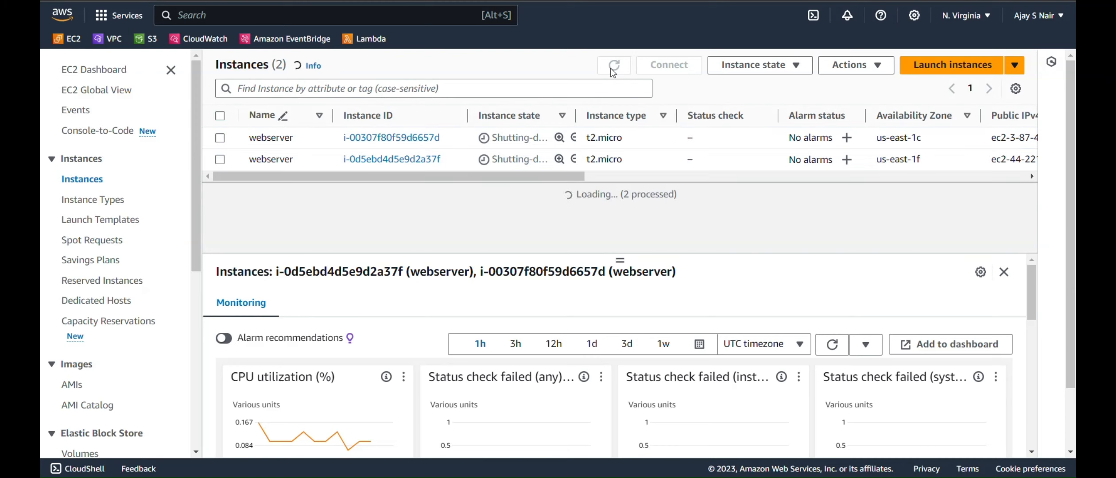
{"action": "left_click", "coordinate": [612, 70]}
{"action": "left_click", "coordinate": [611, 70]}
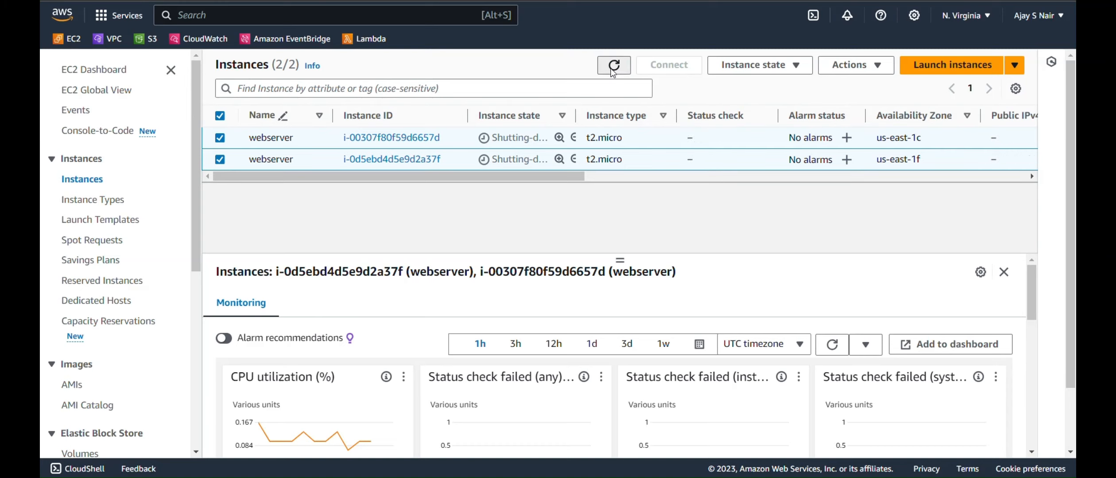
{"action": "double_click", "coordinate": [612, 70]}
{"action": "left_click", "coordinate": [612, 70]}
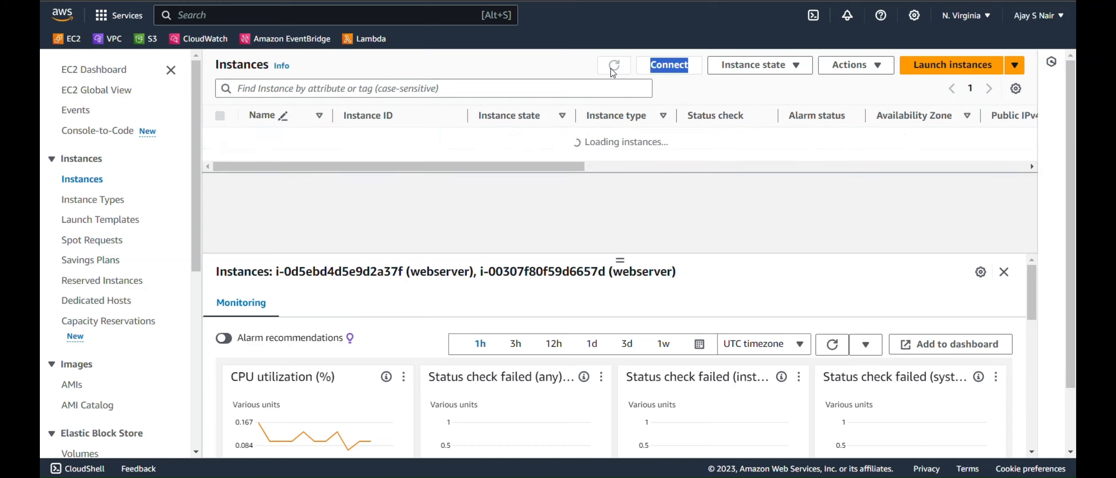
{"action": "left_click", "coordinate": [611, 70]}
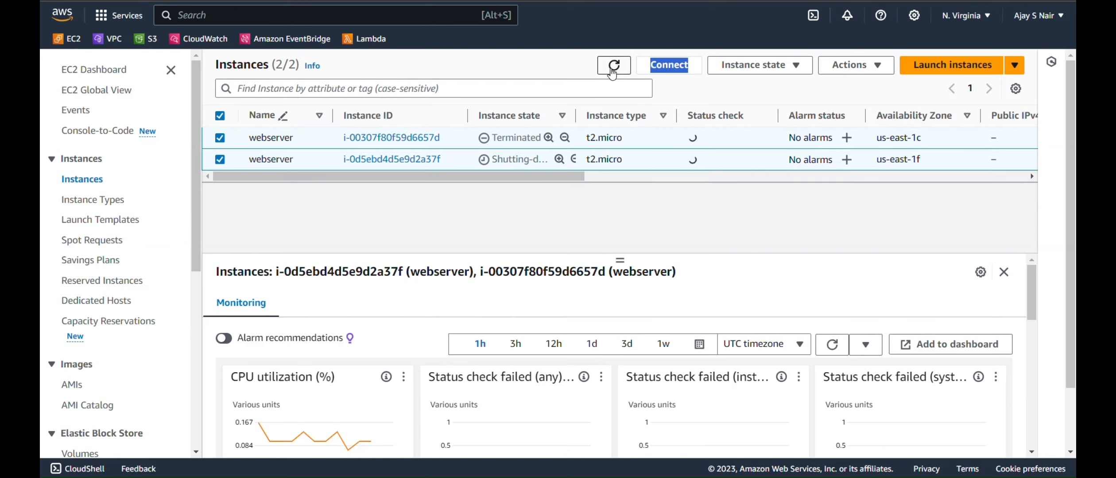
{"action": "left_click", "coordinate": [613, 71]}
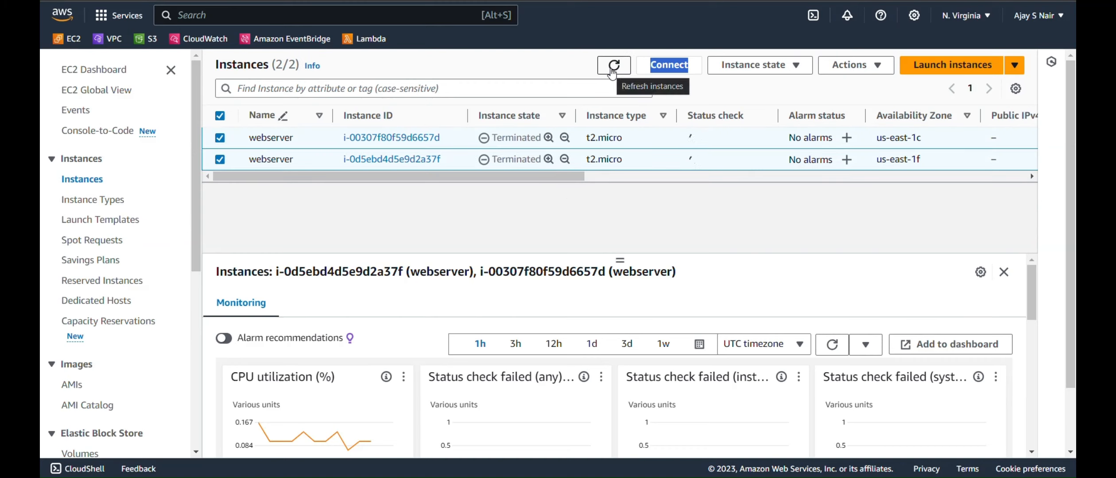
{"action": "left_click", "coordinate": [613, 71]}
{"action": "left_click", "coordinate": [613, 71]}
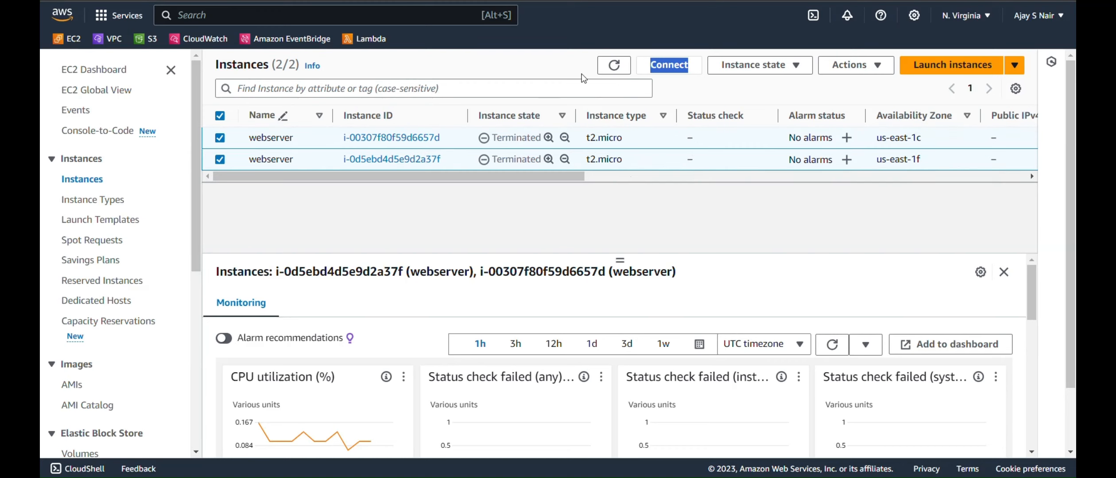
{"action": "left_click", "coordinate": [612, 70]}
{"action": "left_click", "coordinate": [613, 70]}
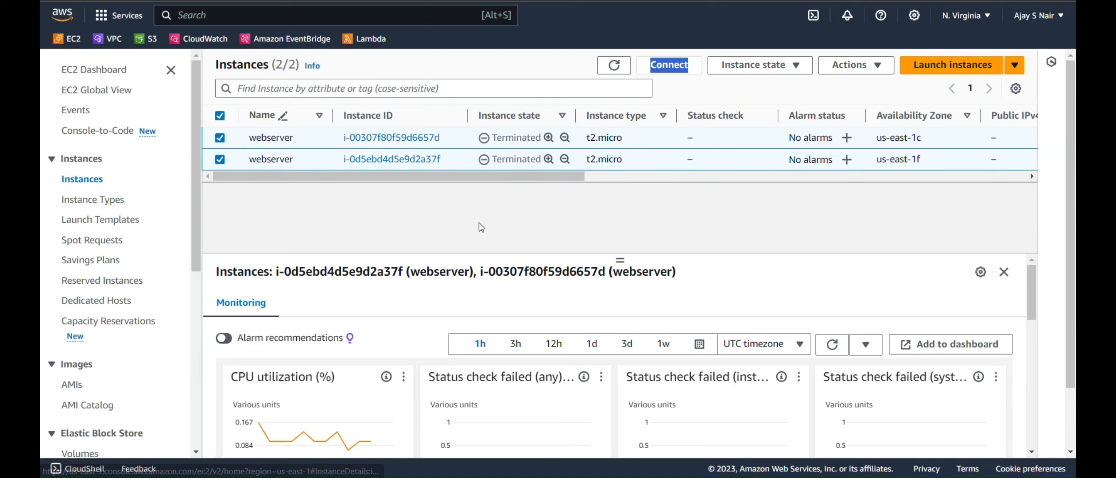
{"action": "left_click", "coordinate": [220, 117]}
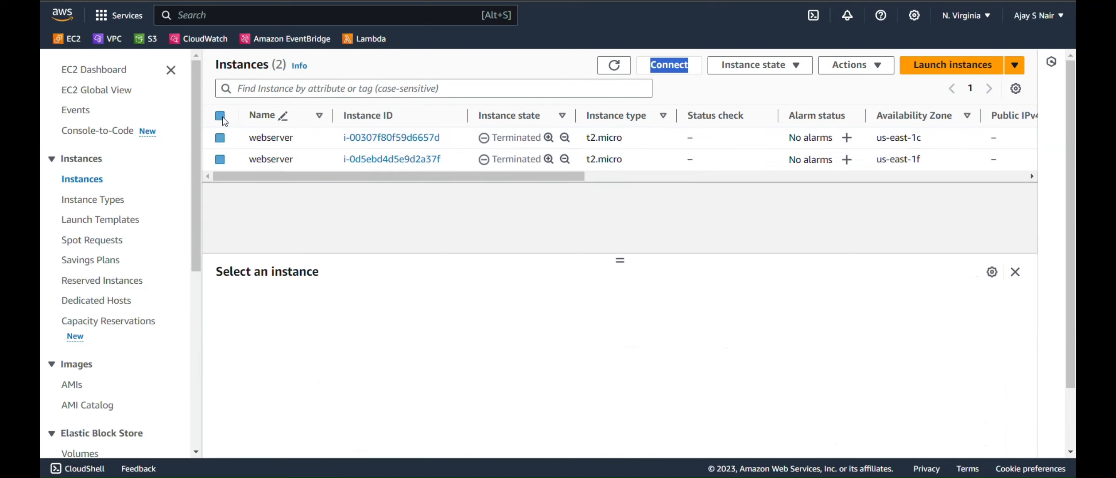
{"action": "left_click", "coordinate": [616, 66]}
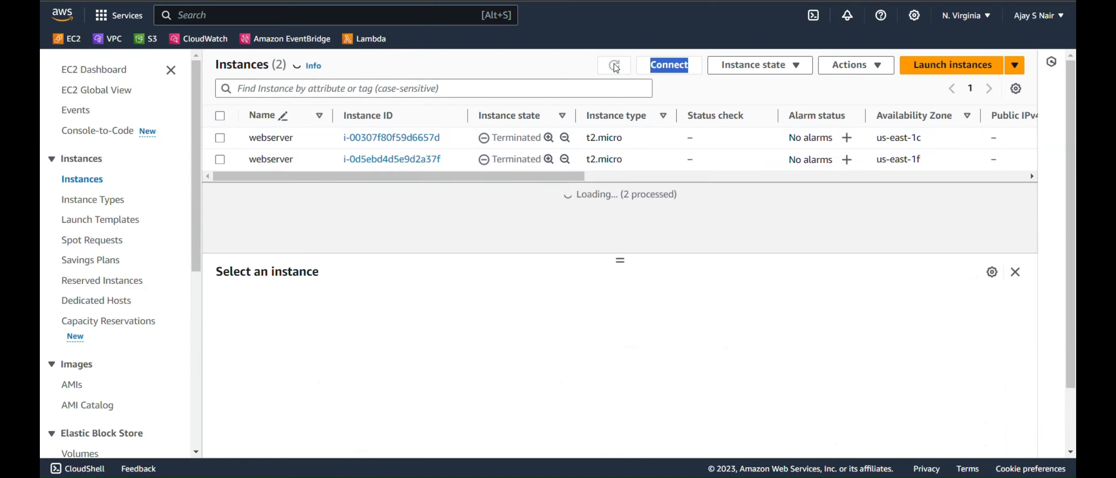
Open the details of load balancer webserver-ALB and examine its network mapping across Availability Zones.
{"action": "scroll", "coordinate": [71, 290], "scroll_direction": "down", "scroll_amount": 8}
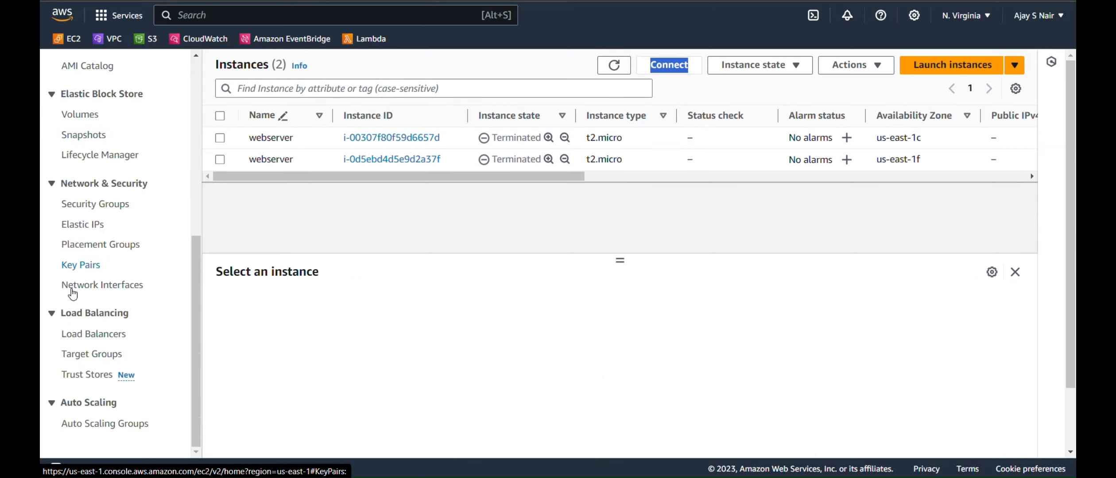
{"action": "left_click", "coordinate": [91, 333]}
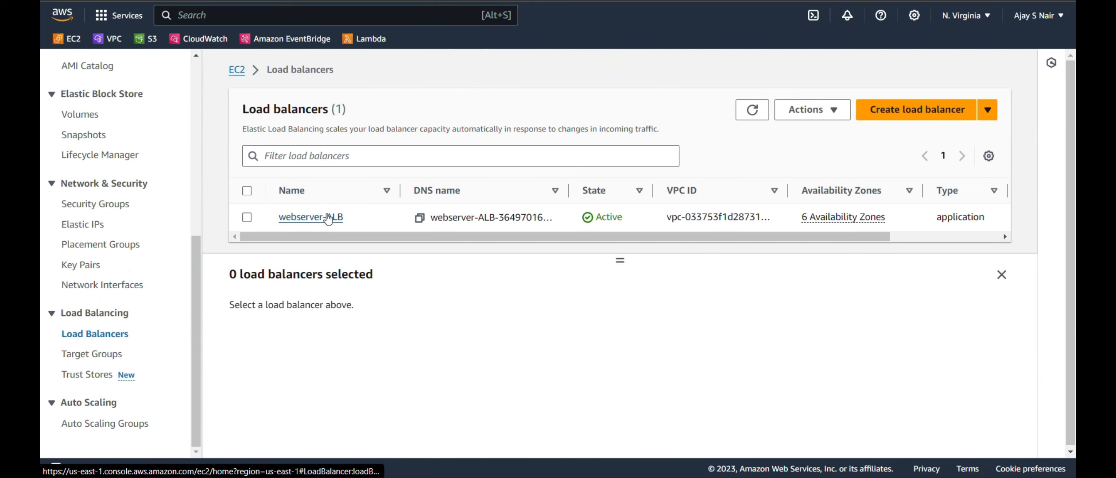
{"action": "left_click", "coordinate": [327, 218]}
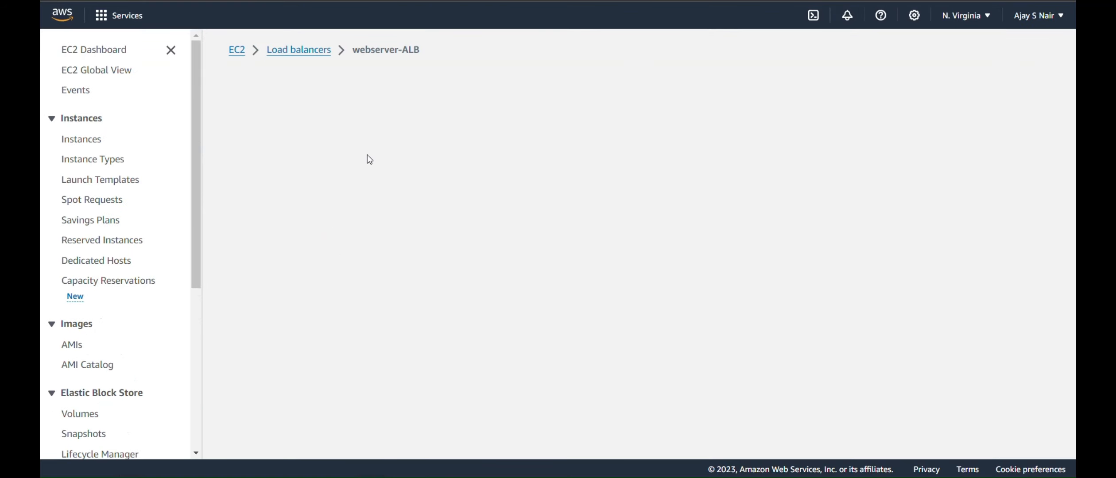
{"action": "scroll", "coordinate": [379, 293], "scroll_direction": "down", "scroll_amount": 4}
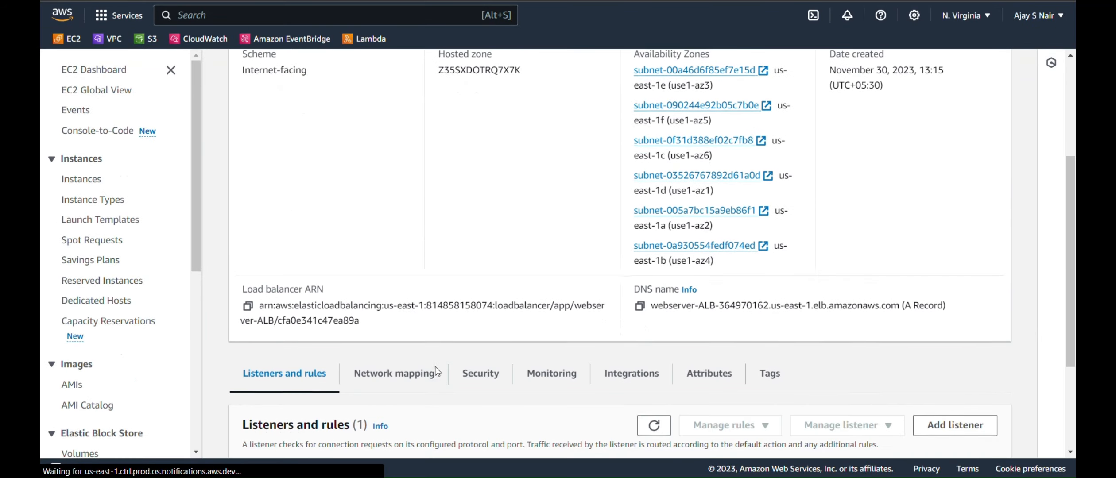
{"action": "left_click", "coordinate": [433, 369]}
{"action": "scroll", "coordinate": [398, 343], "scroll_direction": "down", "scroll_amount": 5}
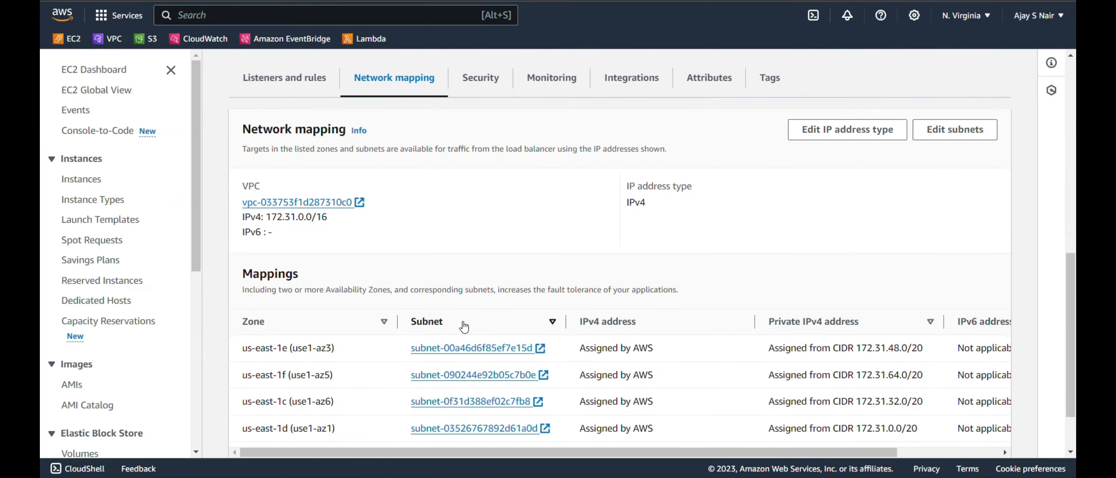
{"action": "scroll", "coordinate": [464, 328], "scroll_direction": "up", "scroll_amount": 10}
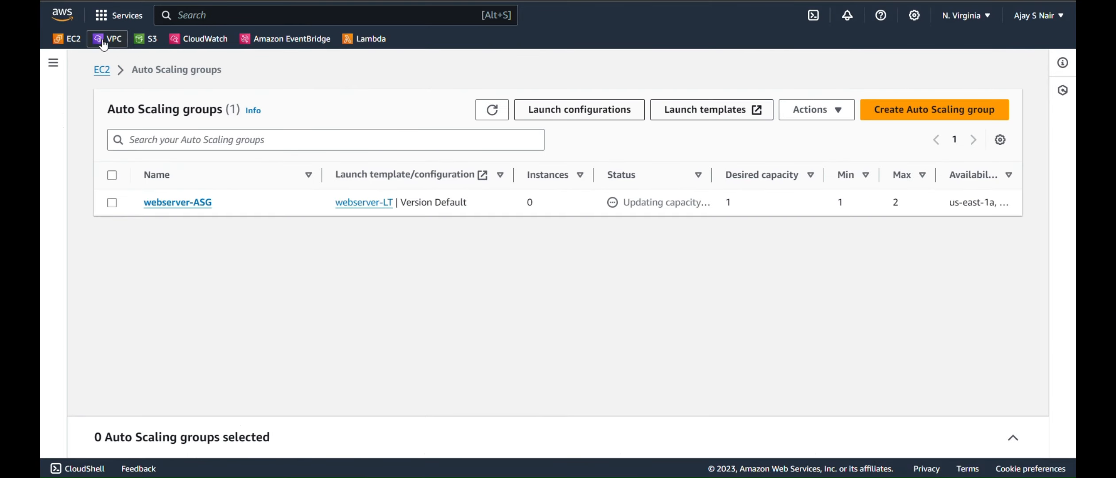
Show the EC2 instances list in the browser tab that holds the Auto Scaling groups page.
{"action": "left_click", "coordinate": [77, 41]}
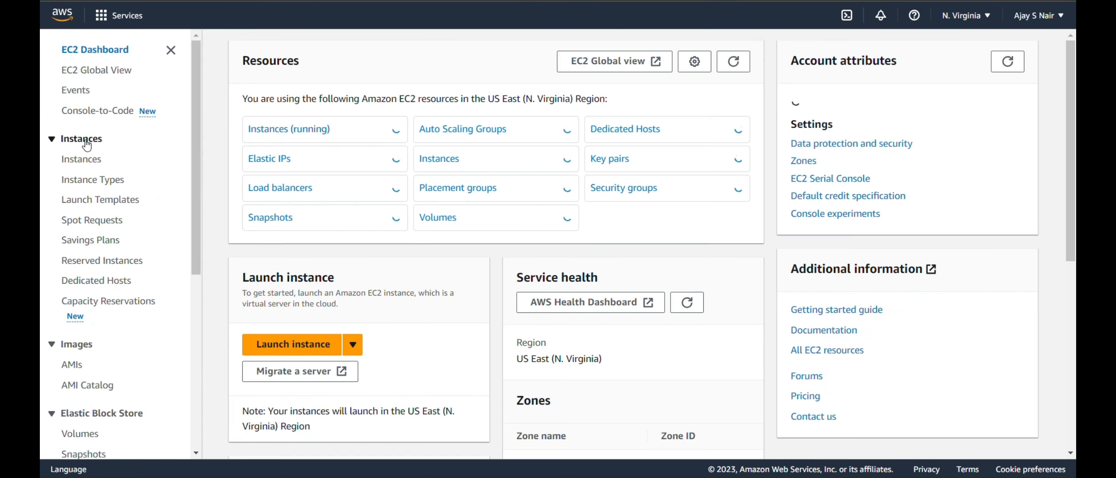
{"action": "left_click", "coordinate": [85, 141]}
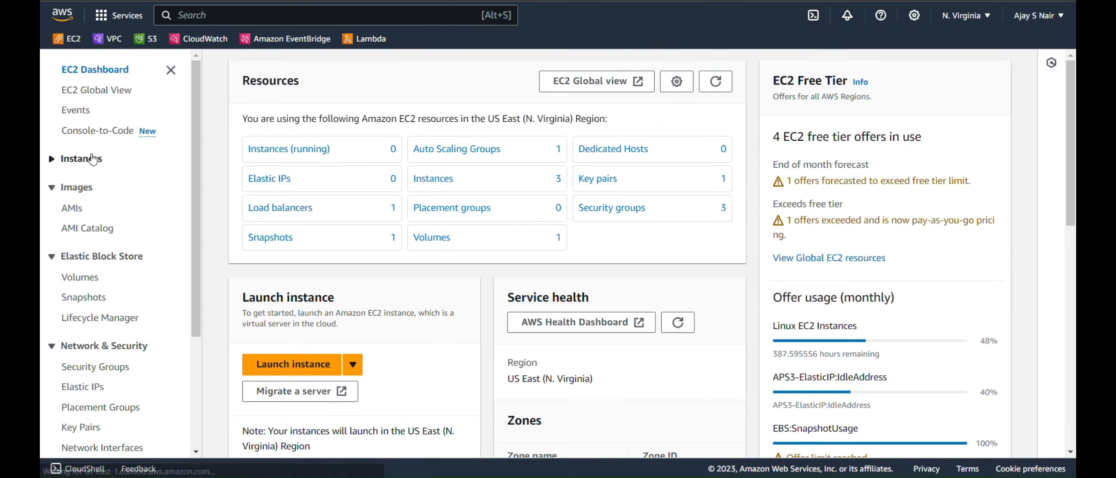
{"action": "left_click", "coordinate": [85, 160]}
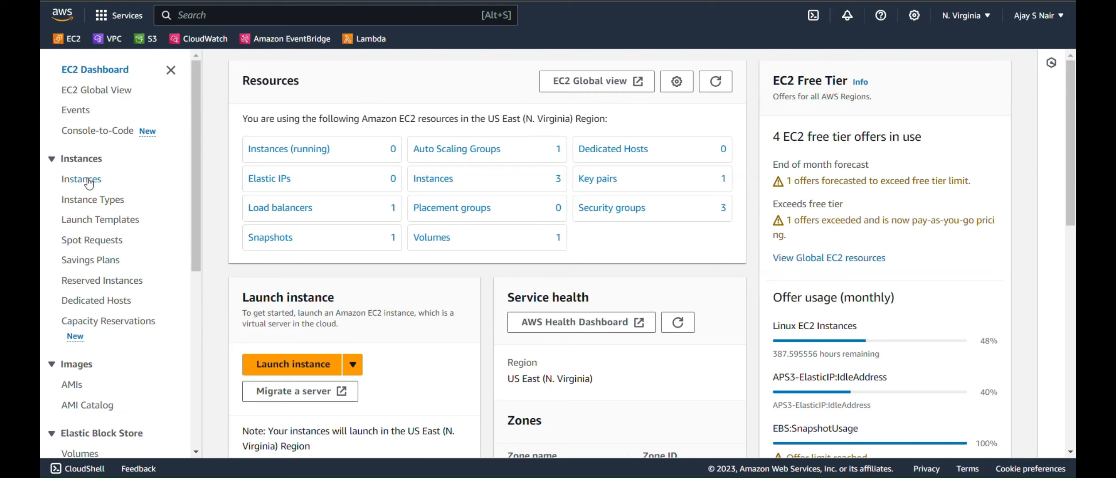
{"action": "left_click", "coordinate": [87, 179]}
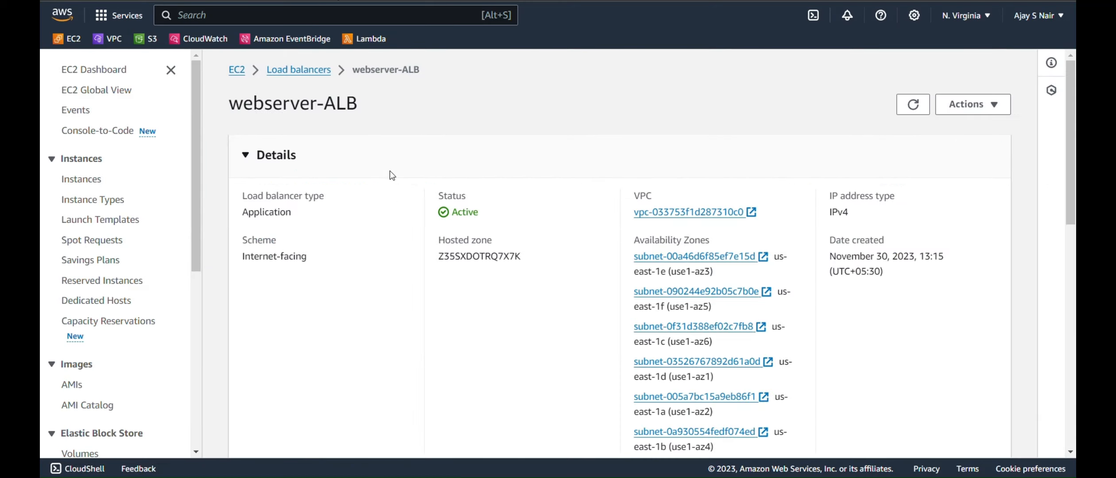
Copy the DNS name of load balancer webserver-ALB and load it in the browser.
{"action": "scroll", "coordinate": [456, 151], "scroll_direction": "down", "scroll_amount": 5}
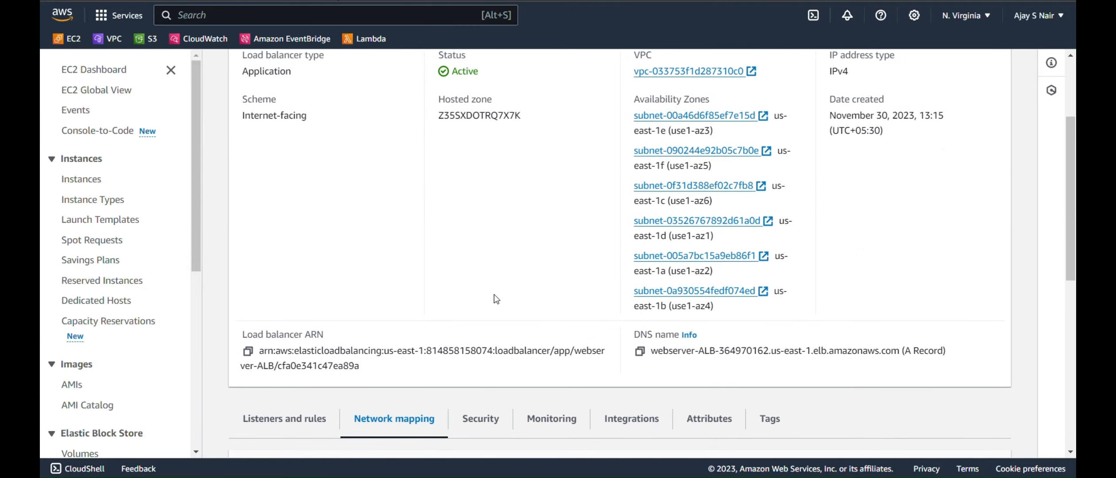
{"action": "scroll", "coordinate": [685, 387], "scroll_direction": "up", "scroll_amount": 1}
{"action": "left_click", "coordinate": [641, 380]}
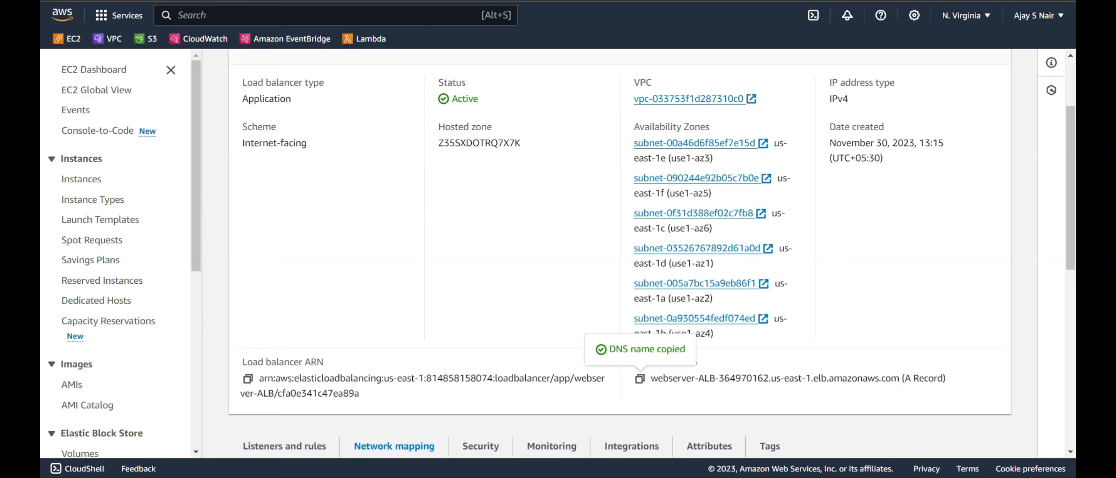
{"action": "key", "text": "ctrl+v"}
{"action": "key", "text": "Return"}
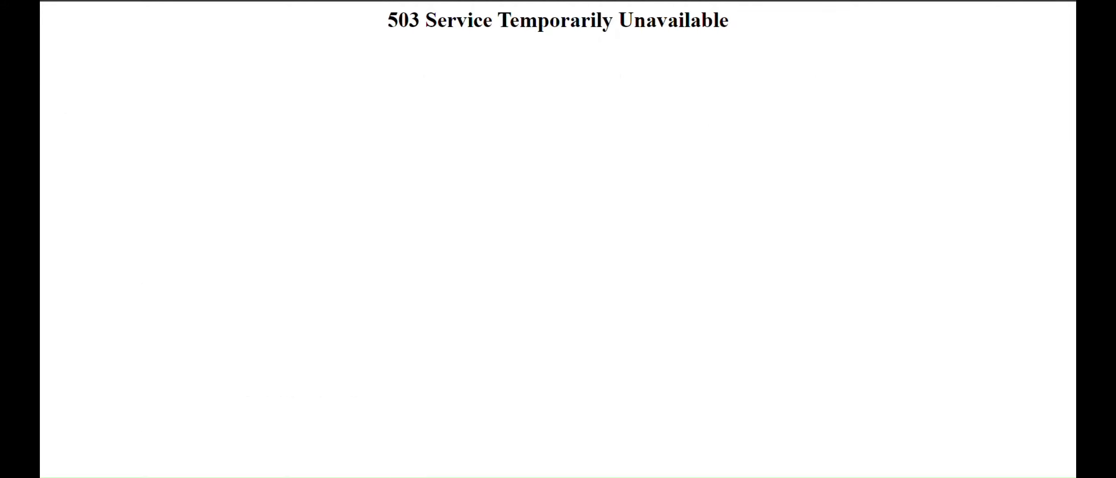
Return to the instances list, refresh it, and open the summary of the newly launched us-east-1f webserver instance.
{"action": "key", "text": "ctrl+Tab"}
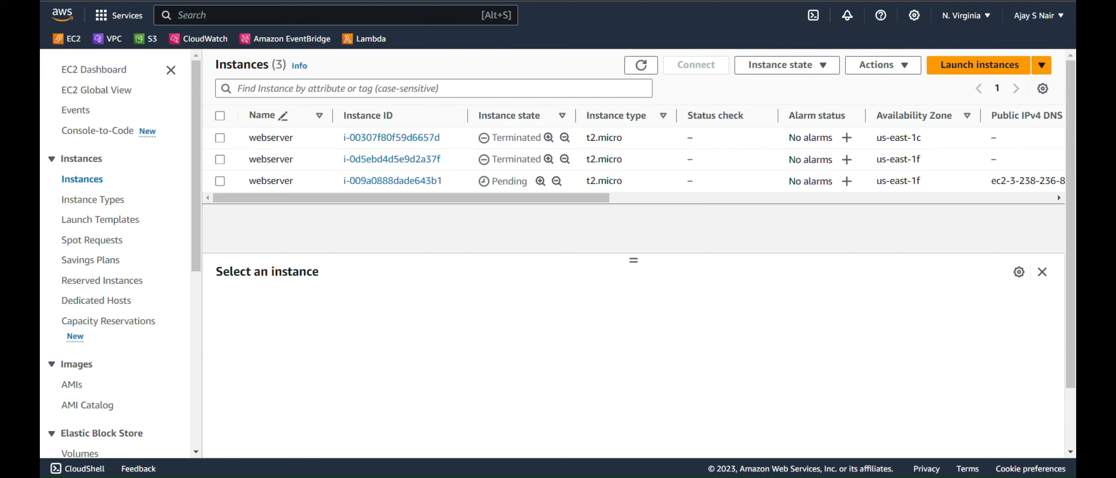
{"action": "left_click", "coordinate": [643, 66]}
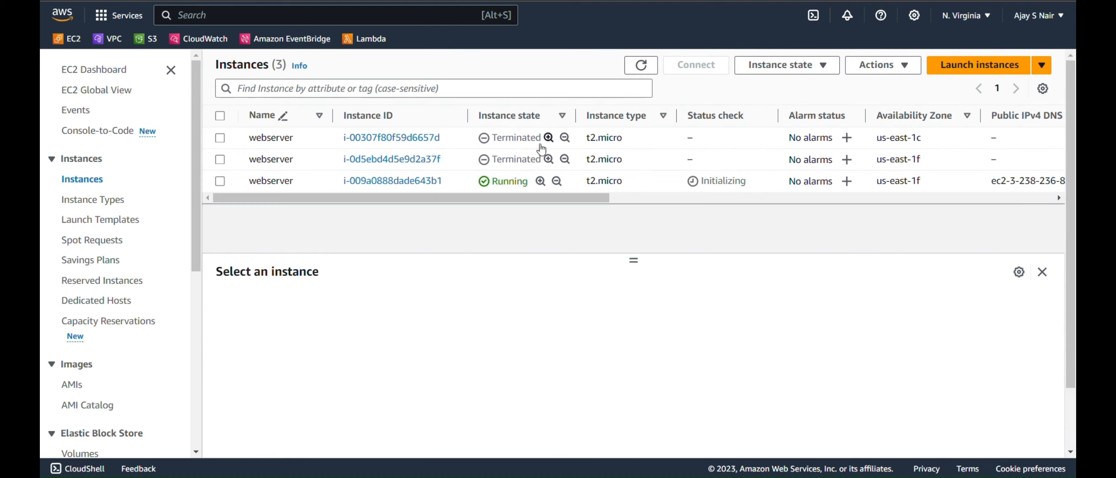
{"action": "left_click", "coordinate": [361, 182]}
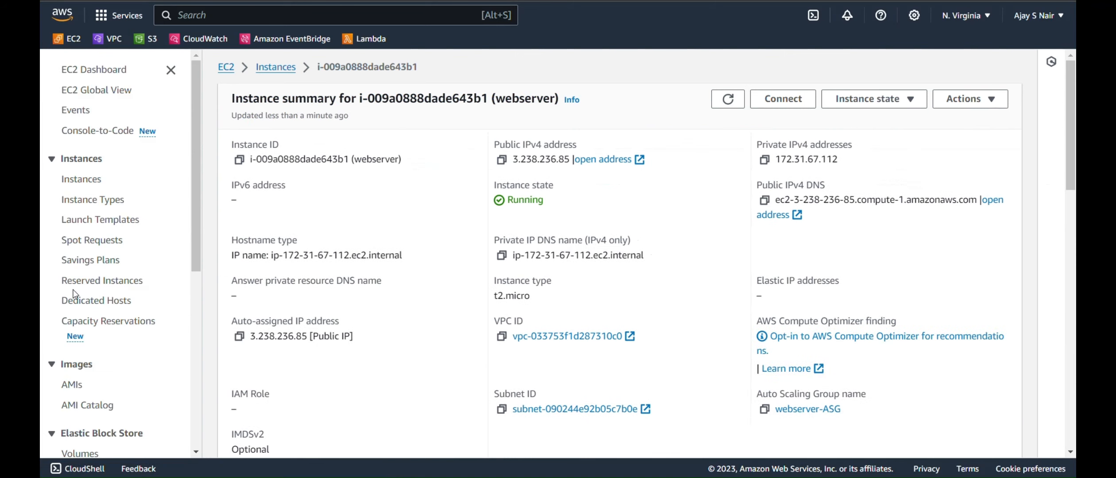
{"action": "scroll", "coordinate": [89, 288], "scroll_direction": "down", "scroll_amount": 5}
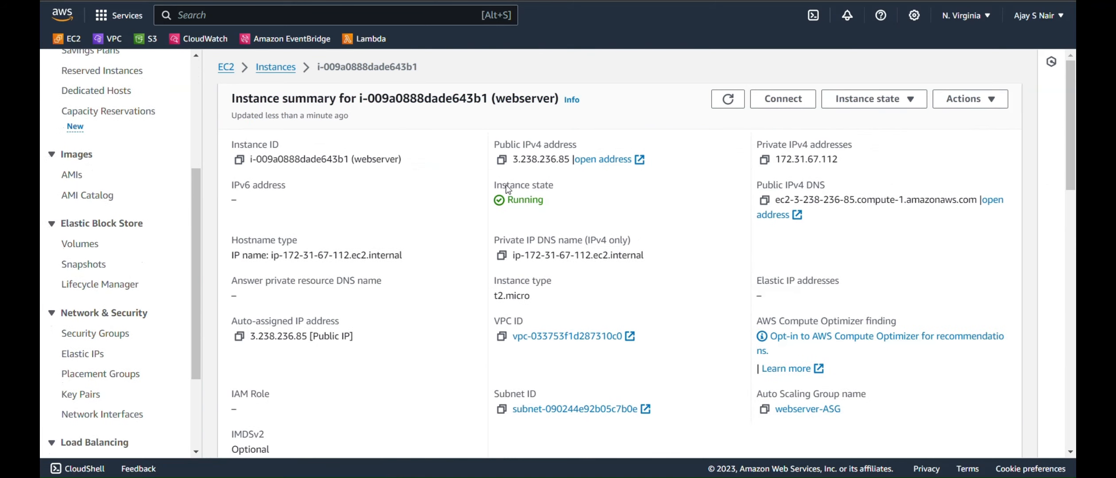
Copy the new instance's public IPv4 address, load it in a new tab, and close the separate window showing the load balancer page.
{"action": "left_click", "coordinate": [501, 160]}
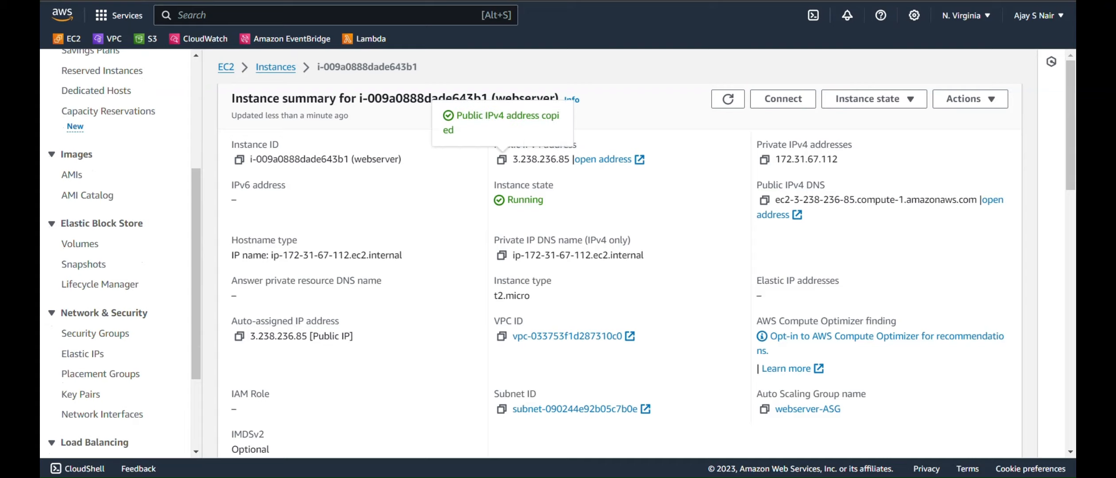
{"action": "key", "text": "ctrl+t"}
{"action": "key", "text": "ctrl+v"}
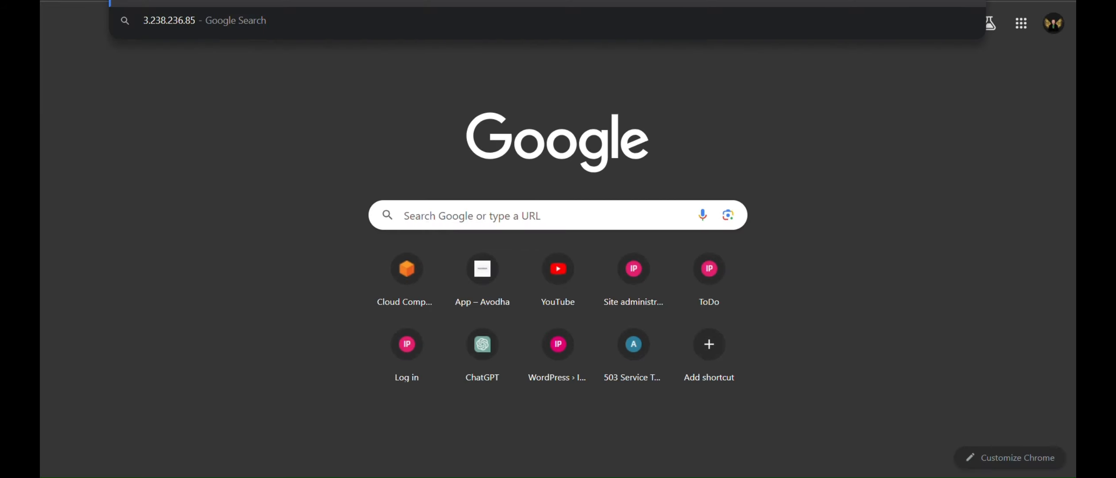
{"action": "key", "text": "Return"}
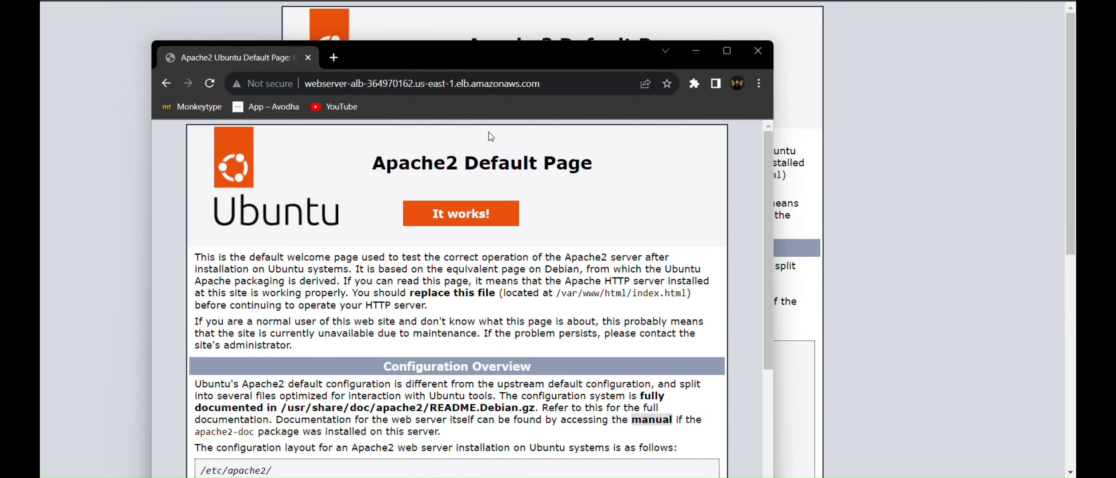
{"action": "left_click", "coordinate": [759, 54]}
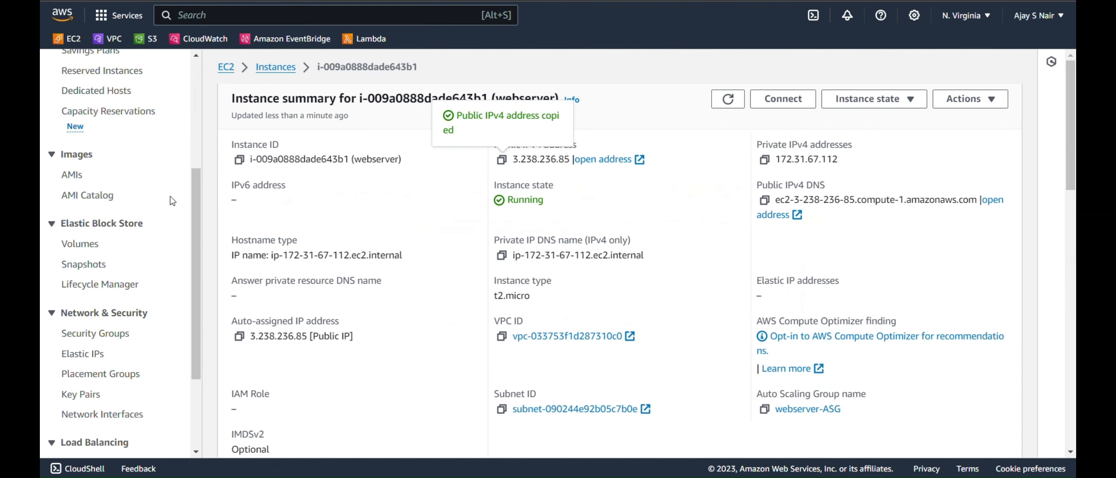
Open Auto Scaling group webserver-ASG and set its desired capacity to 2.
{"action": "scroll", "coordinate": [85, 309], "scroll_direction": "down", "scroll_amount": 3}
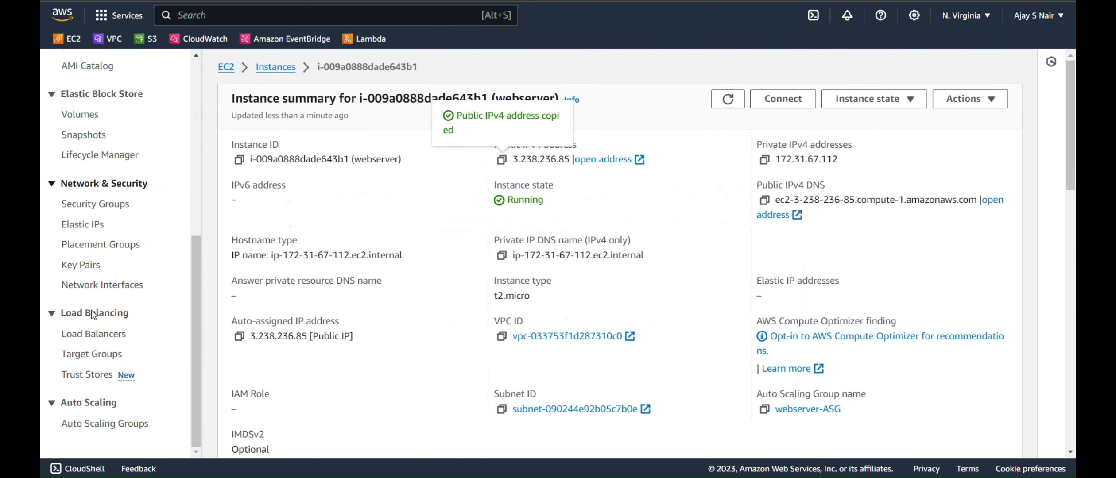
{"action": "left_click", "coordinate": [148, 428]}
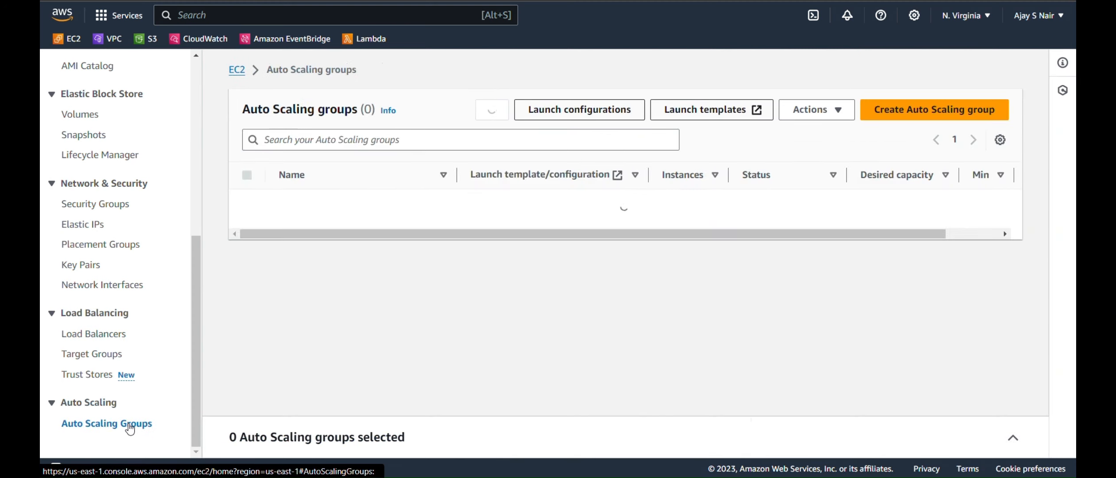
{"action": "left_click", "coordinate": [323, 203]}
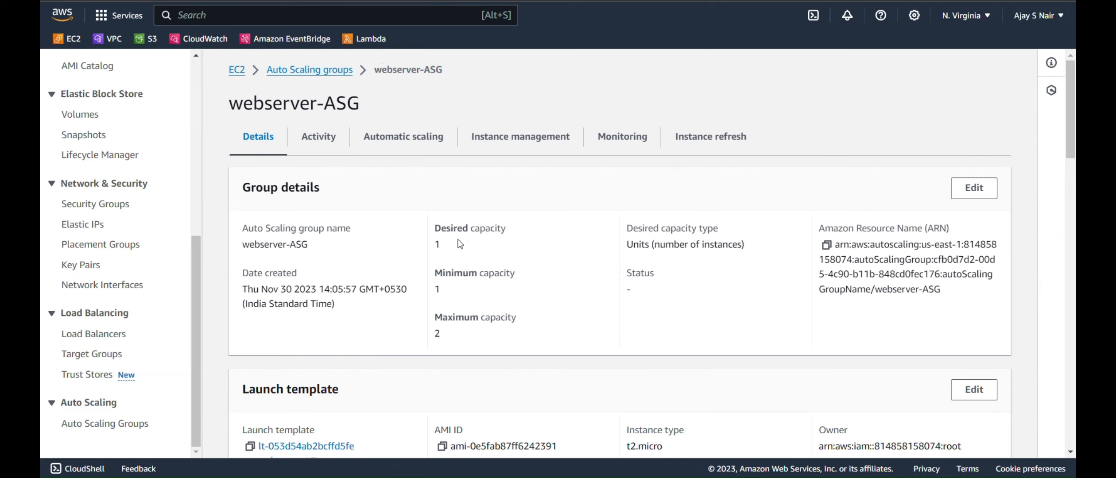
{"action": "left_click", "coordinate": [974, 189]}
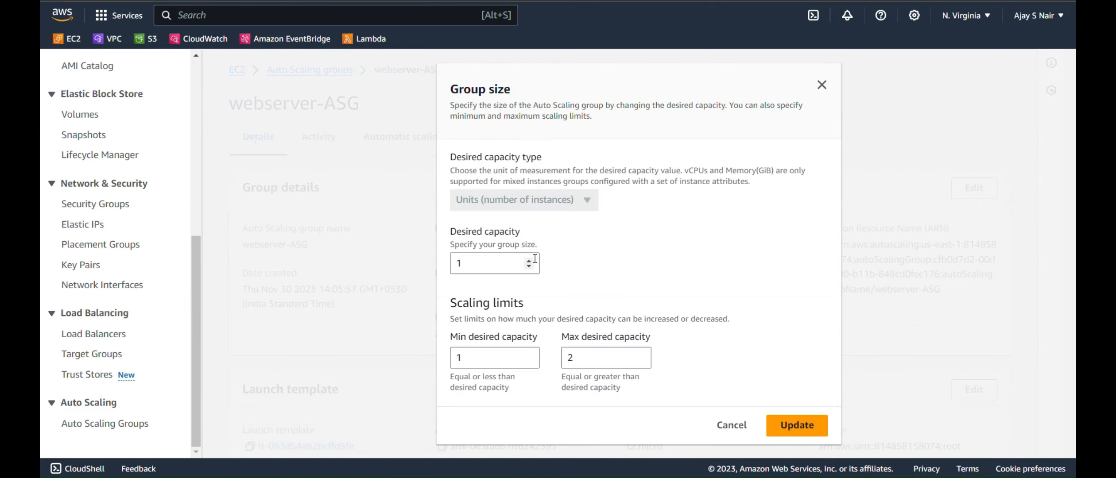
{"action": "left_click", "coordinate": [529, 261]}
{"action": "left_click", "coordinate": [785, 429]}
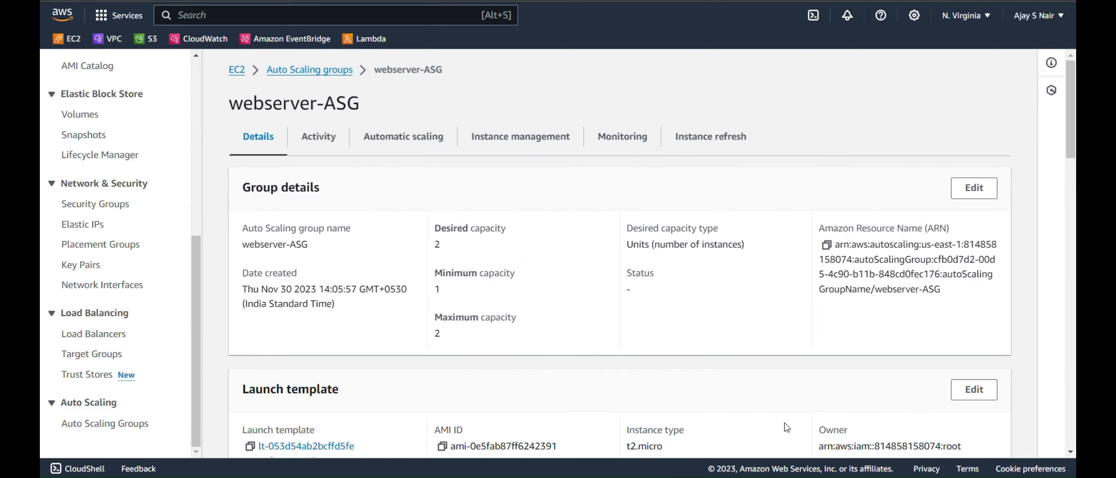
Open the EC2 dashboard in a new browser tab and list the running instances.
{"action": "right_click", "coordinate": [235, 72]}
{"action": "left_click", "coordinate": [269, 82]}
{"action": "key", "text": "ctrl+Tab"}
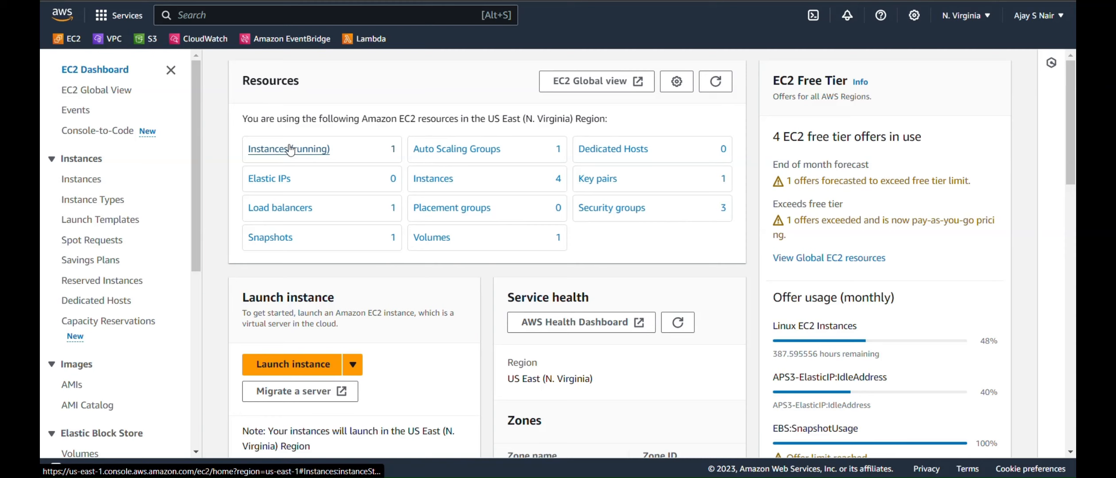
{"action": "left_click", "coordinate": [291, 150]}
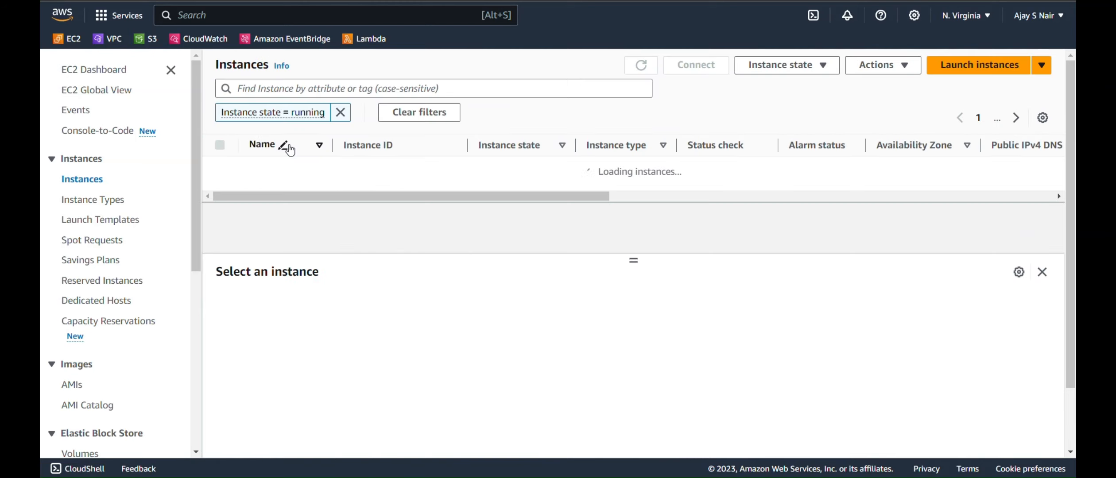
Reload the webserver-ASG details page, return to the running instances list and refresh it.
{"action": "key", "text": "ctrl+shift+Tab"}
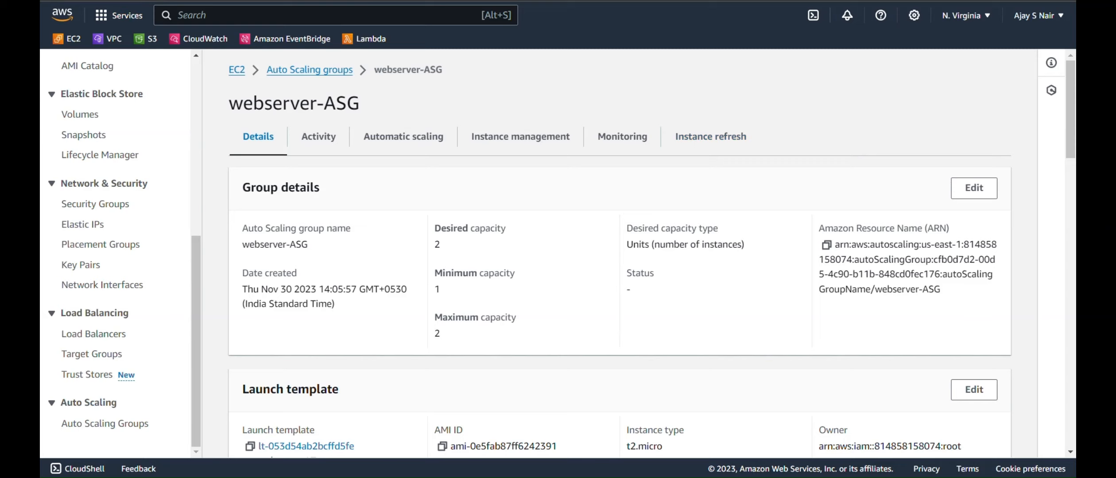
{"action": "key", "text": "F5"}
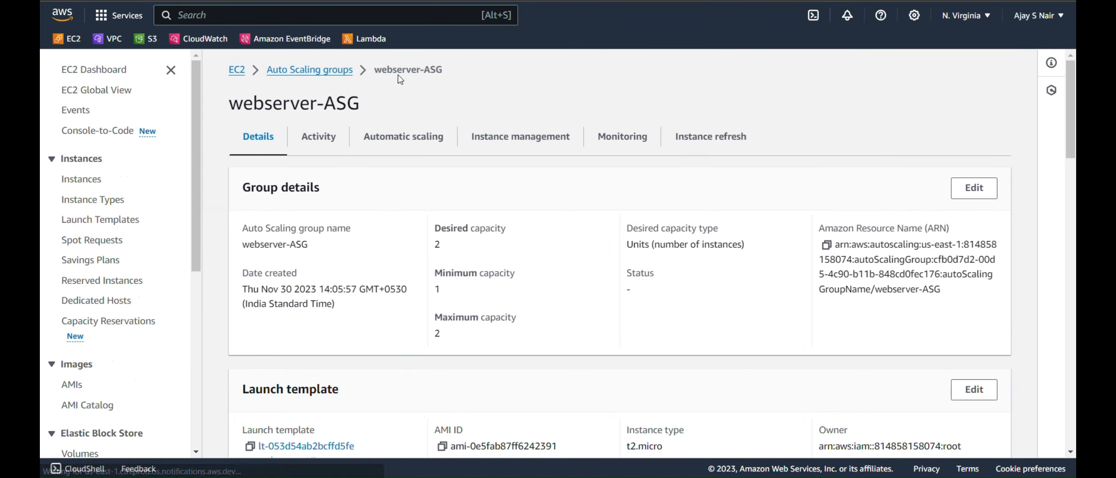
{"action": "key", "text": "ctrl+shift+Tab"}
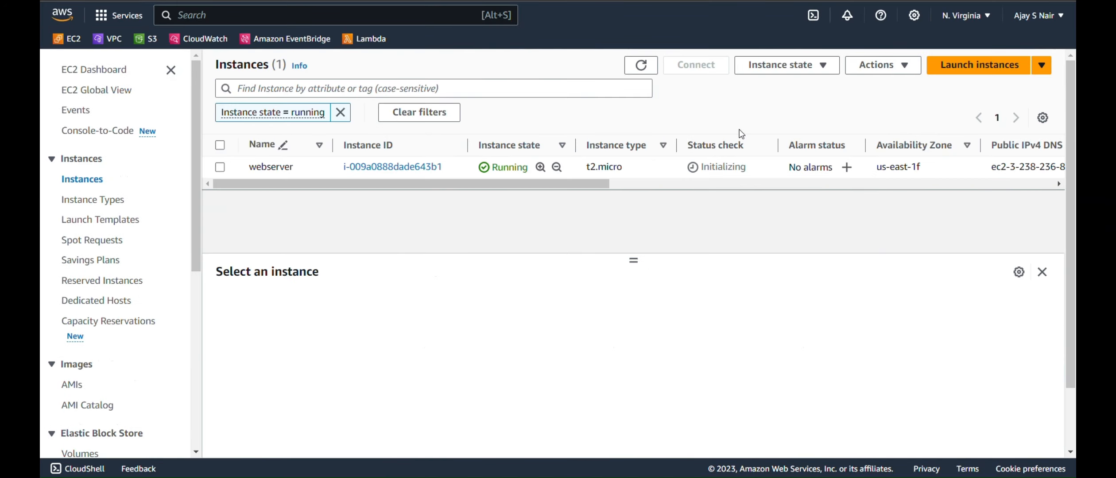
{"action": "left_click", "coordinate": [642, 66]}
{"action": "left_click", "coordinate": [643, 67]}
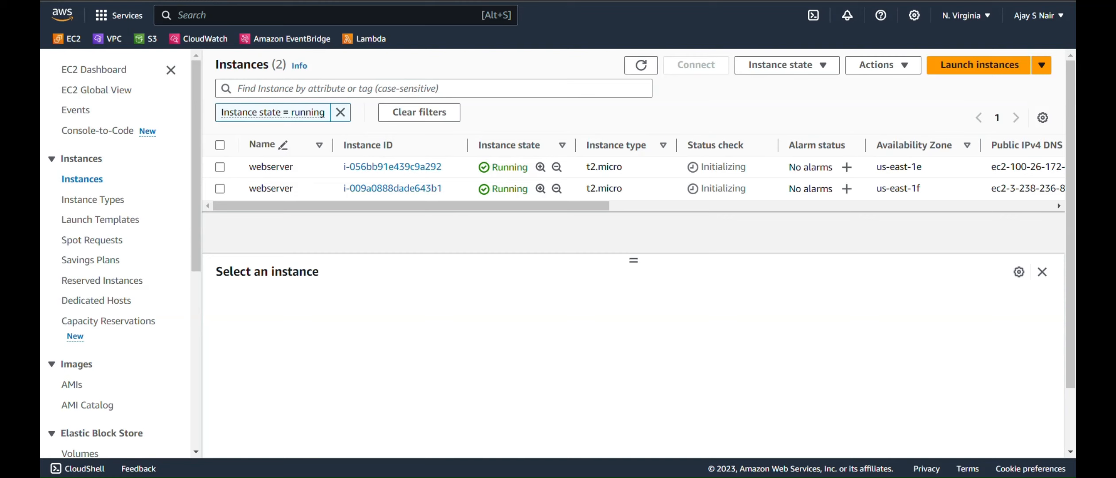
Set both the desired capacity and the min desired capacity of webserver-ASG to 0.
{"action": "key", "text": "ctrl+Tab"}
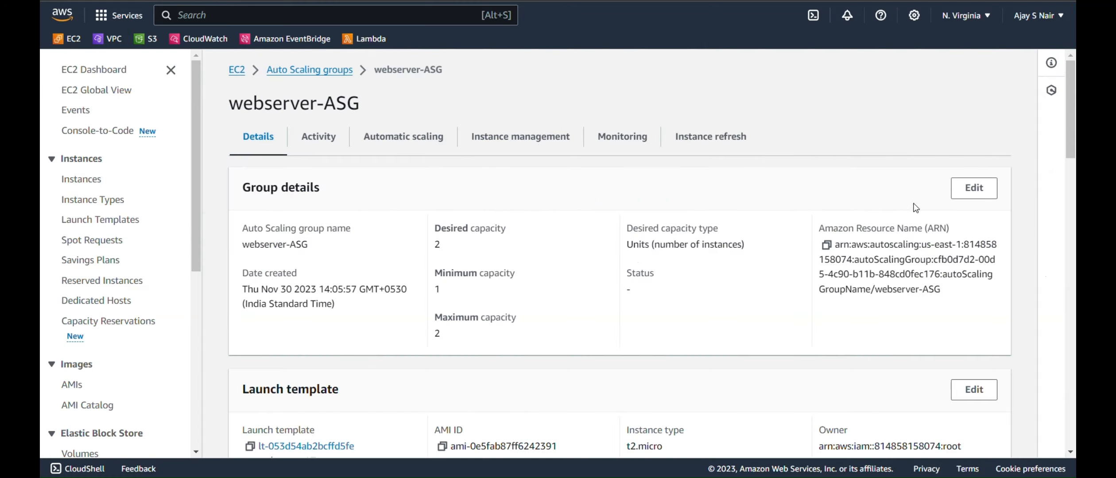
{"action": "left_click", "coordinate": [975, 190]}
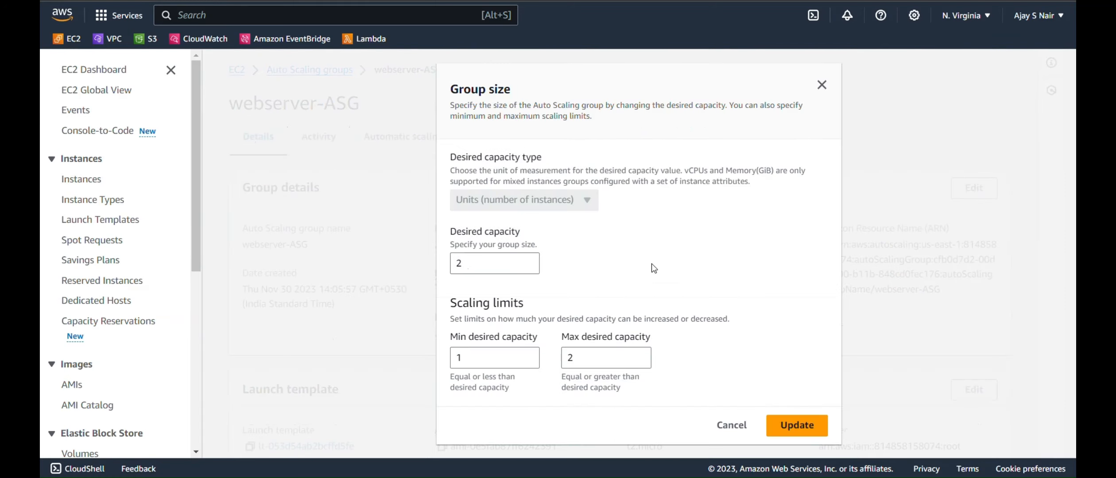
{"action": "left_click", "coordinate": [529, 266]}
{"action": "left_click", "coordinate": [530, 267]}
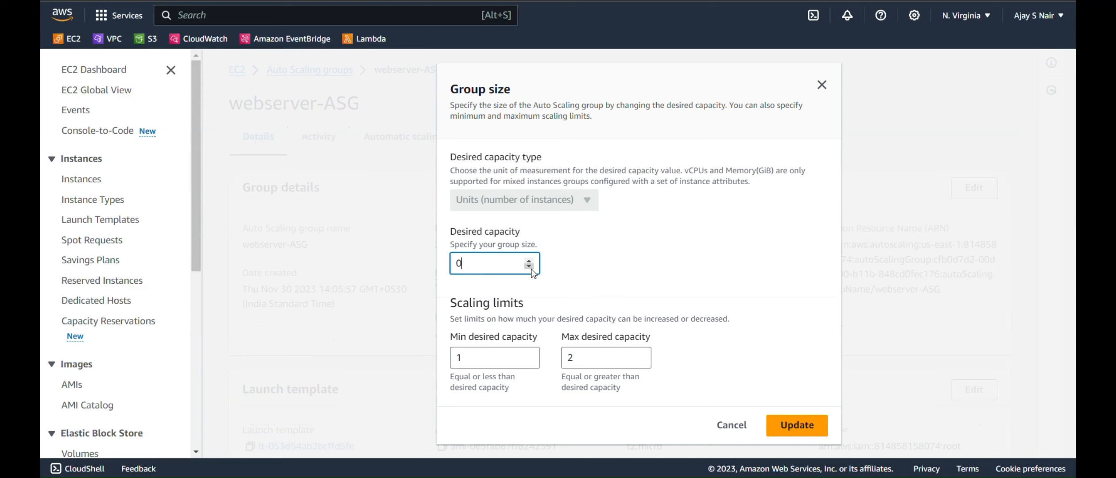
{"action": "left_click", "coordinate": [798, 426]}
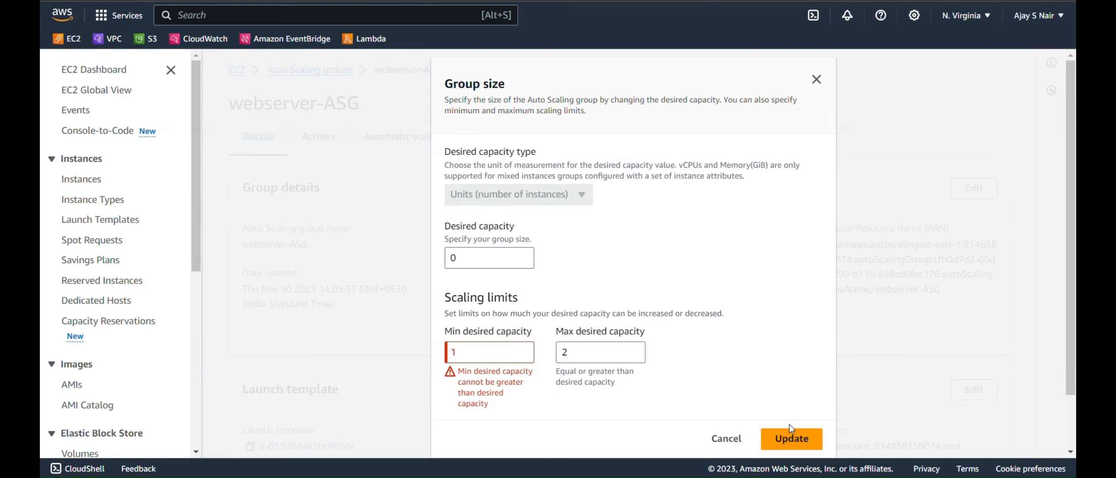
{"action": "left_click", "coordinate": [529, 357]}
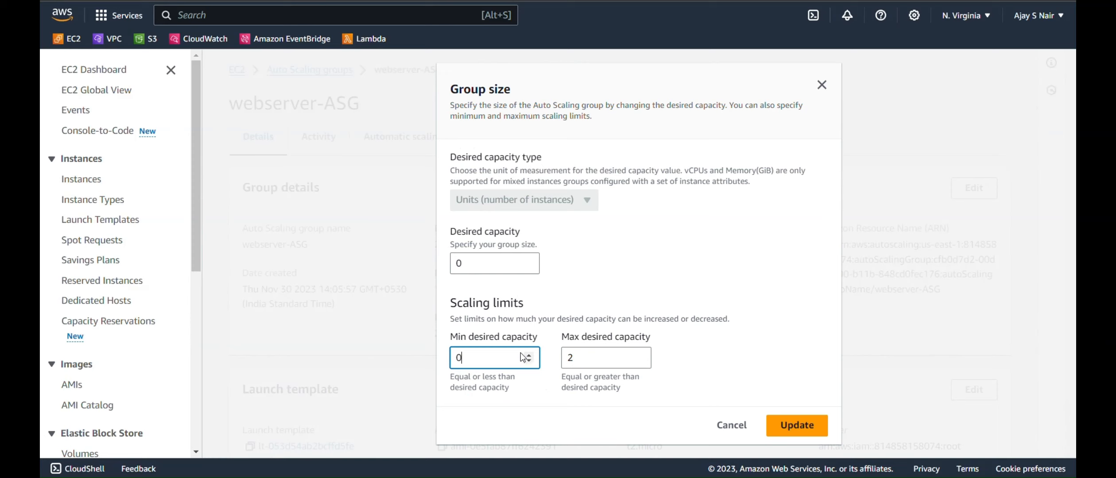
{"action": "left_click", "coordinate": [803, 421]}
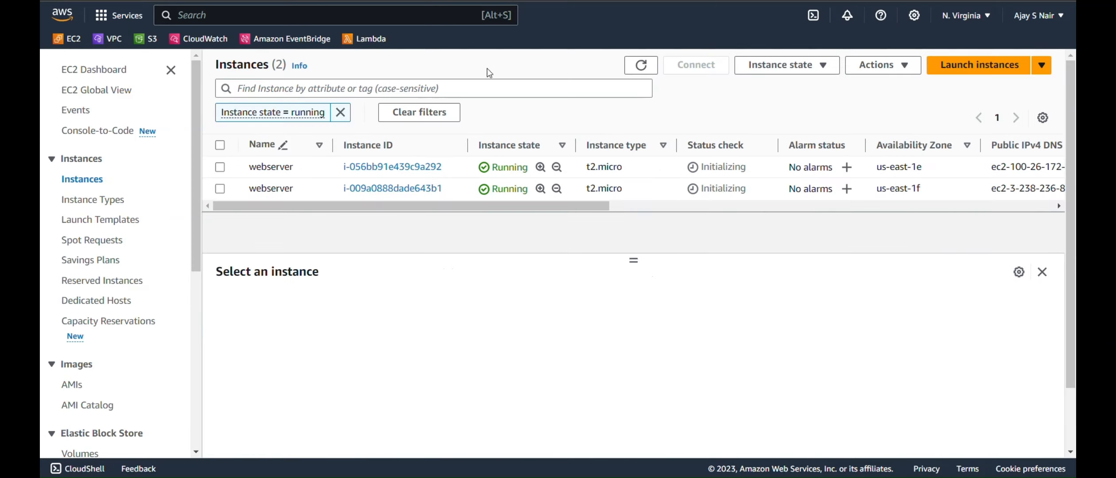
Refresh the running instances list repeatedly and check the capacity status of webserver-ASG.
{"action": "left_click", "coordinate": [644, 67]}
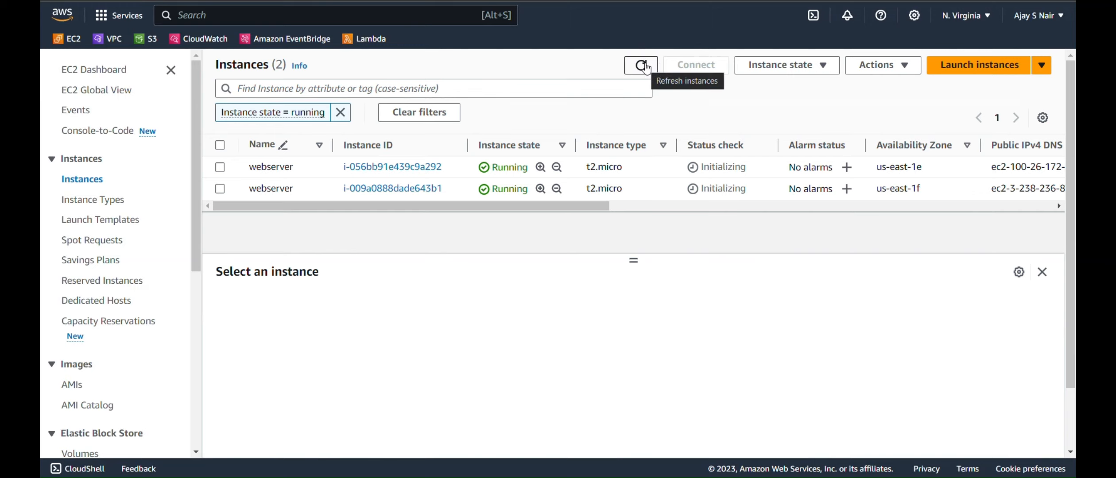
{"action": "left_click", "coordinate": [646, 67]}
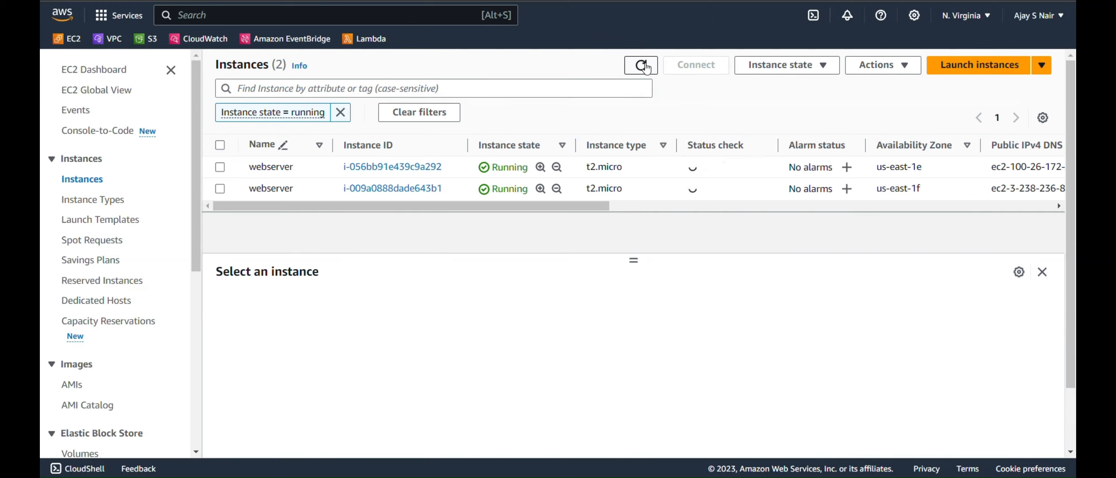
{"action": "double_click", "coordinate": [646, 67]}
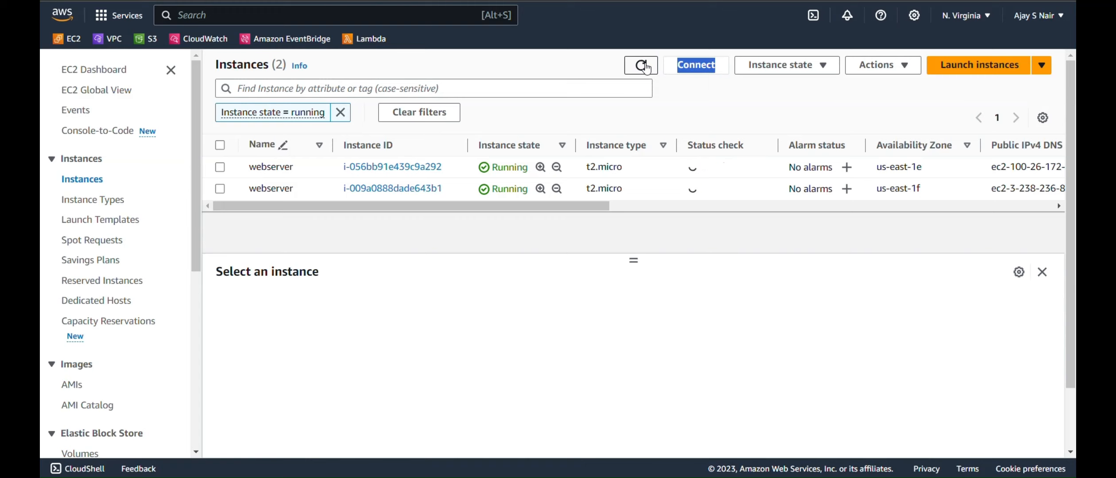
{"action": "left_click", "coordinate": [646, 66]}
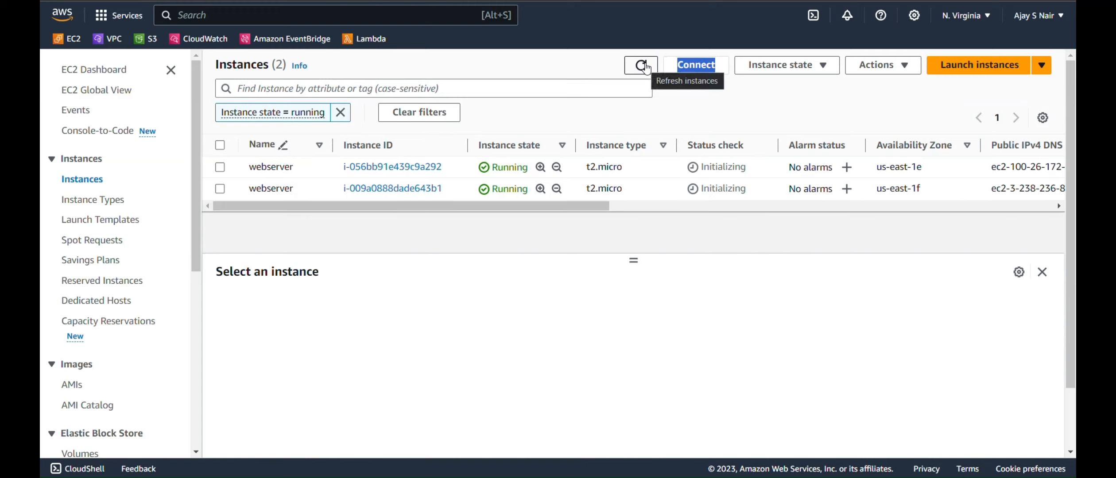
{"action": "left_click", "coordinate": [646, 67]}
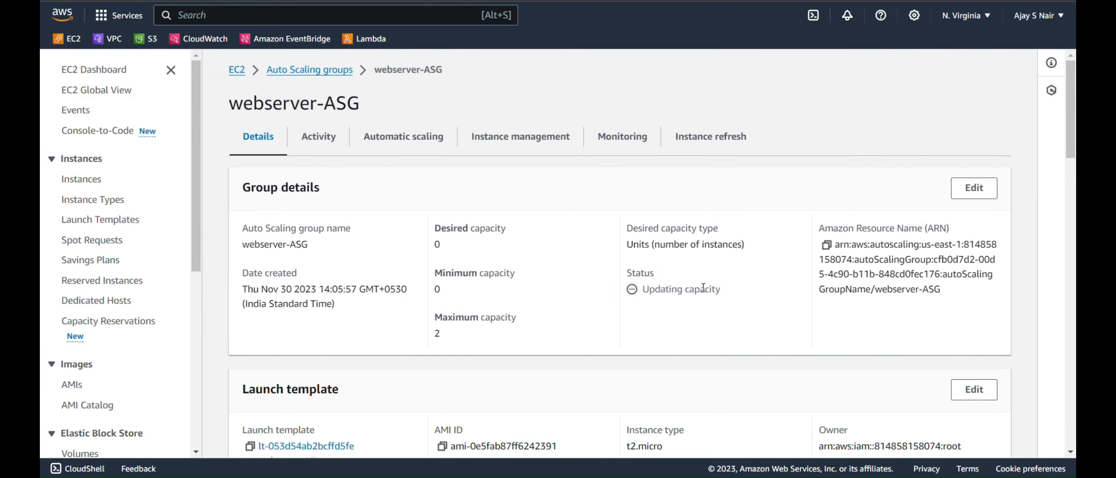
Return to the instances list, refresh it and remove the running-state filter to show all instances.
{"action": "key", "text": "ctrl+Tab"}
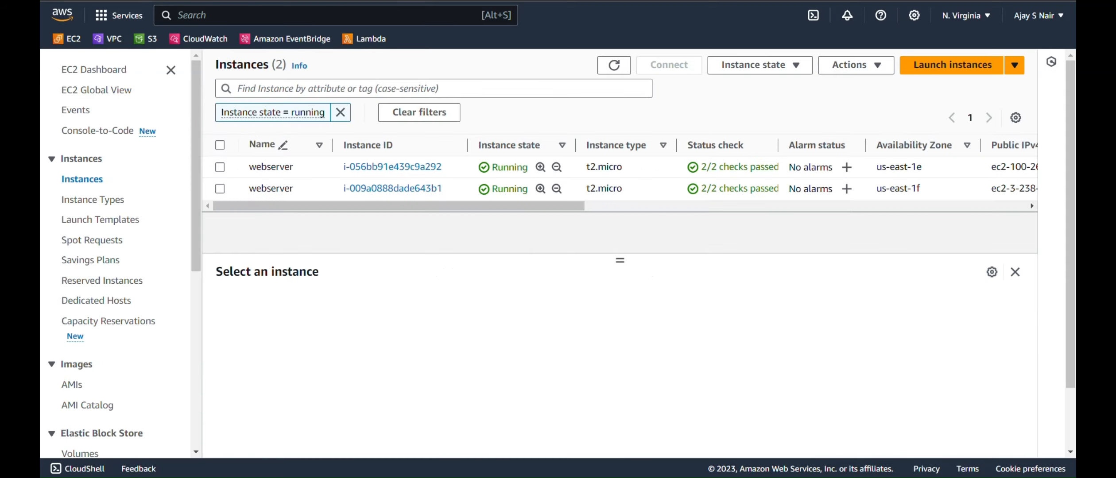
{"action": "left_click", "coordinate": [615, 65]}
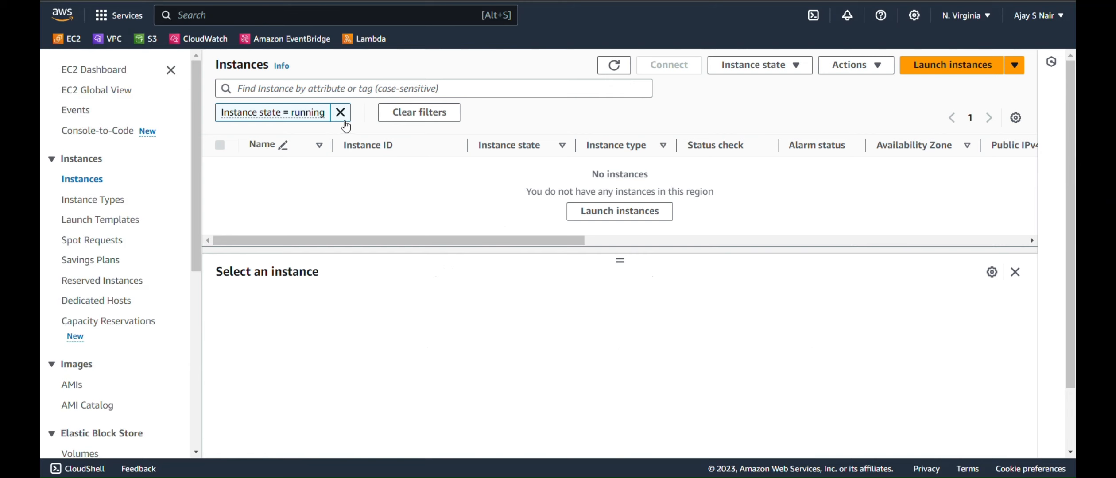
{"action": "left_click", "coordinate": [340, 113]}
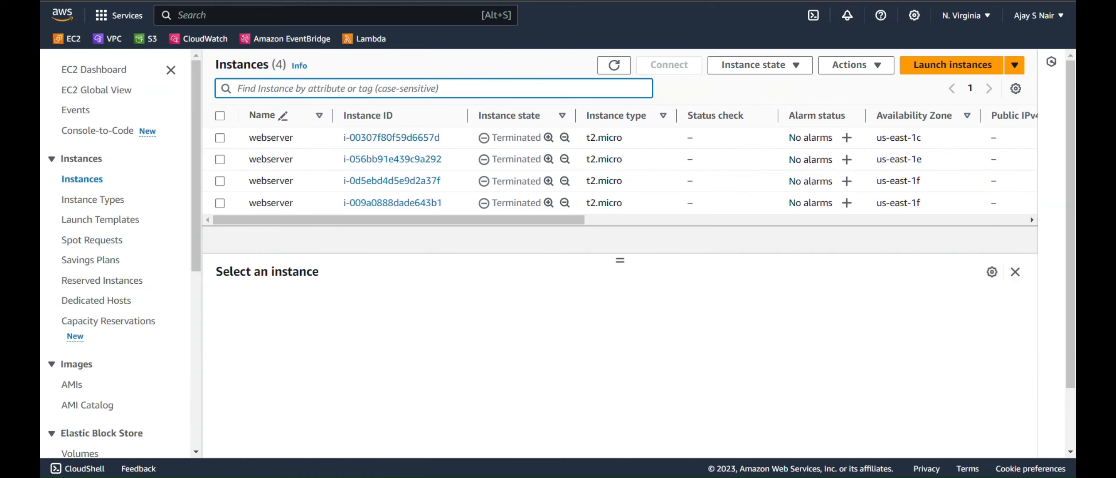
{"action": "left_click", "coordinate": [497, 1]}
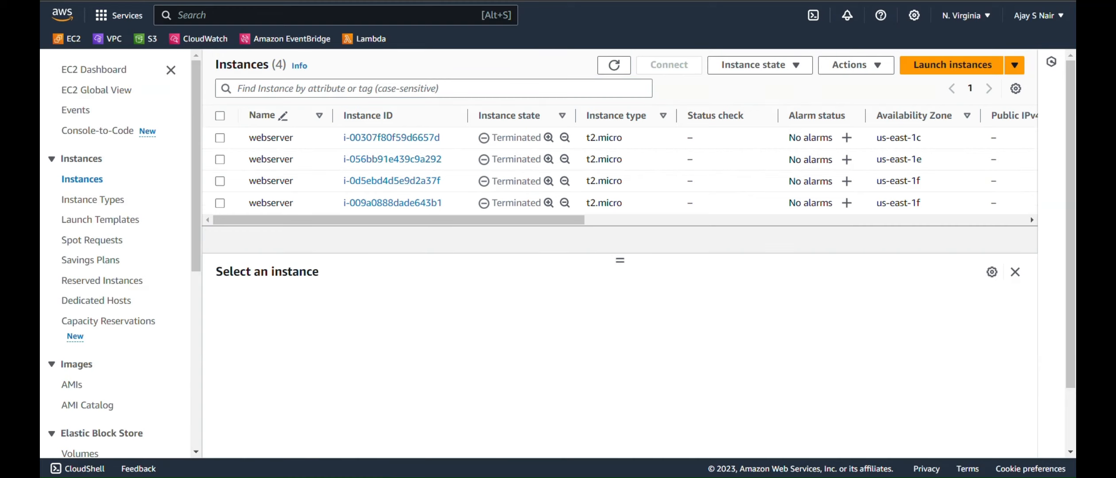